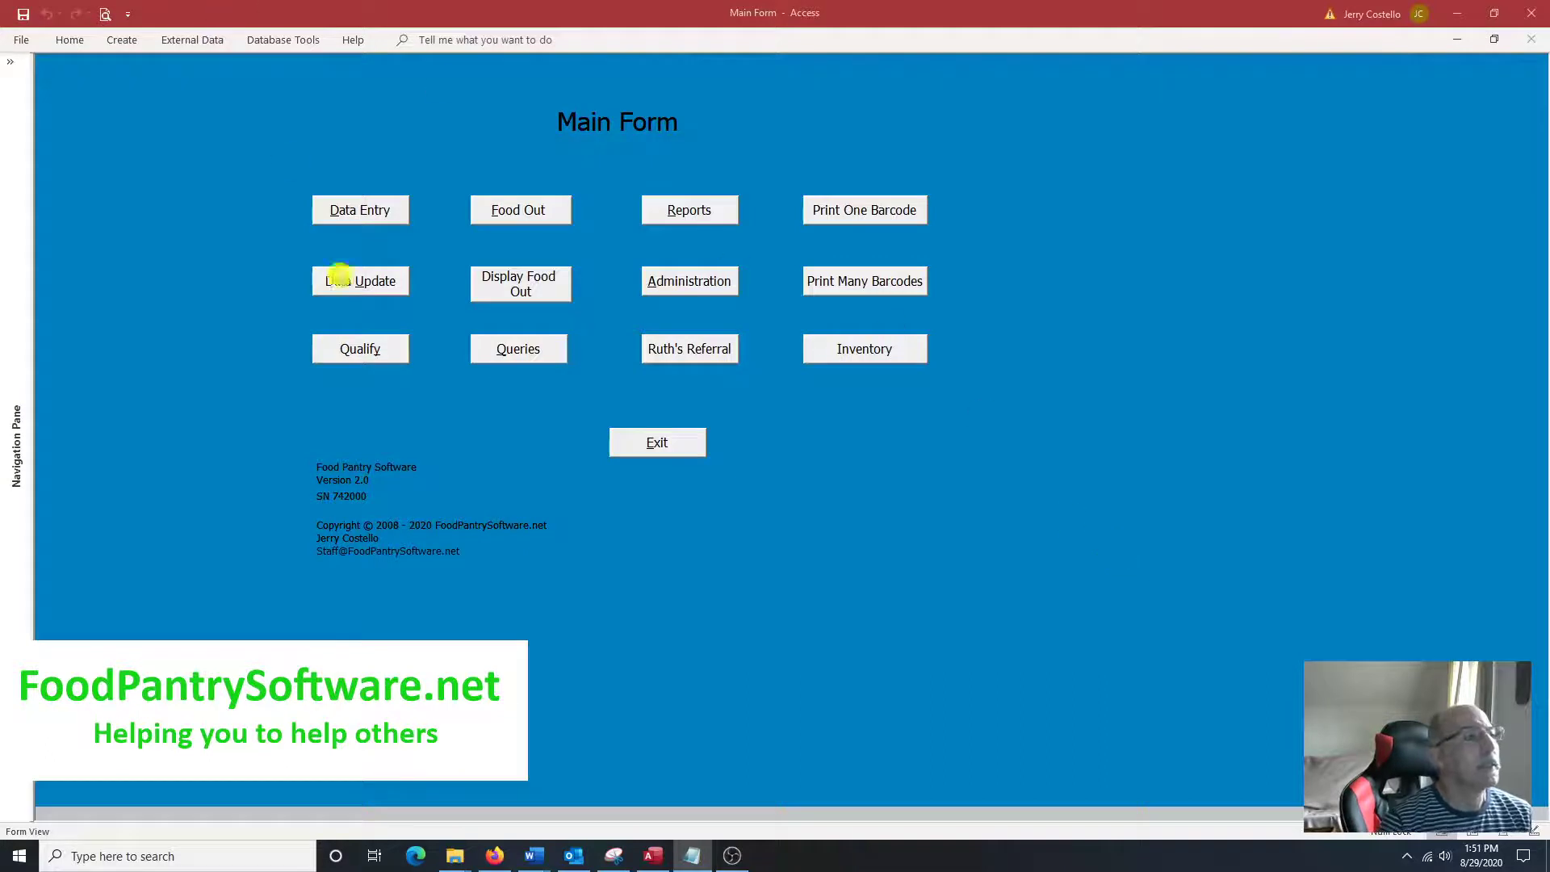
# Step: Add a test client with placeholder first and last names and save it with its generated User ID
pyautogui.click(381, 220)
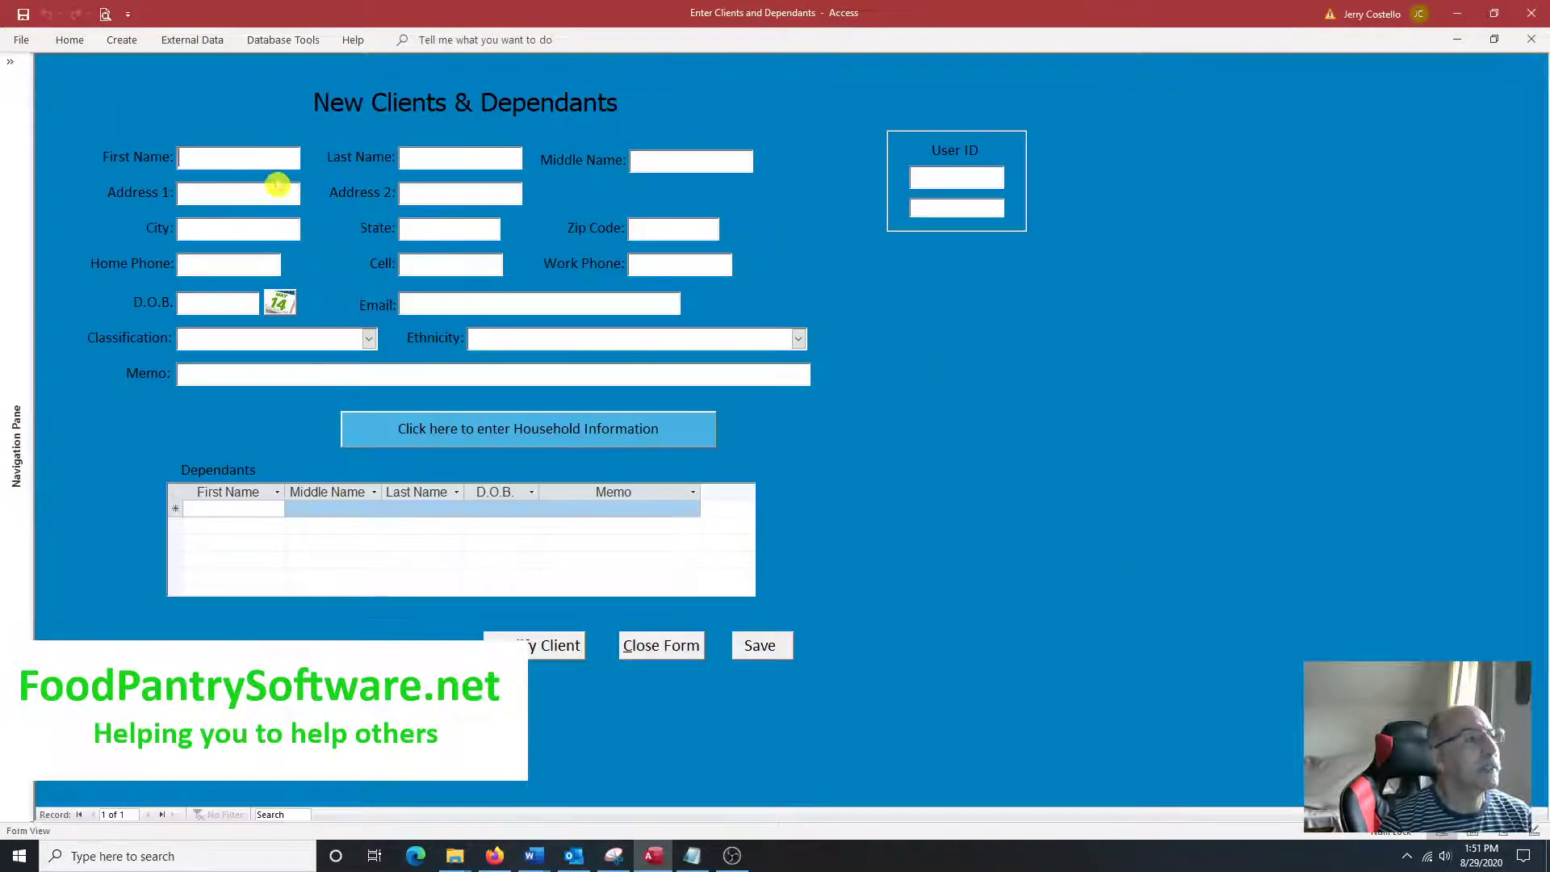
pyautogui.click(273, 157)
pyautogui.write('tt')
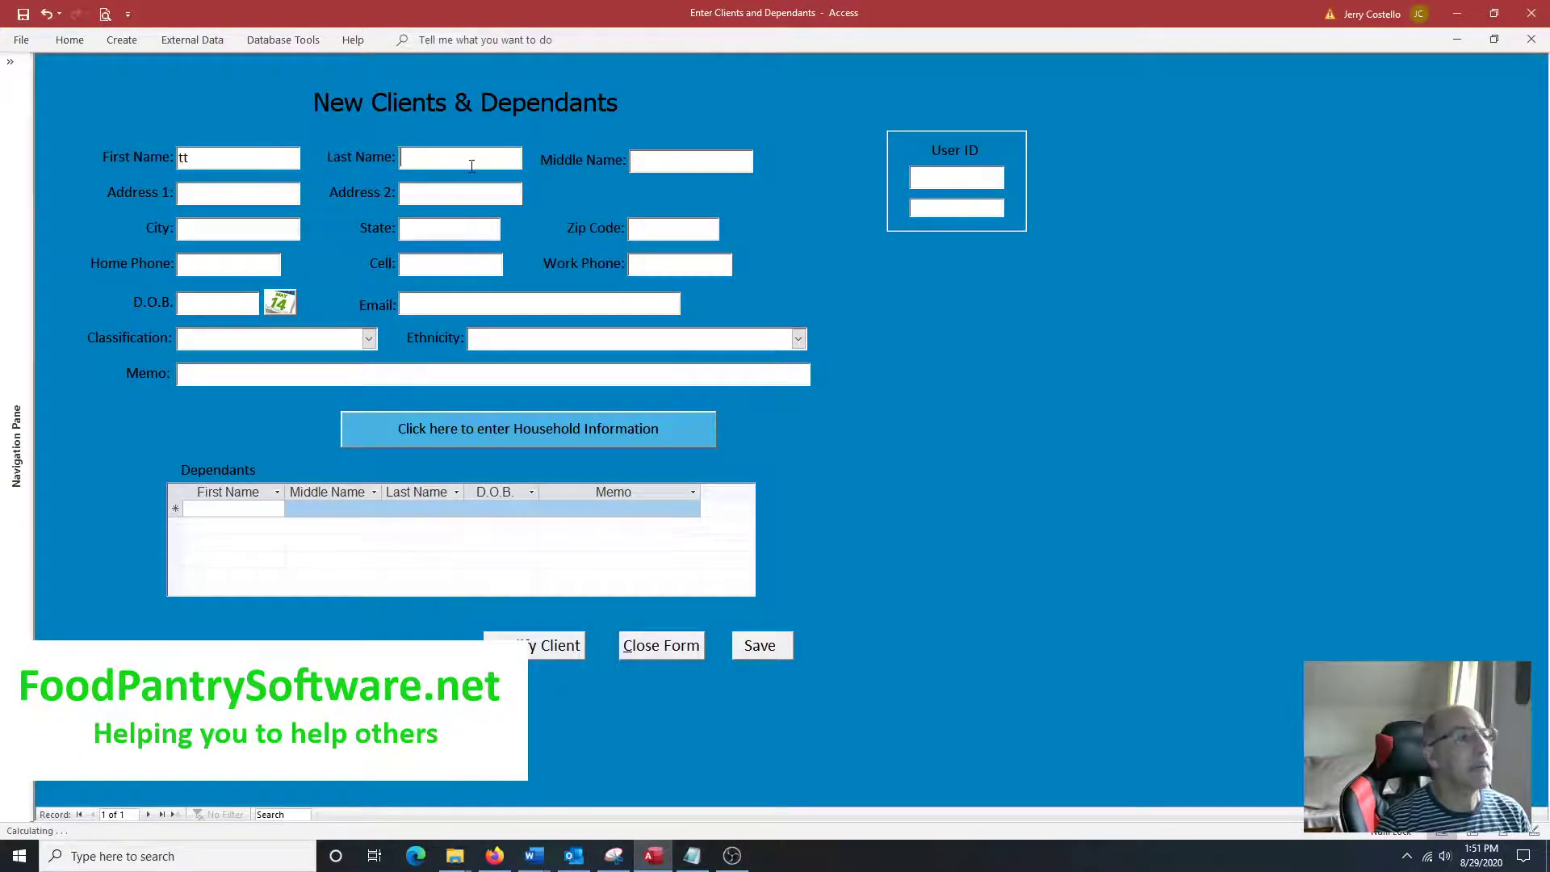
pyautogui.click(473, 164)
pyautogui.write('tttt')
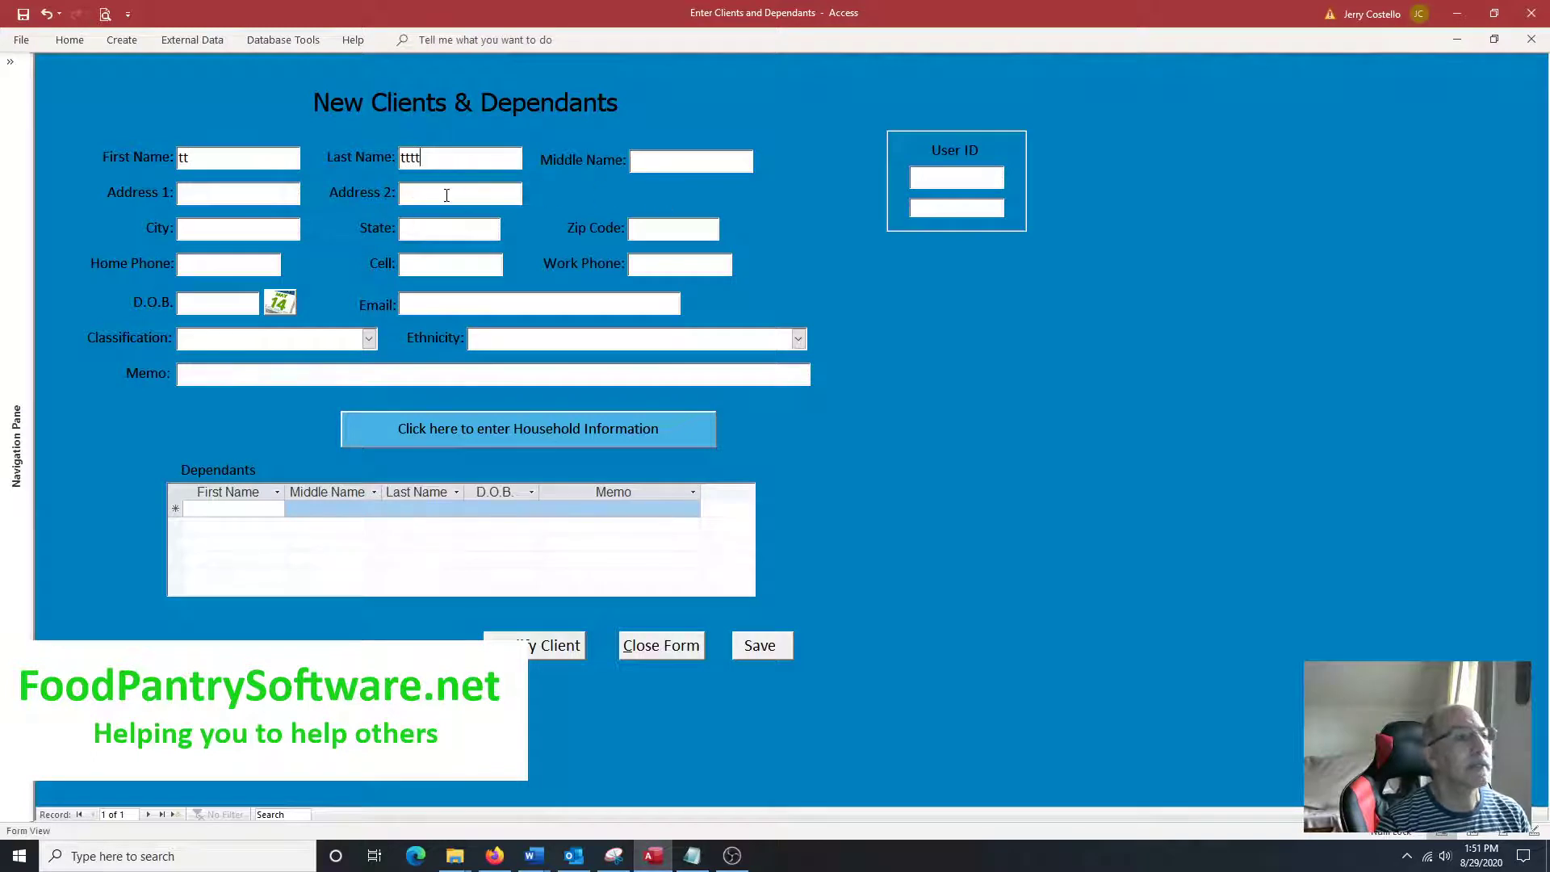
pyautogui.press('Tab')
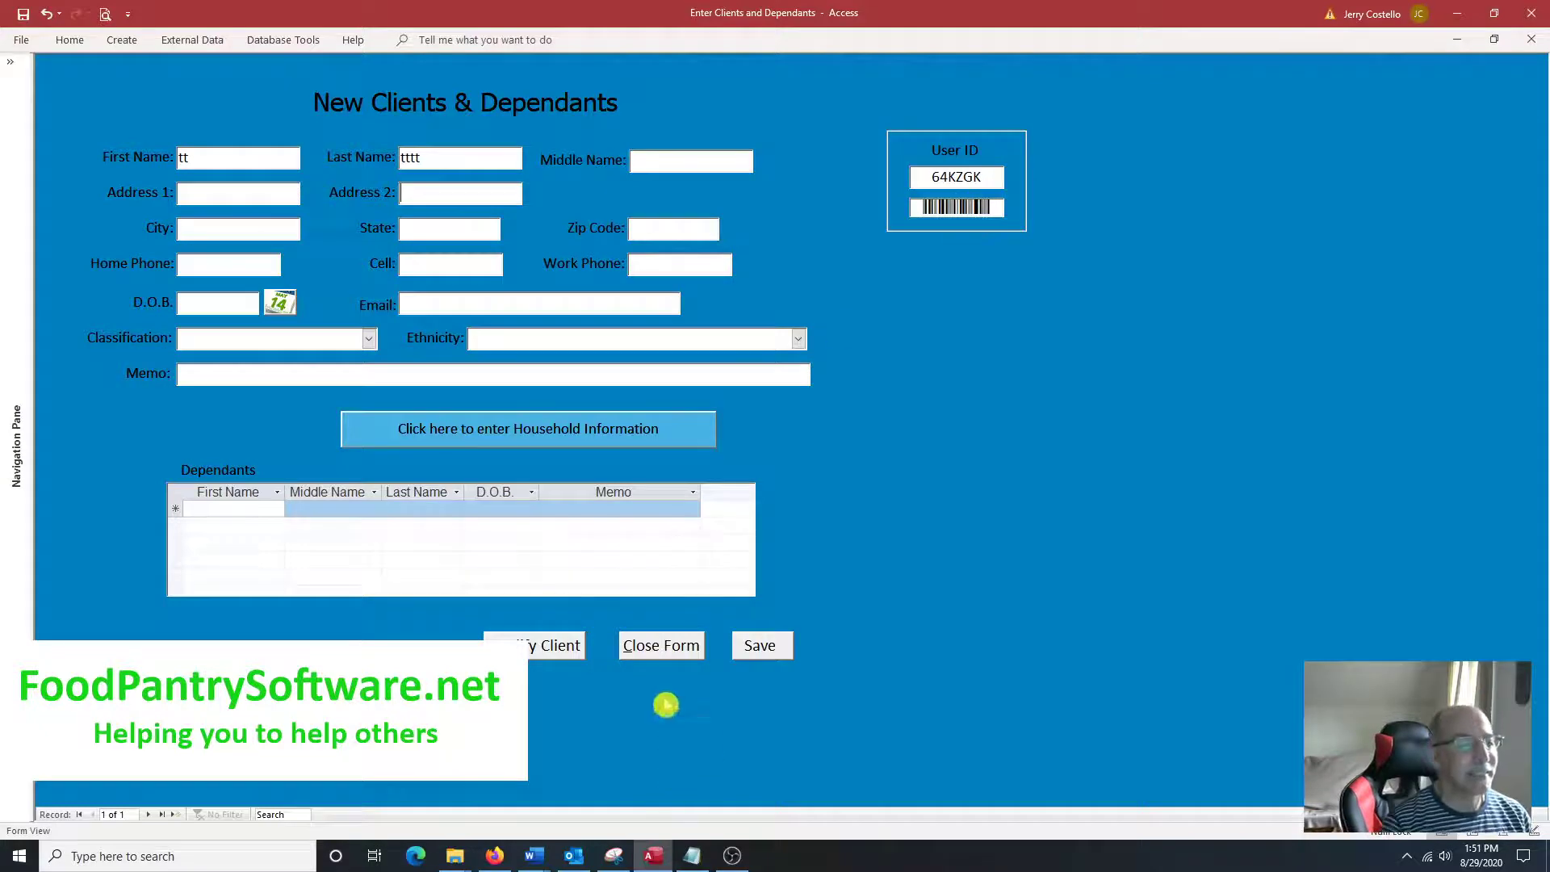
pyautogui.click(773, 660)
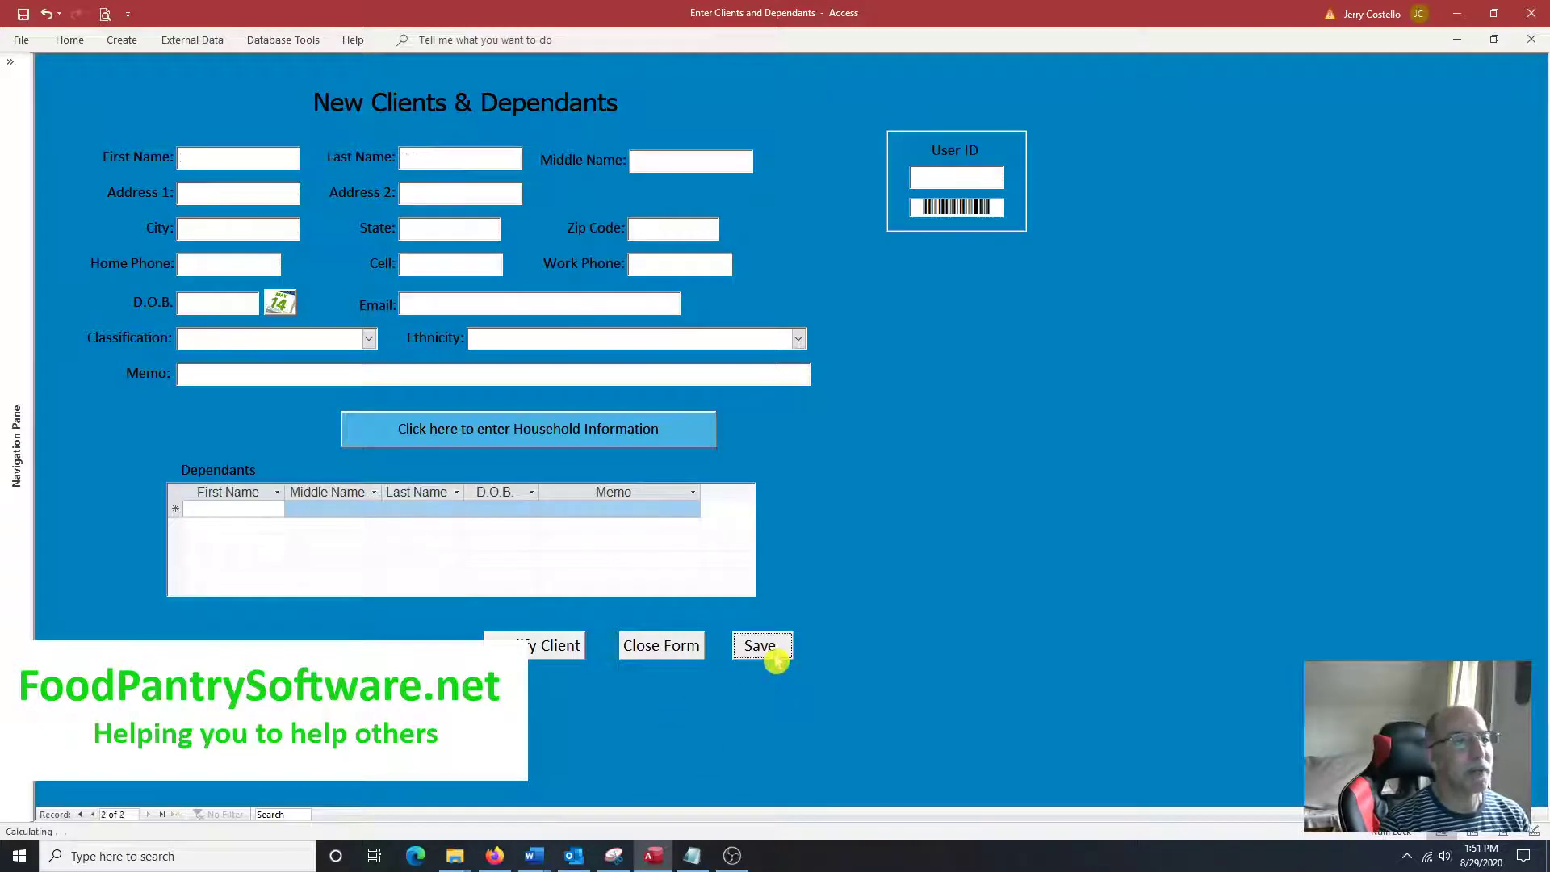
# Step: Choose the new test client in the Print One Barcode form
pyautogui.click(669, 650)
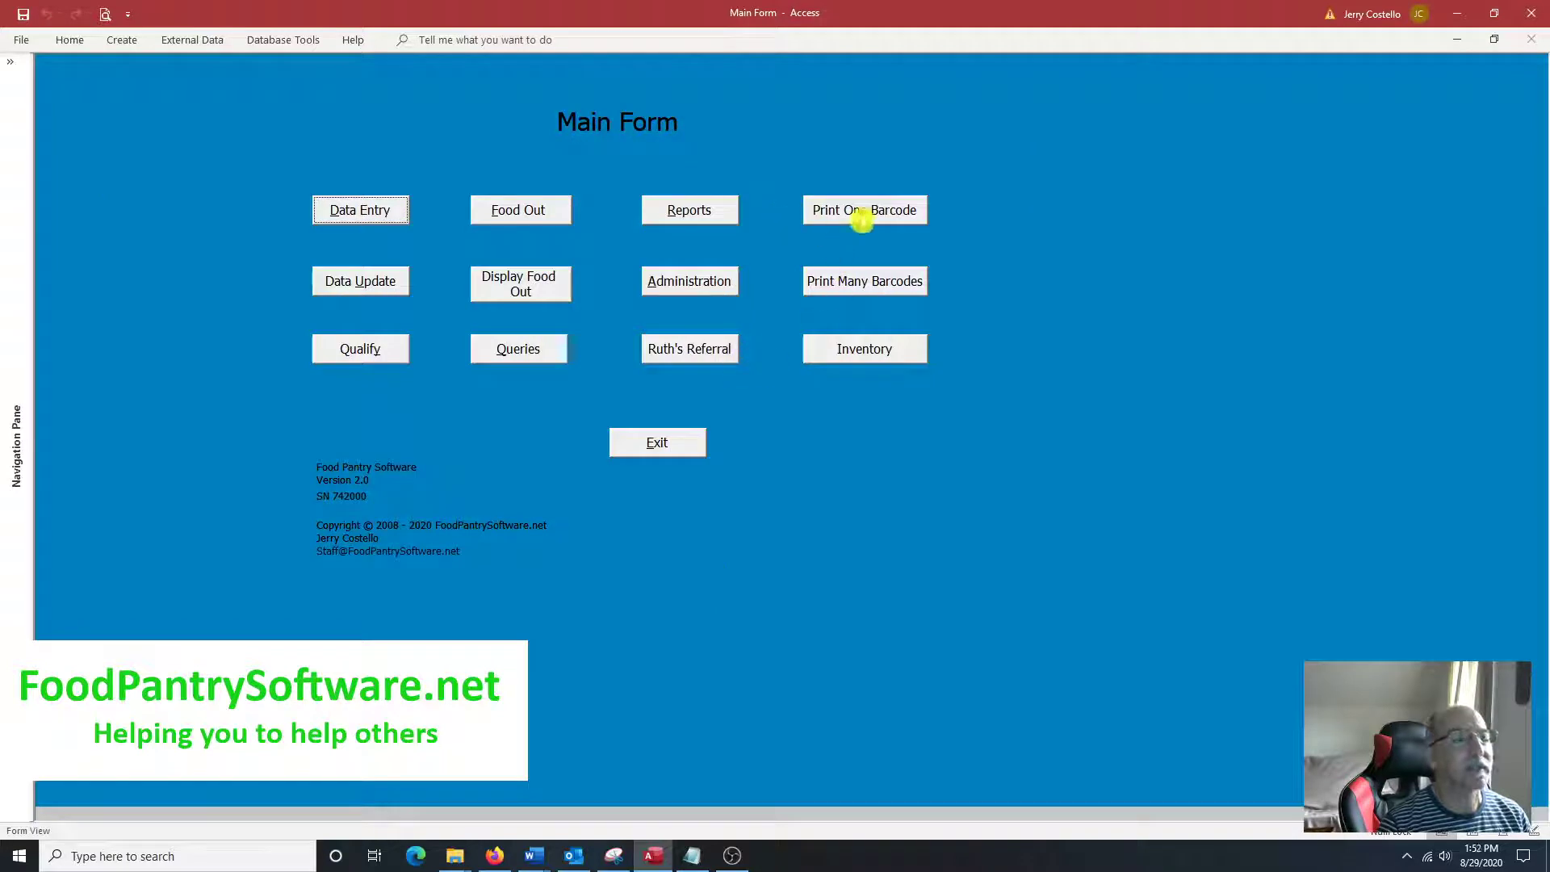
pyautogui.click(861, 214)
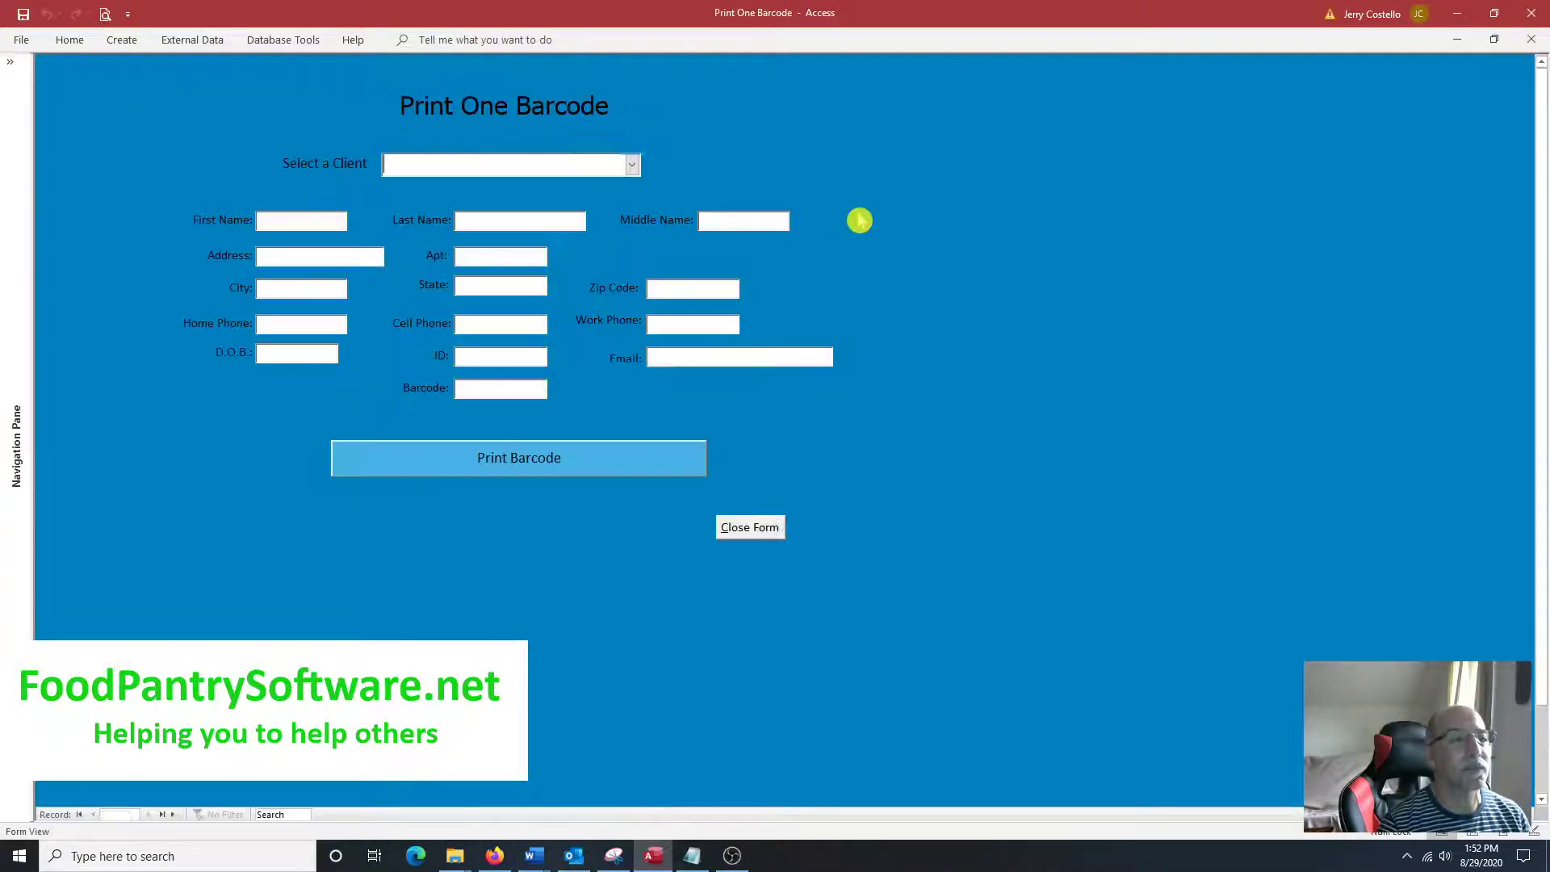
pyautogui.click(632, 167)
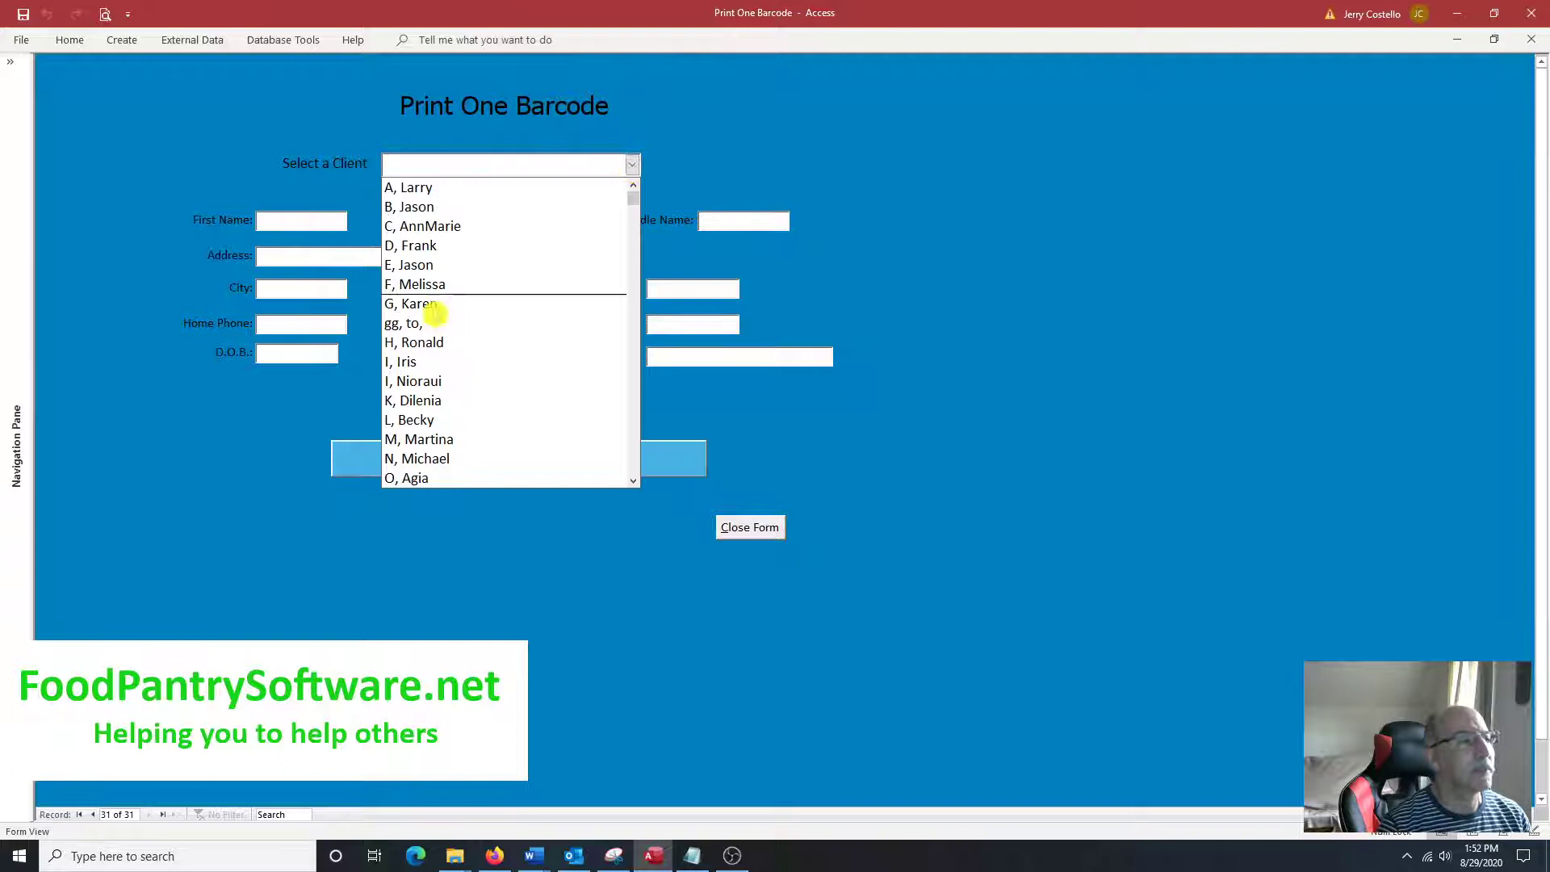
pyautogui.write('t, Aurea')
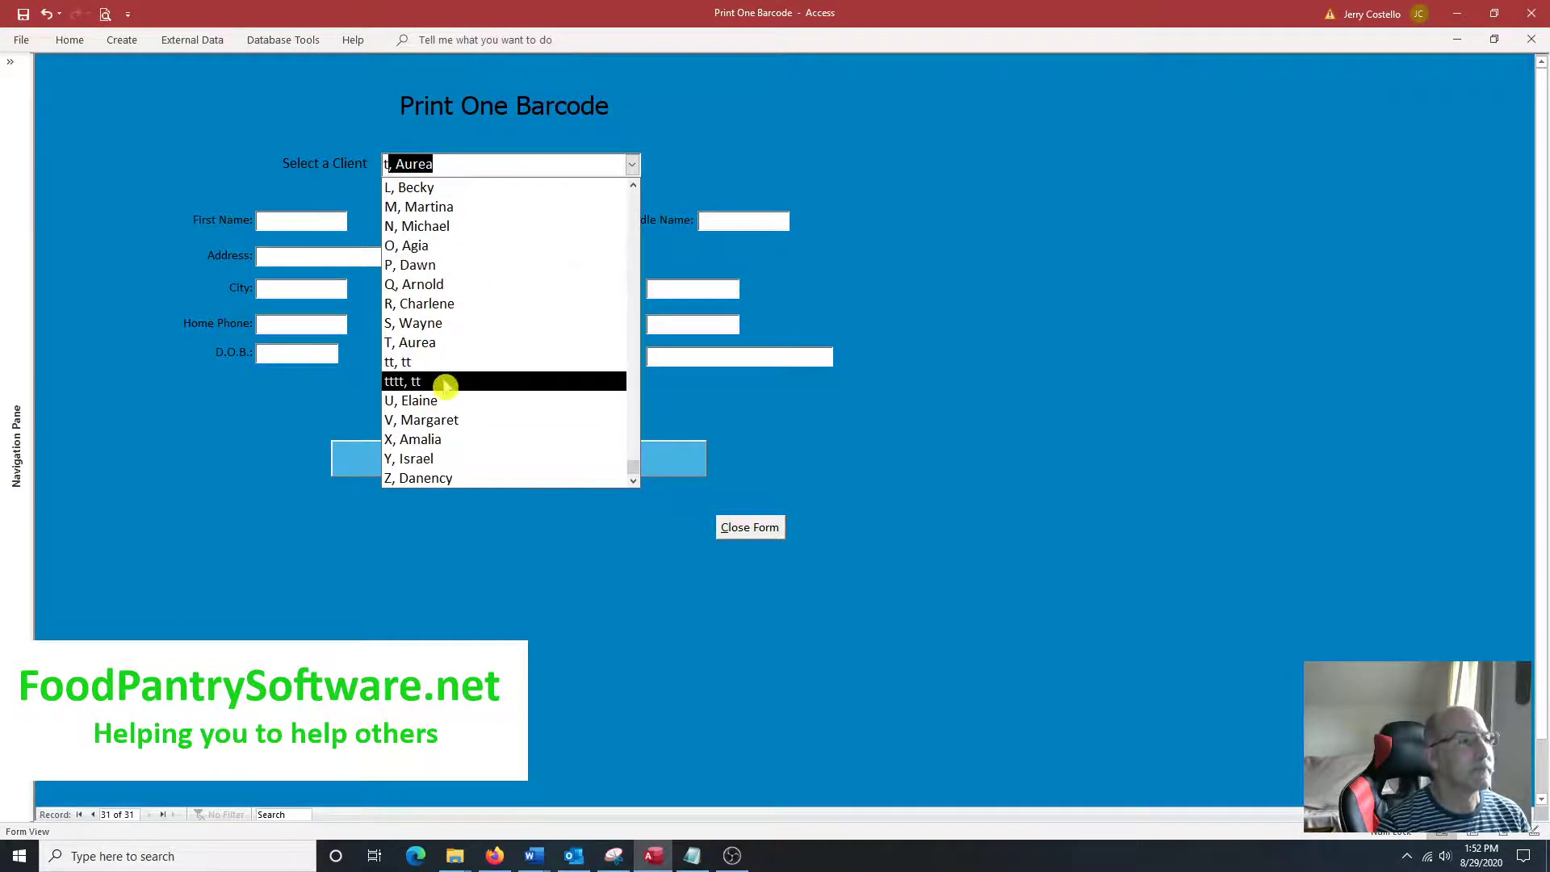
pyautogui.click(449, 381)
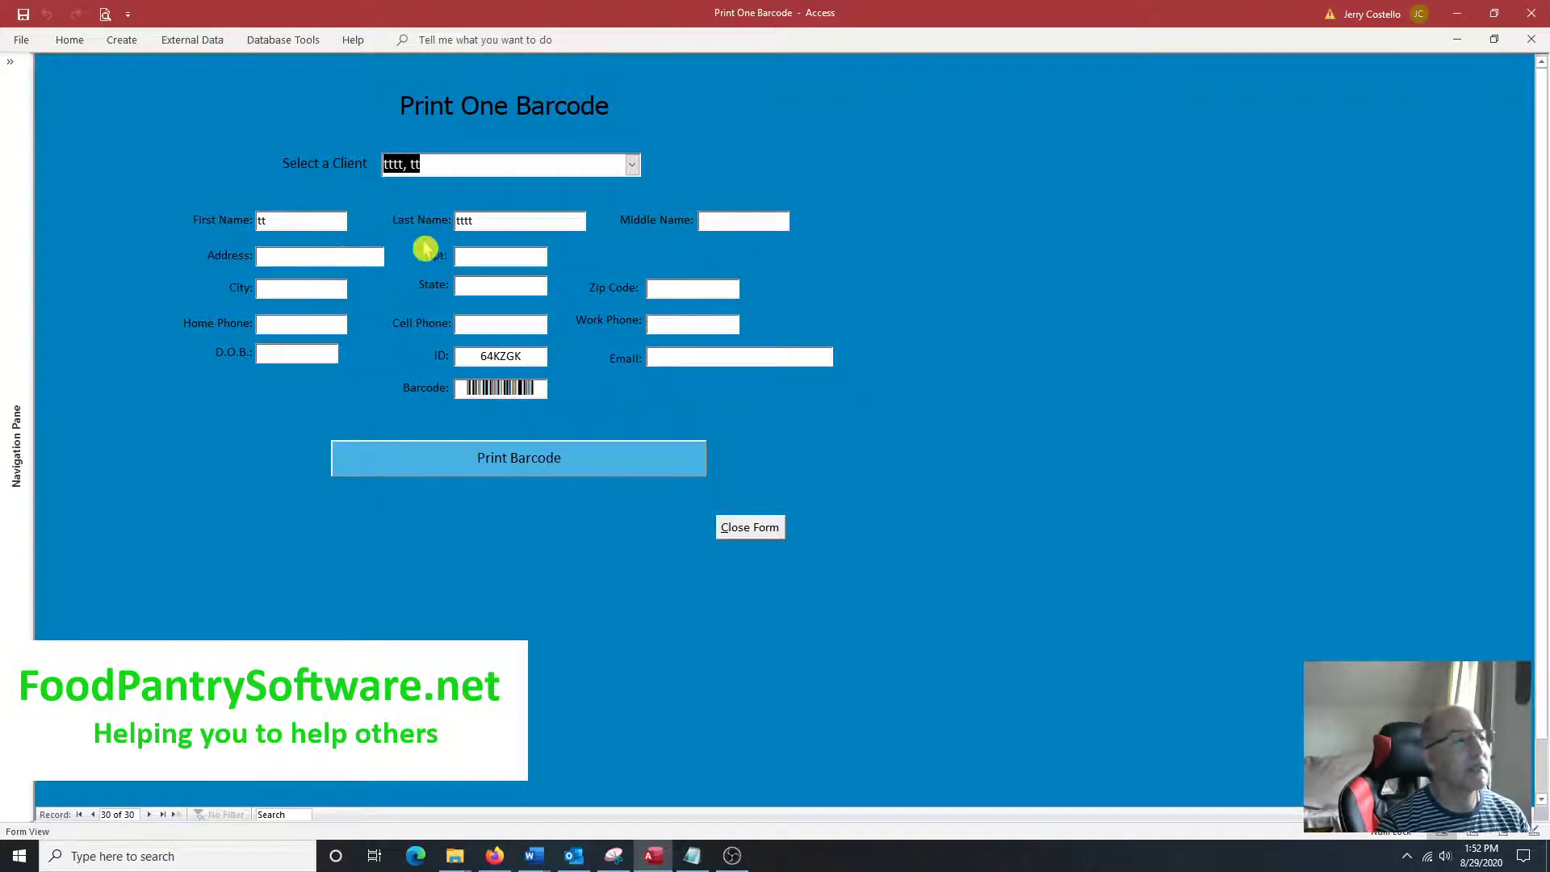
# Step: Preview that client's barcode label, starting at the sixth label on the sheet
pyautogui.click(528, 462)
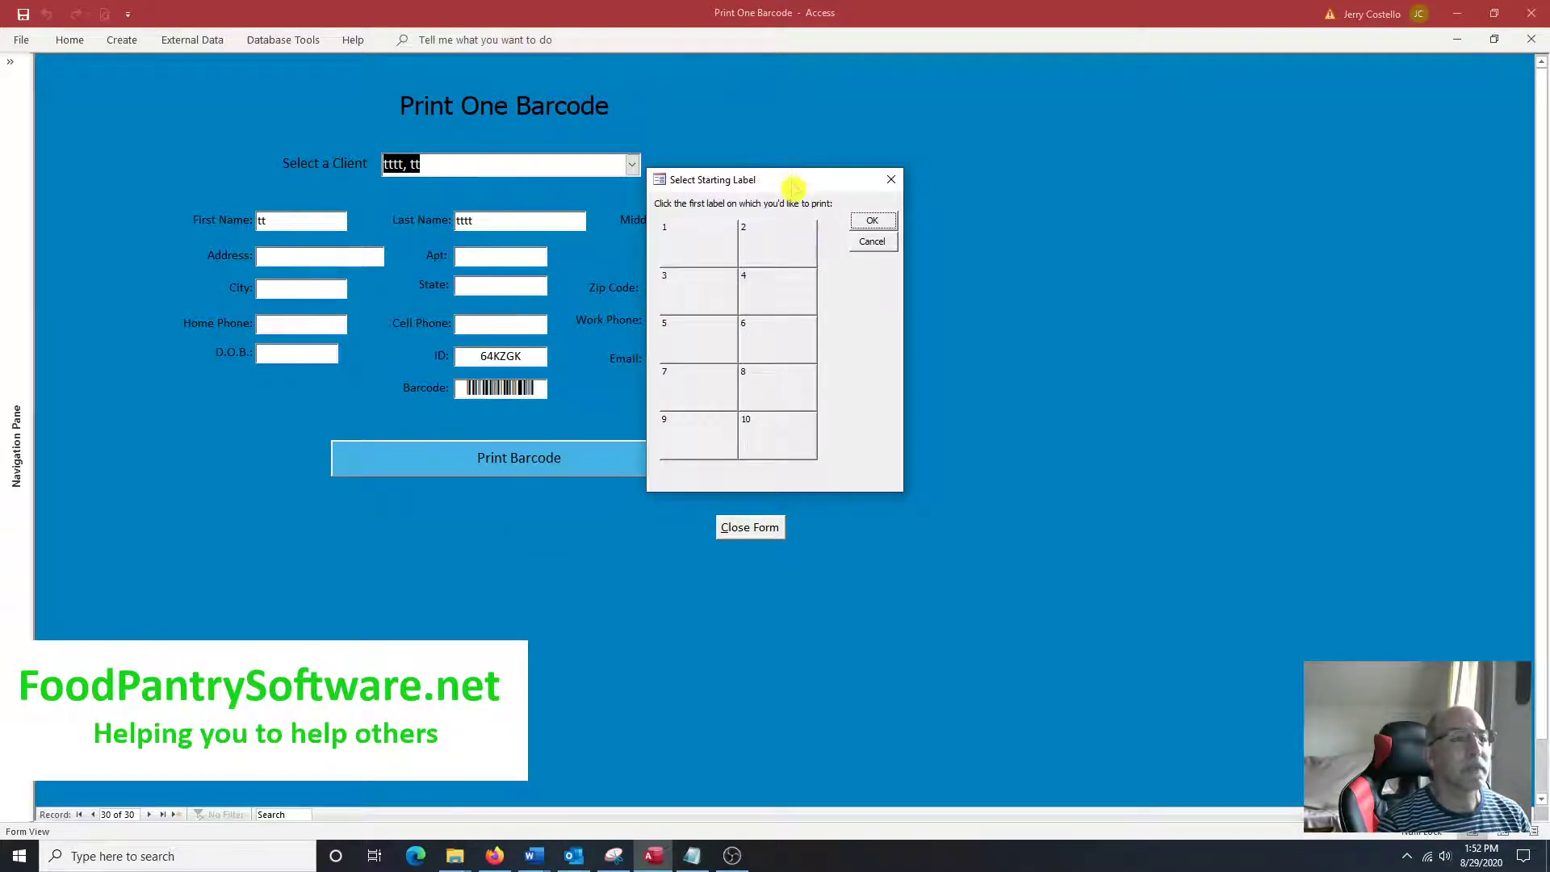
pyautogui.moveTo(794, 185); pyautogui.dragTo(978, 151)
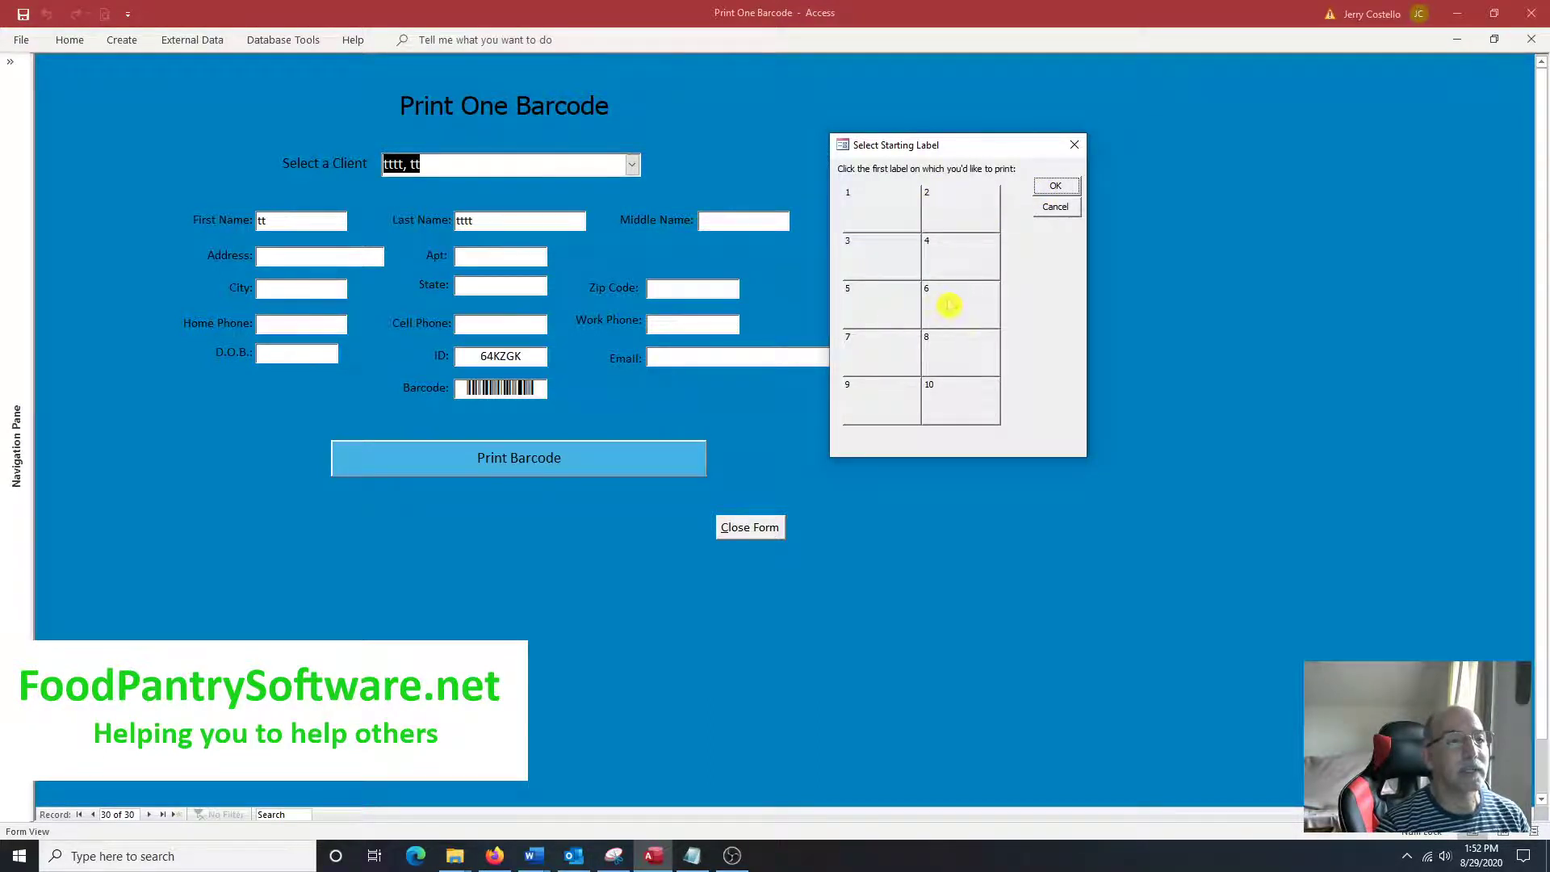
pyautogui.click(950, 304)
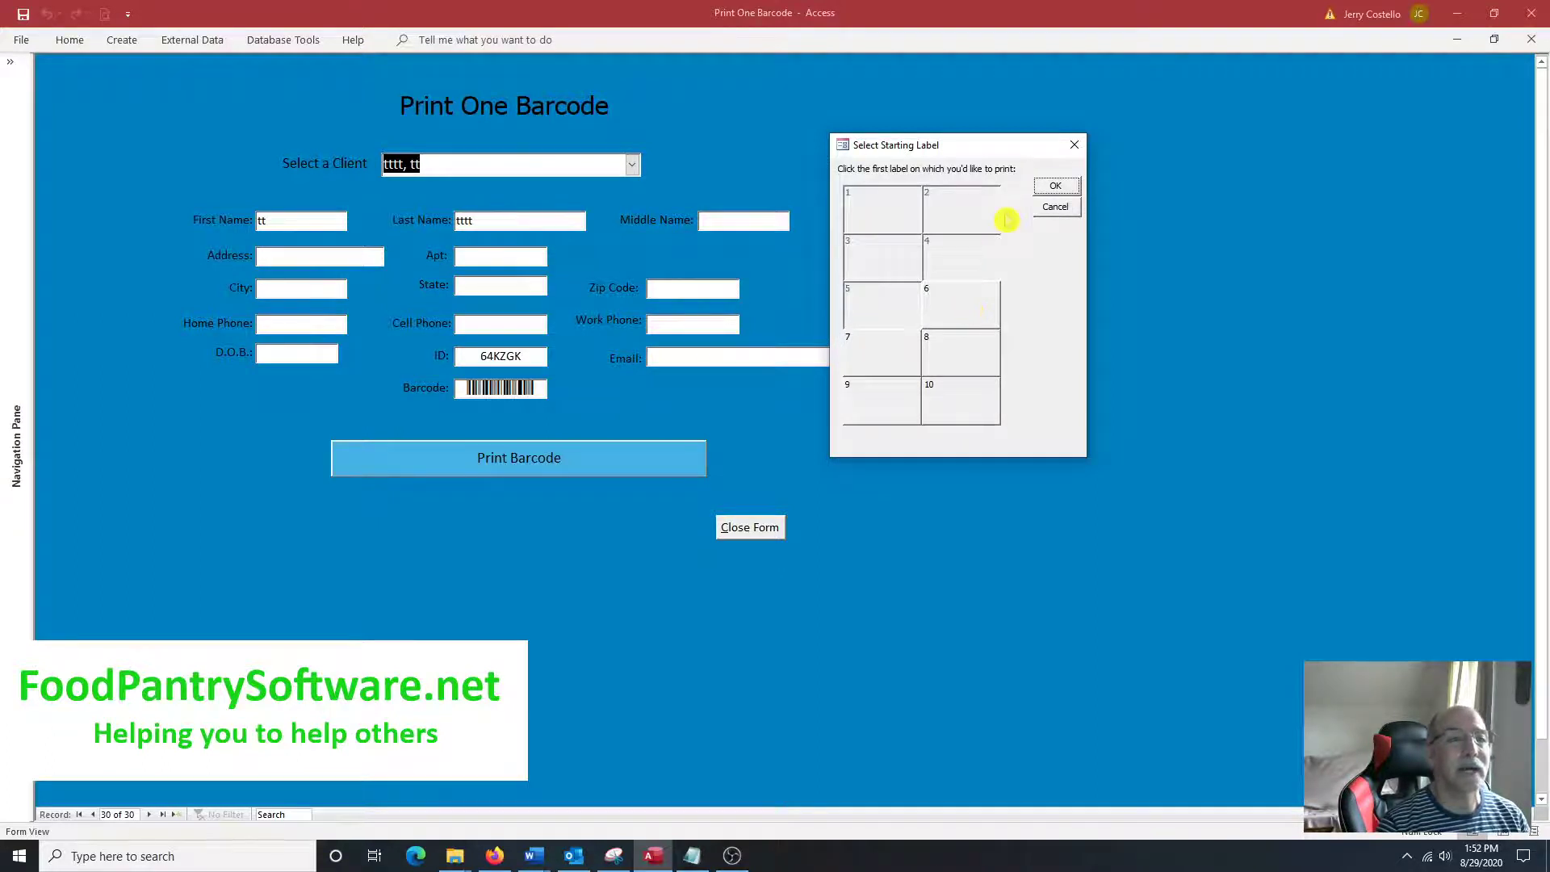
pyautogui.click(1056, 187)
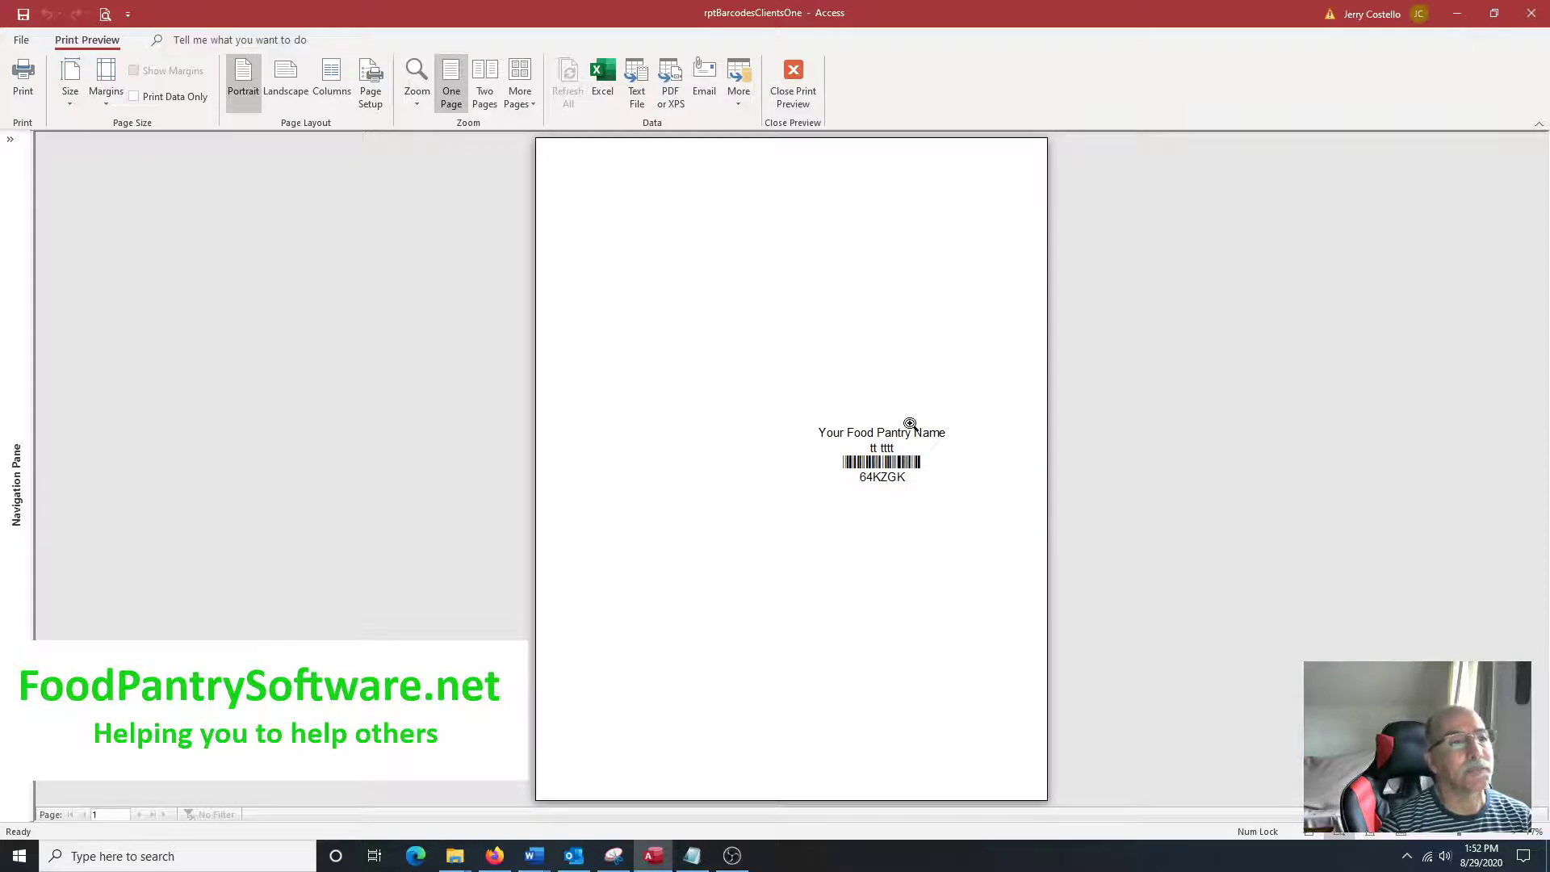
# Step: Close the label preview to return to the Print One Barcode form showing ID 64KZGK
pyautogui.click(794, 81)
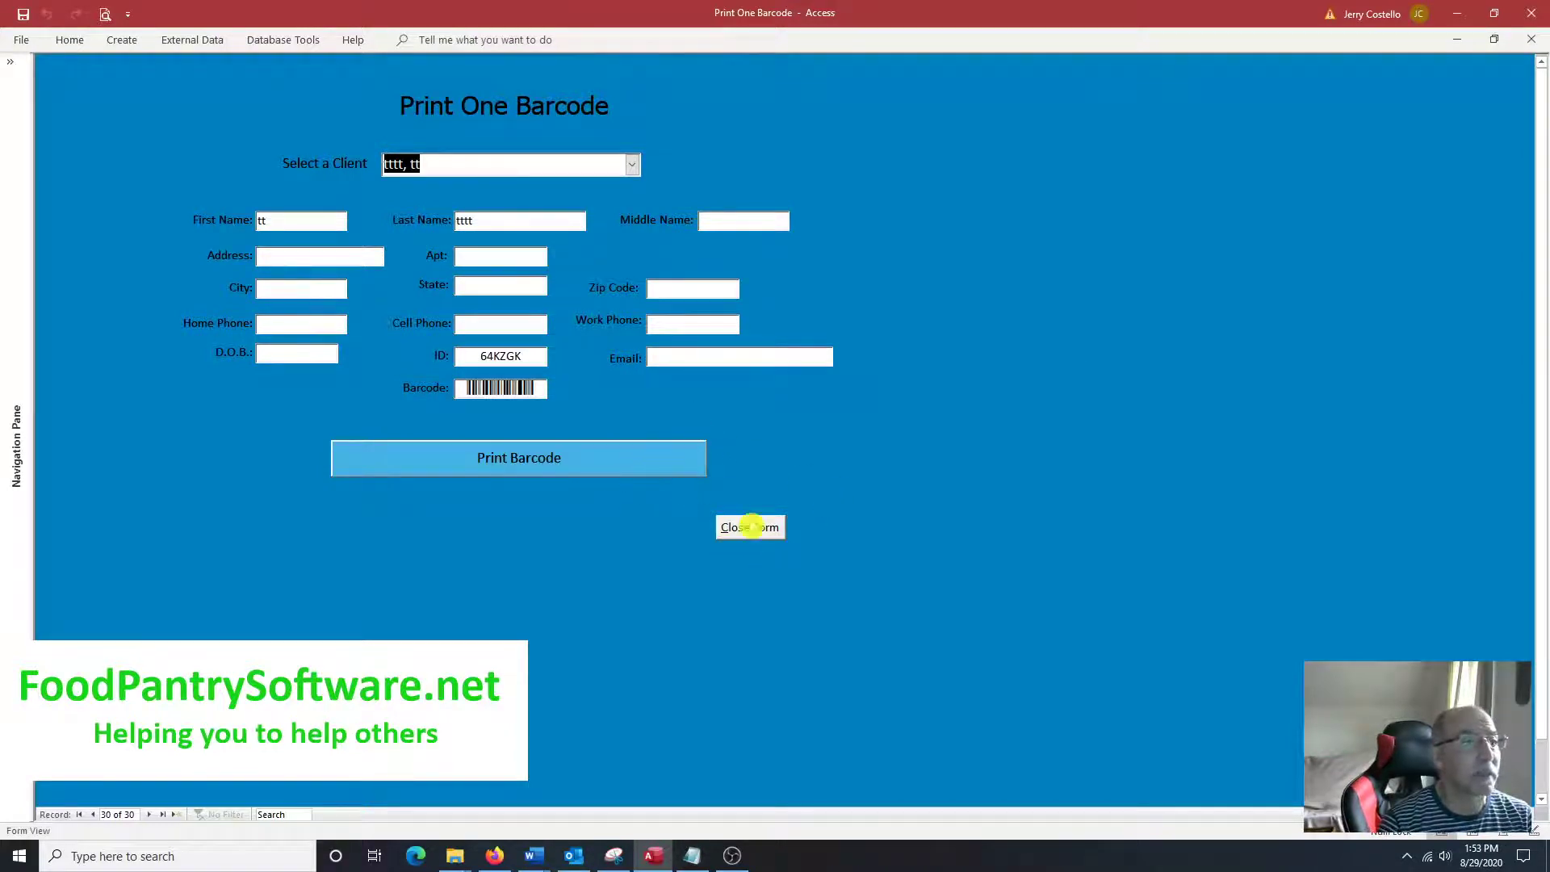
# Step: Add six clients to the Print Many Barcodes print list
pyautogui.click(765, 528)
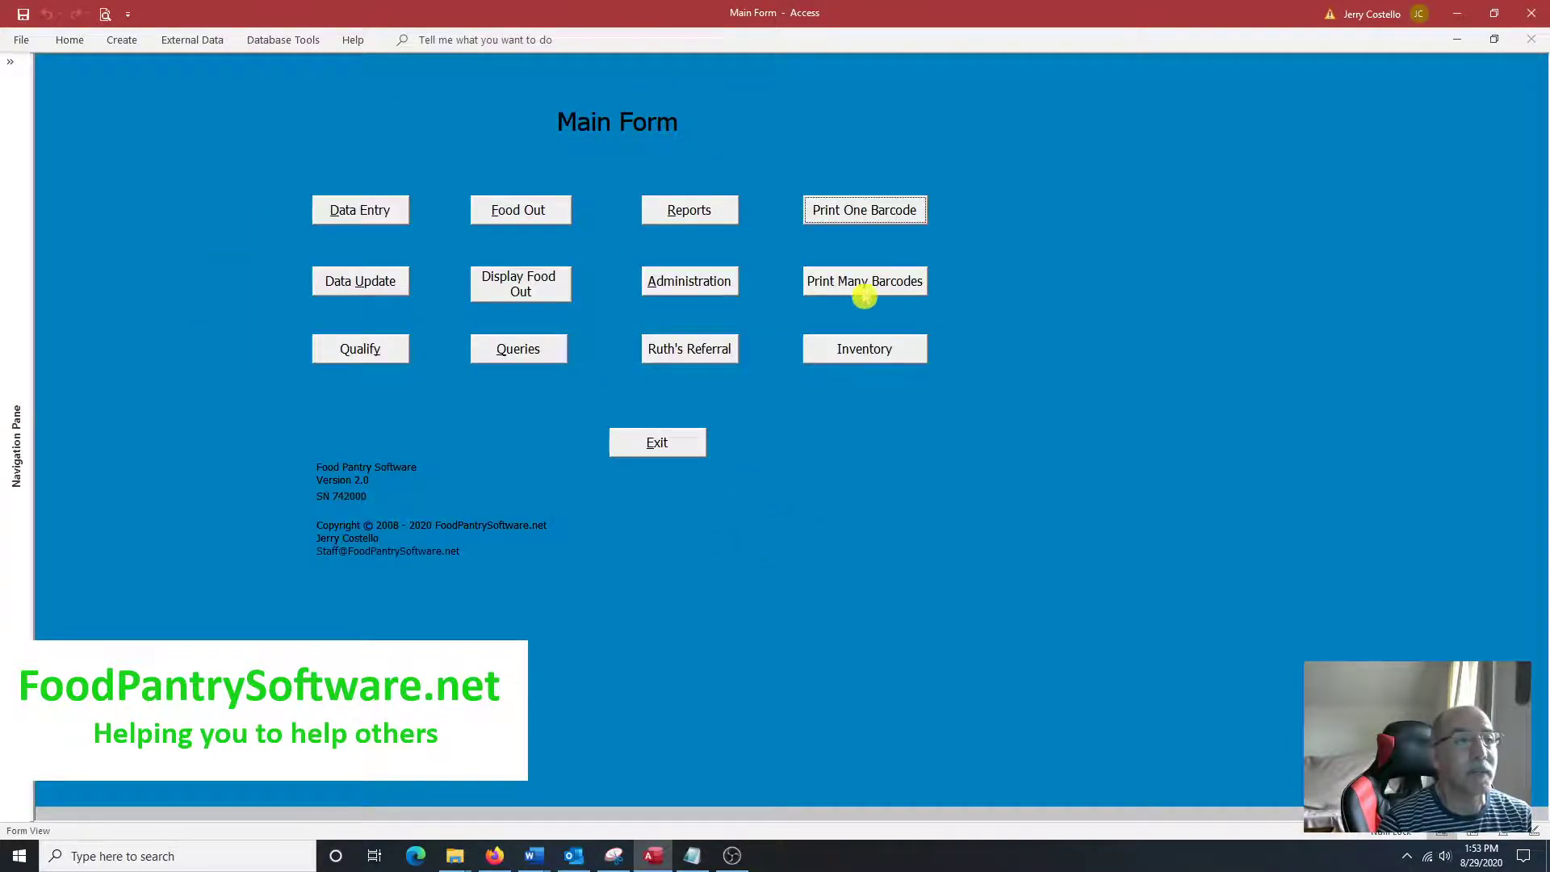
pyautogui.click(865, 283)
pyautogui.click(250, 249)
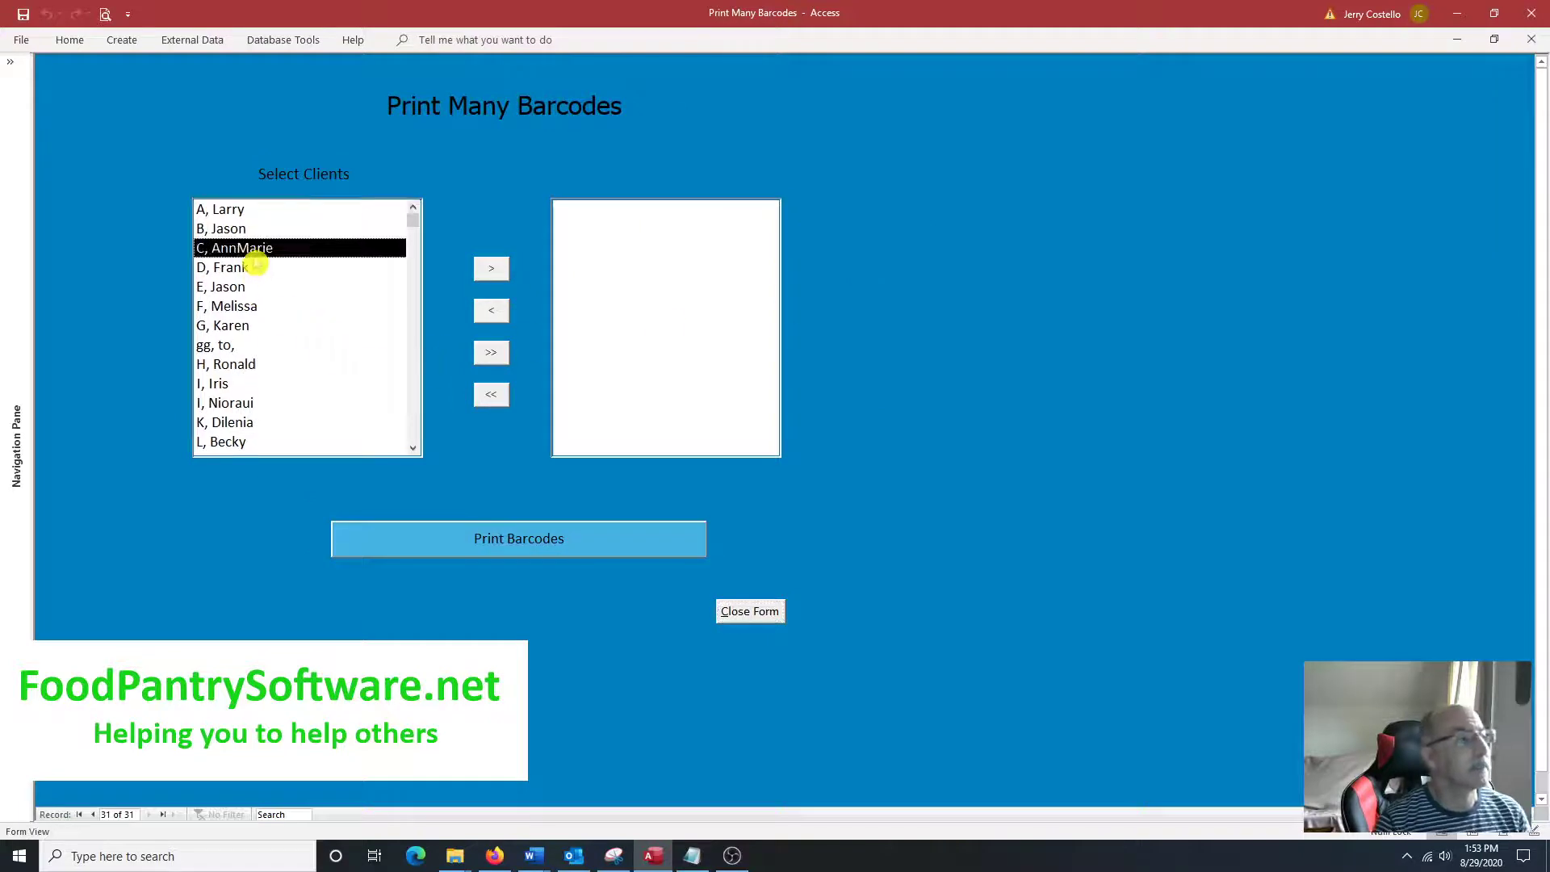
pyautogui.keyDown('shift'); pyautogui.click(242, 325); pyautogui.keyUp('shift')
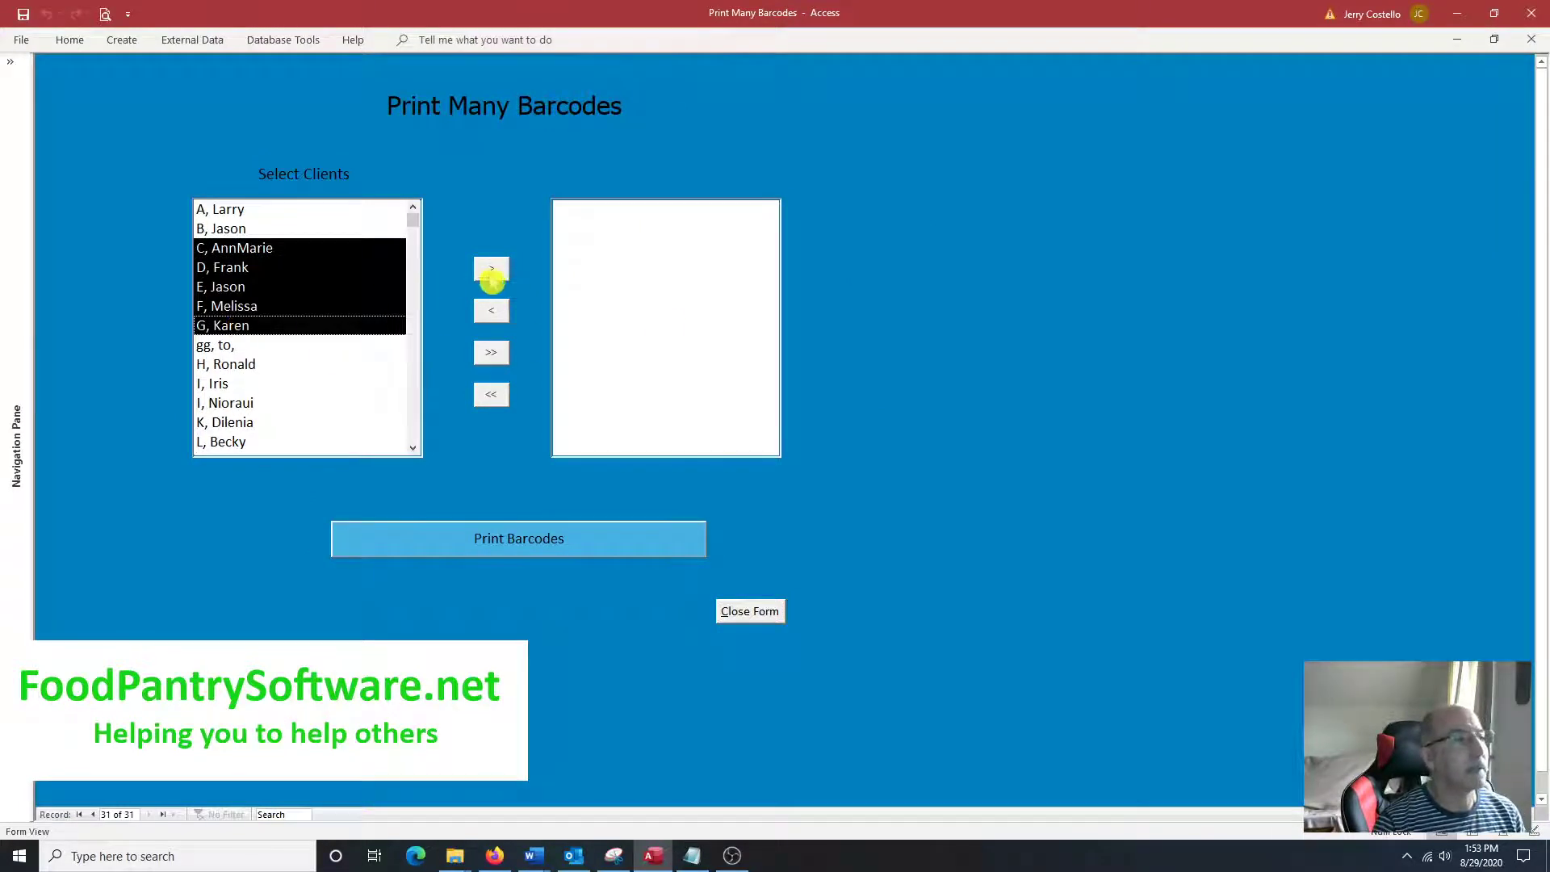
pyautogui.click(491, 269)
pyautogui.click(234, 364)
pyautogui.click(234, 403)
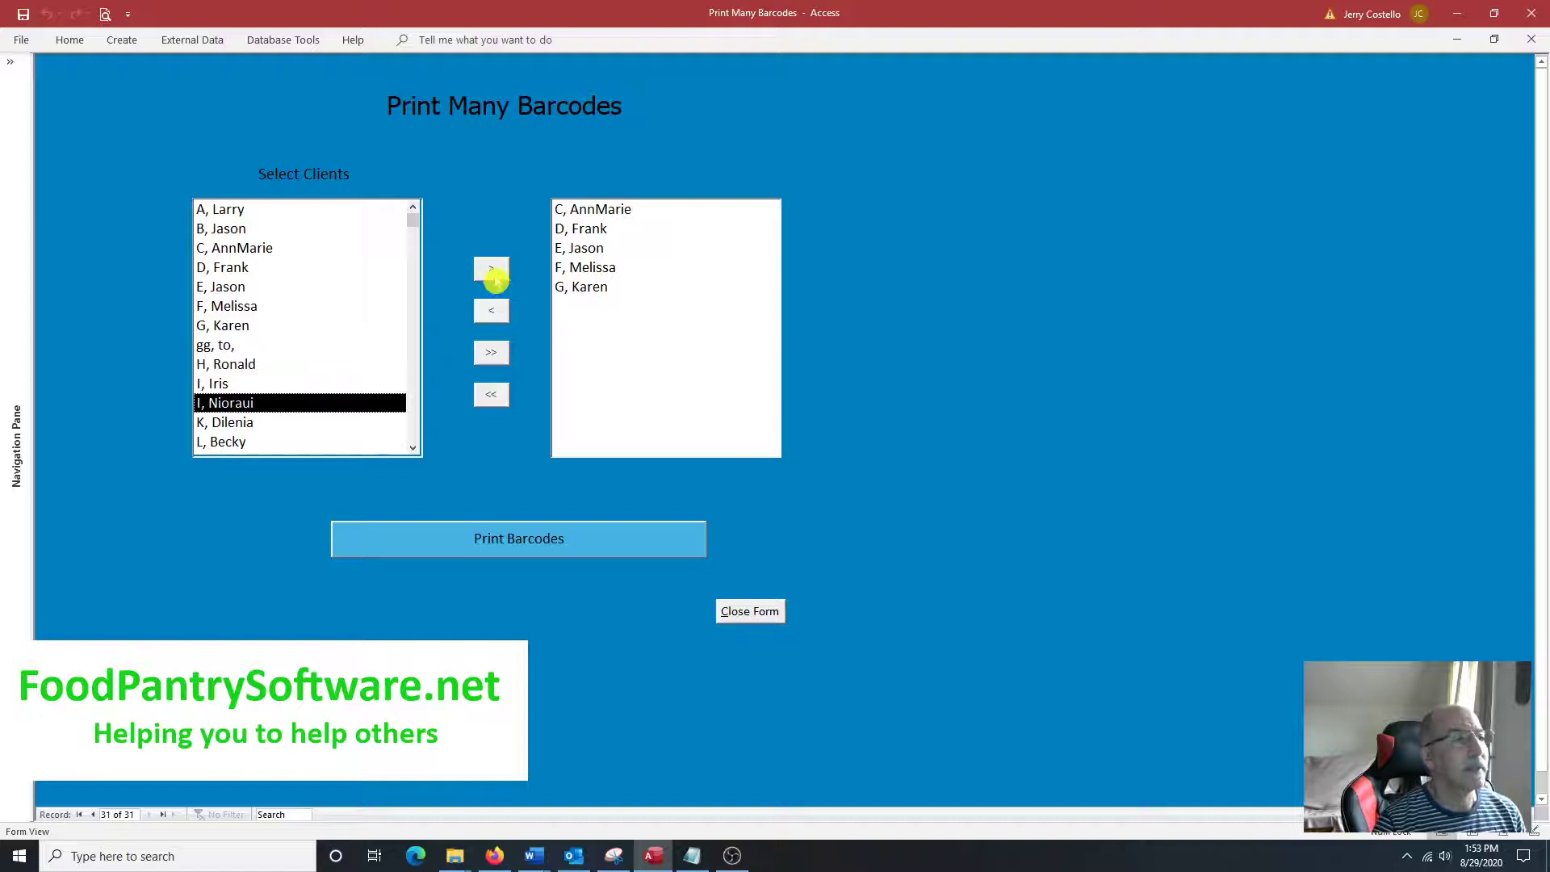
pyautogui.click(492, 271)
# Step: Preview the six clients' barcode labels starting at label 4, then close back to the Main Form
pyautogui.click(573, 546)
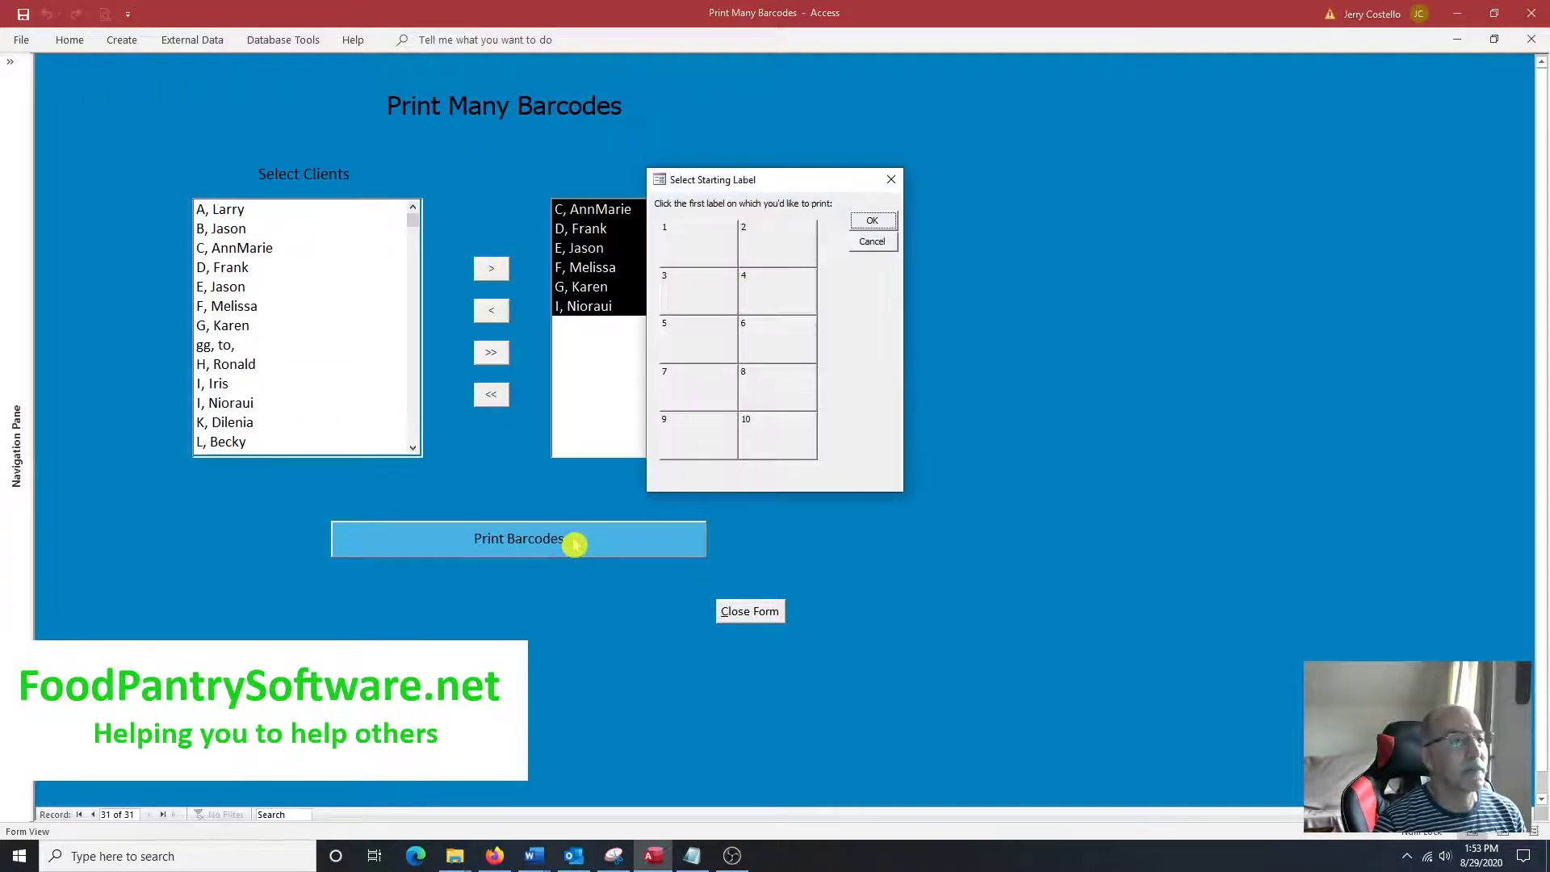
pyautogui.click(763, 291)
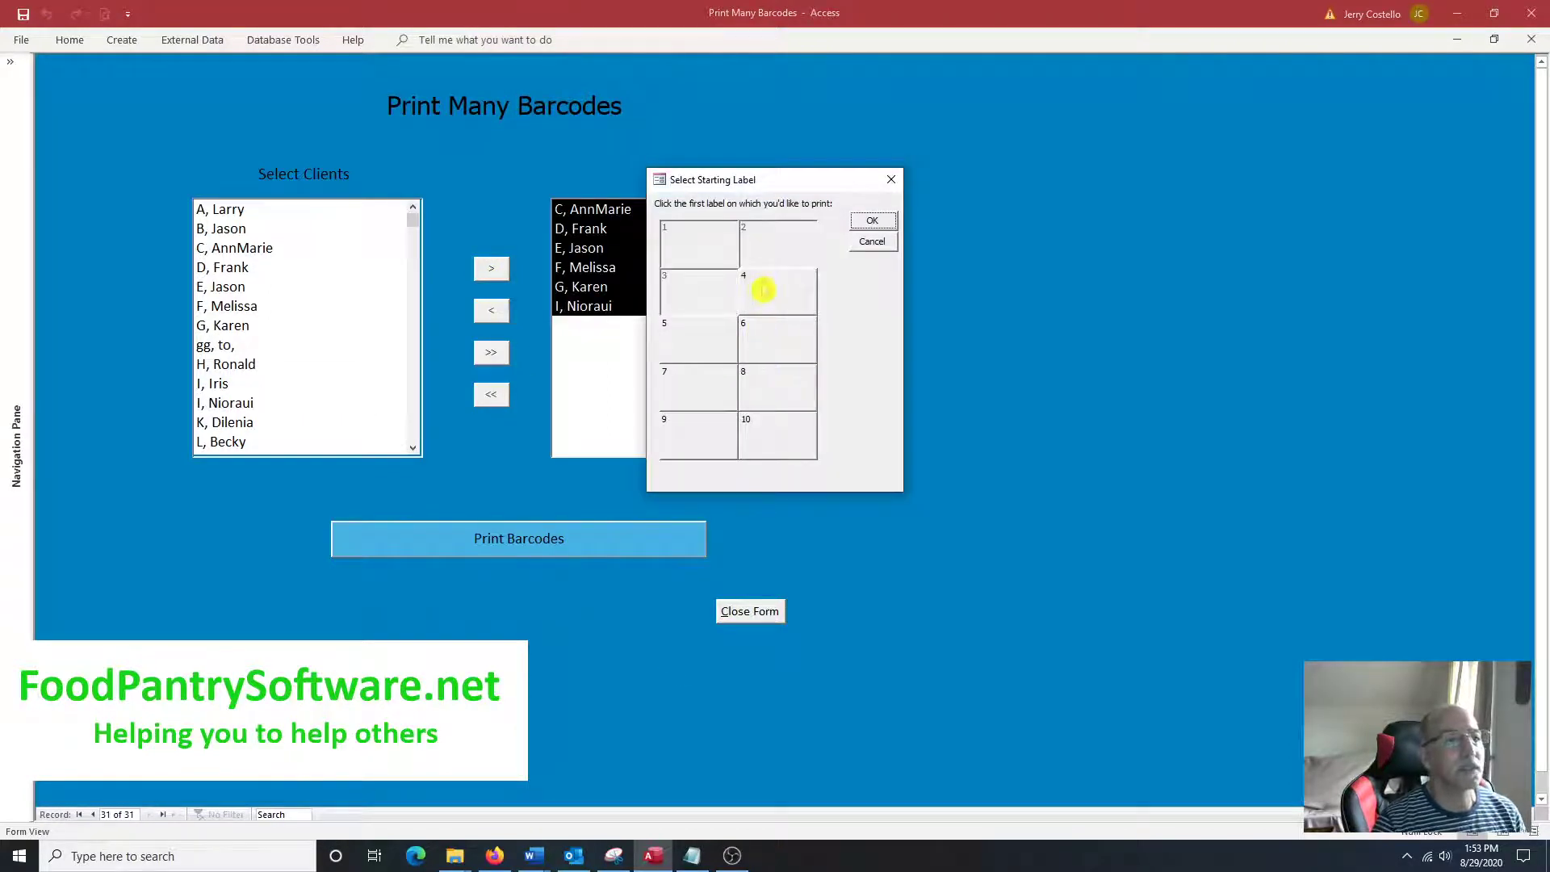
pyautogui.click(872, 221)
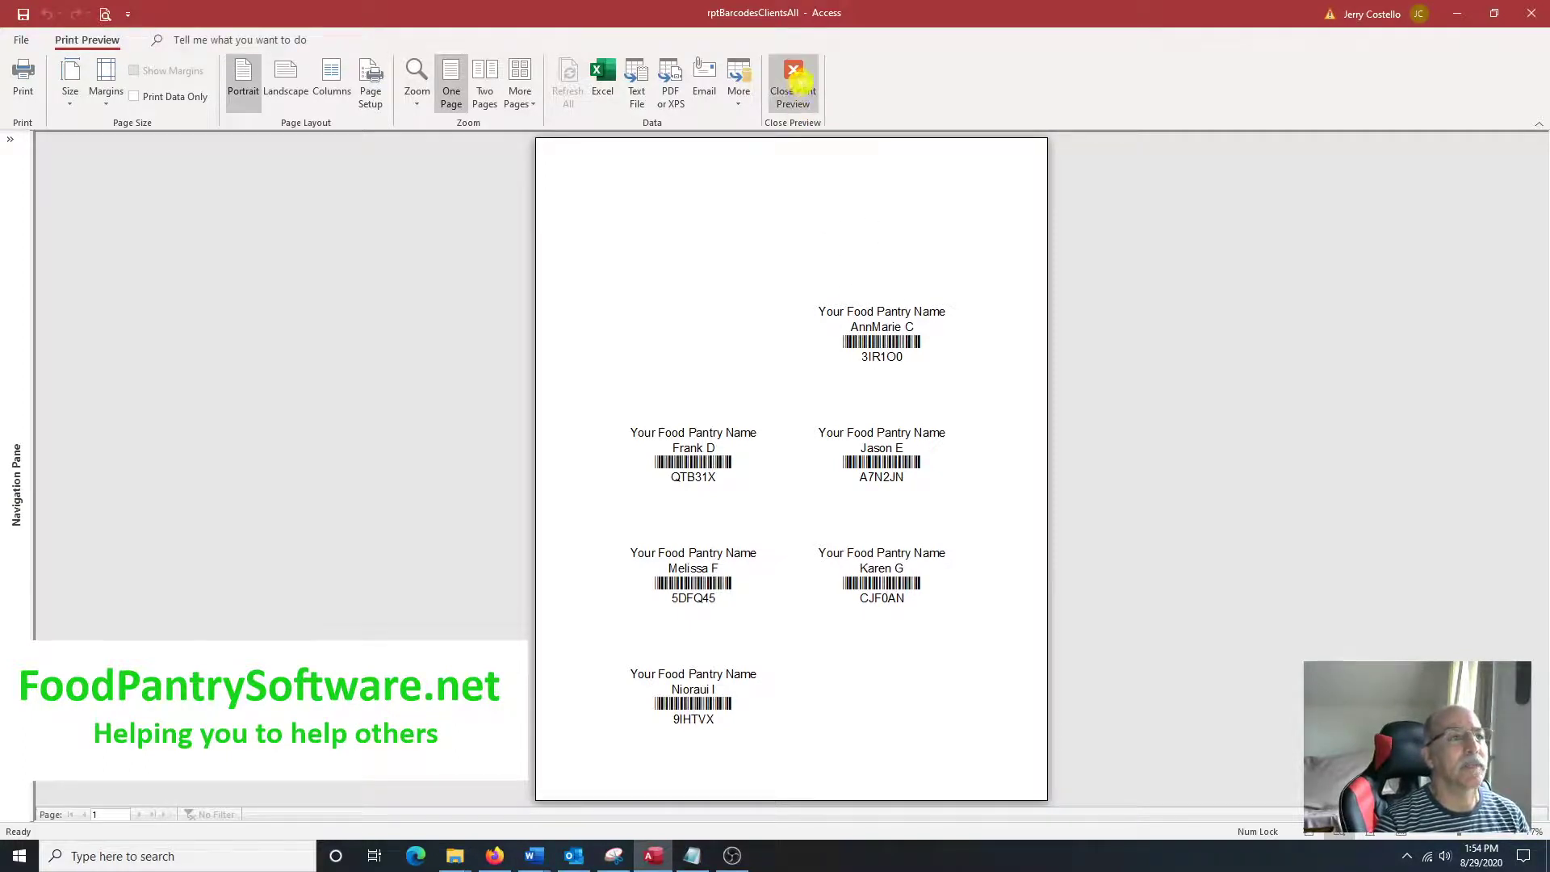
pyautogui.click(798, 84)
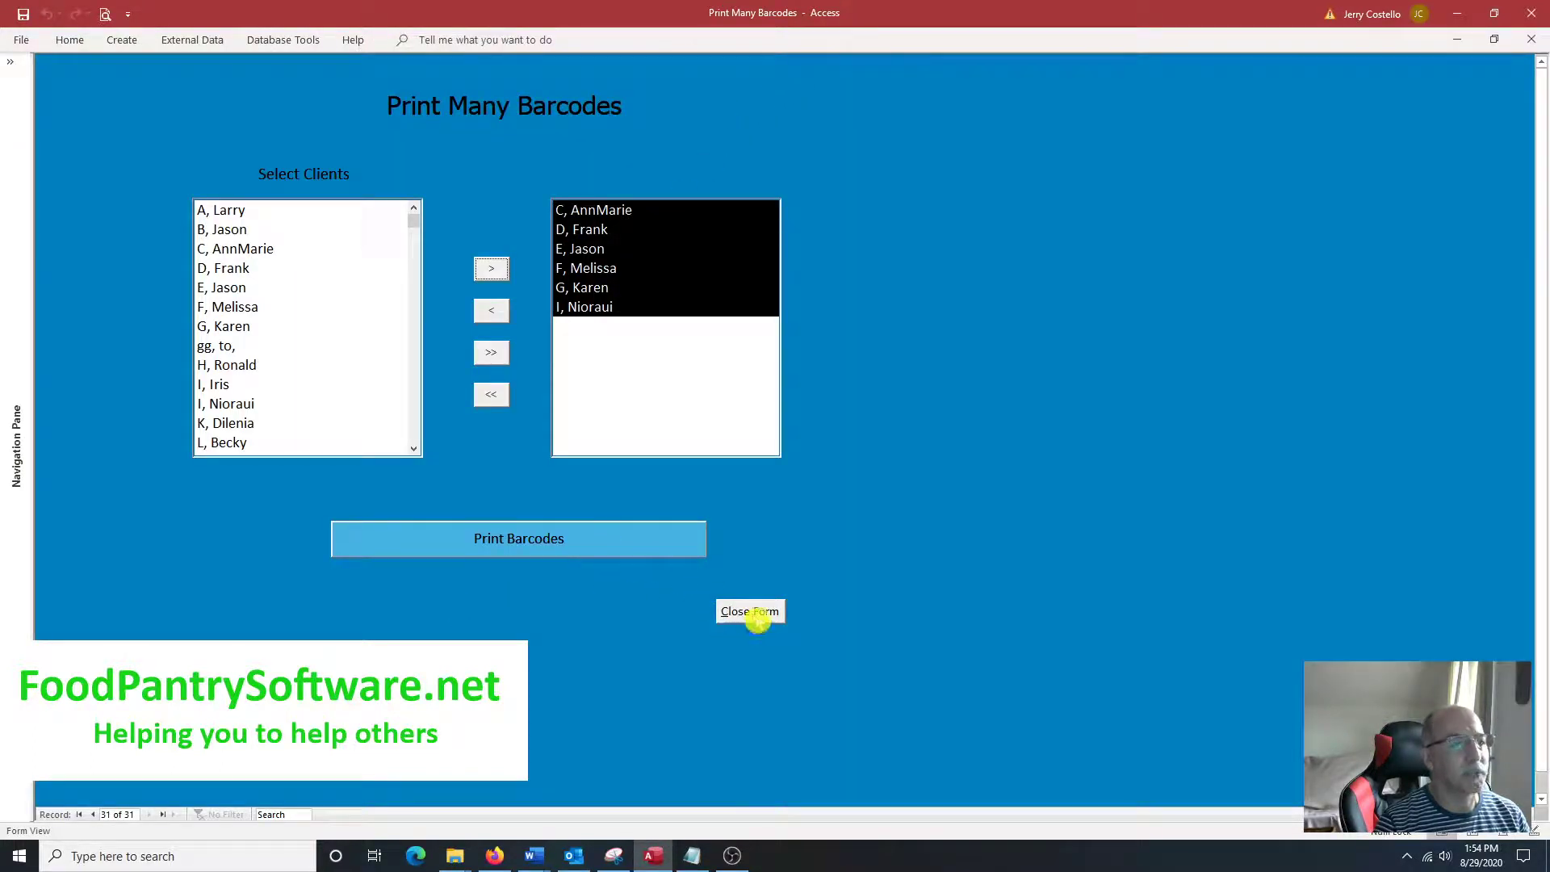
pyautogui.click(752, 615)
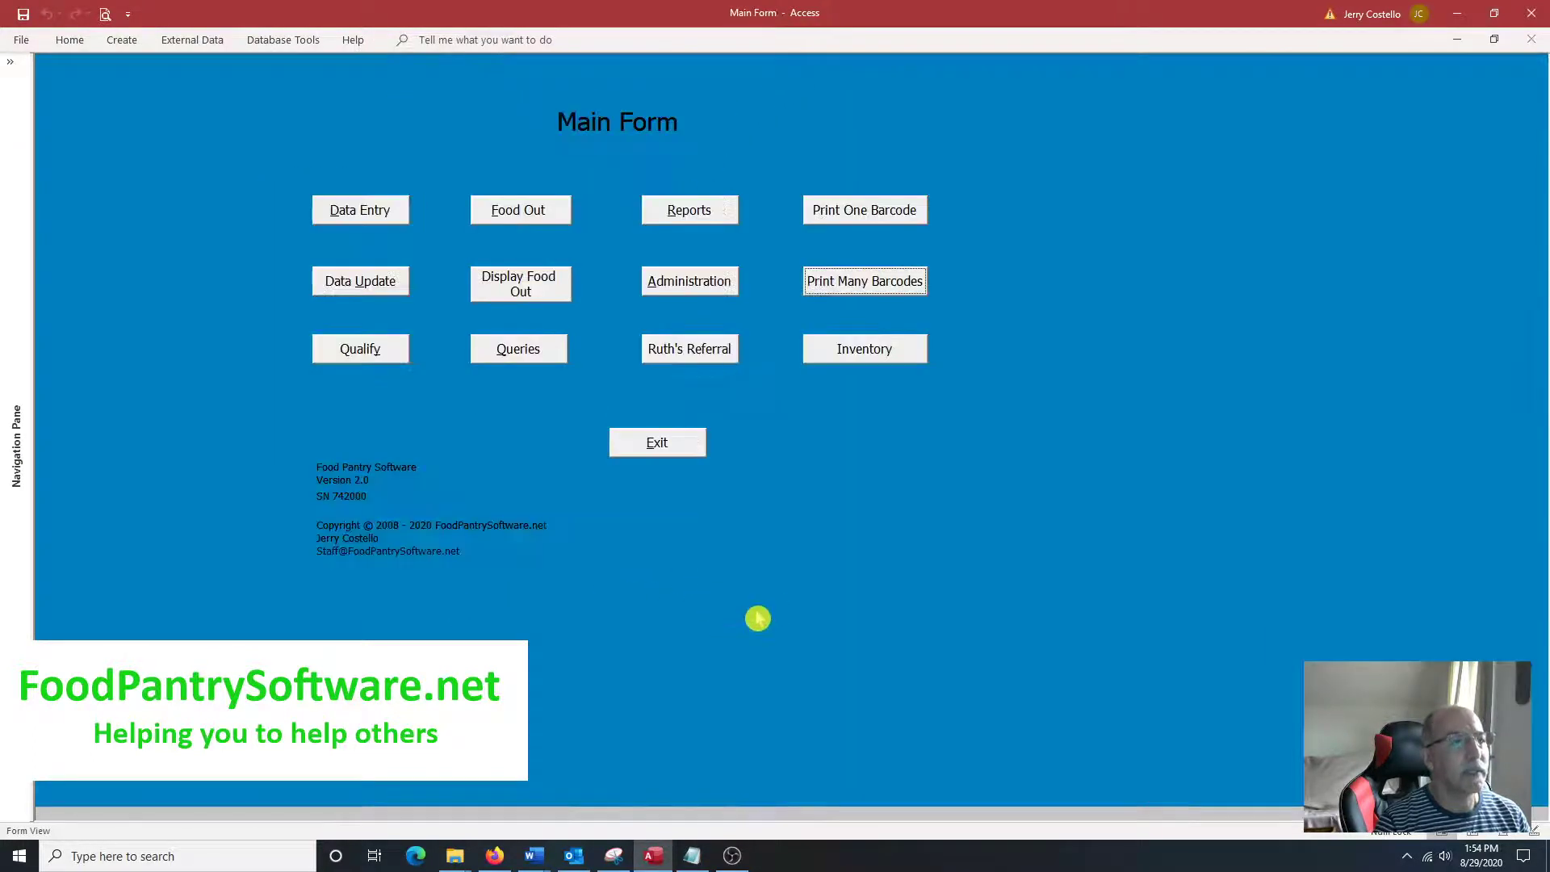
# Step: Go to the Inventory menu and look at the Fast Scan In form
pyautogui.click(921, 356)
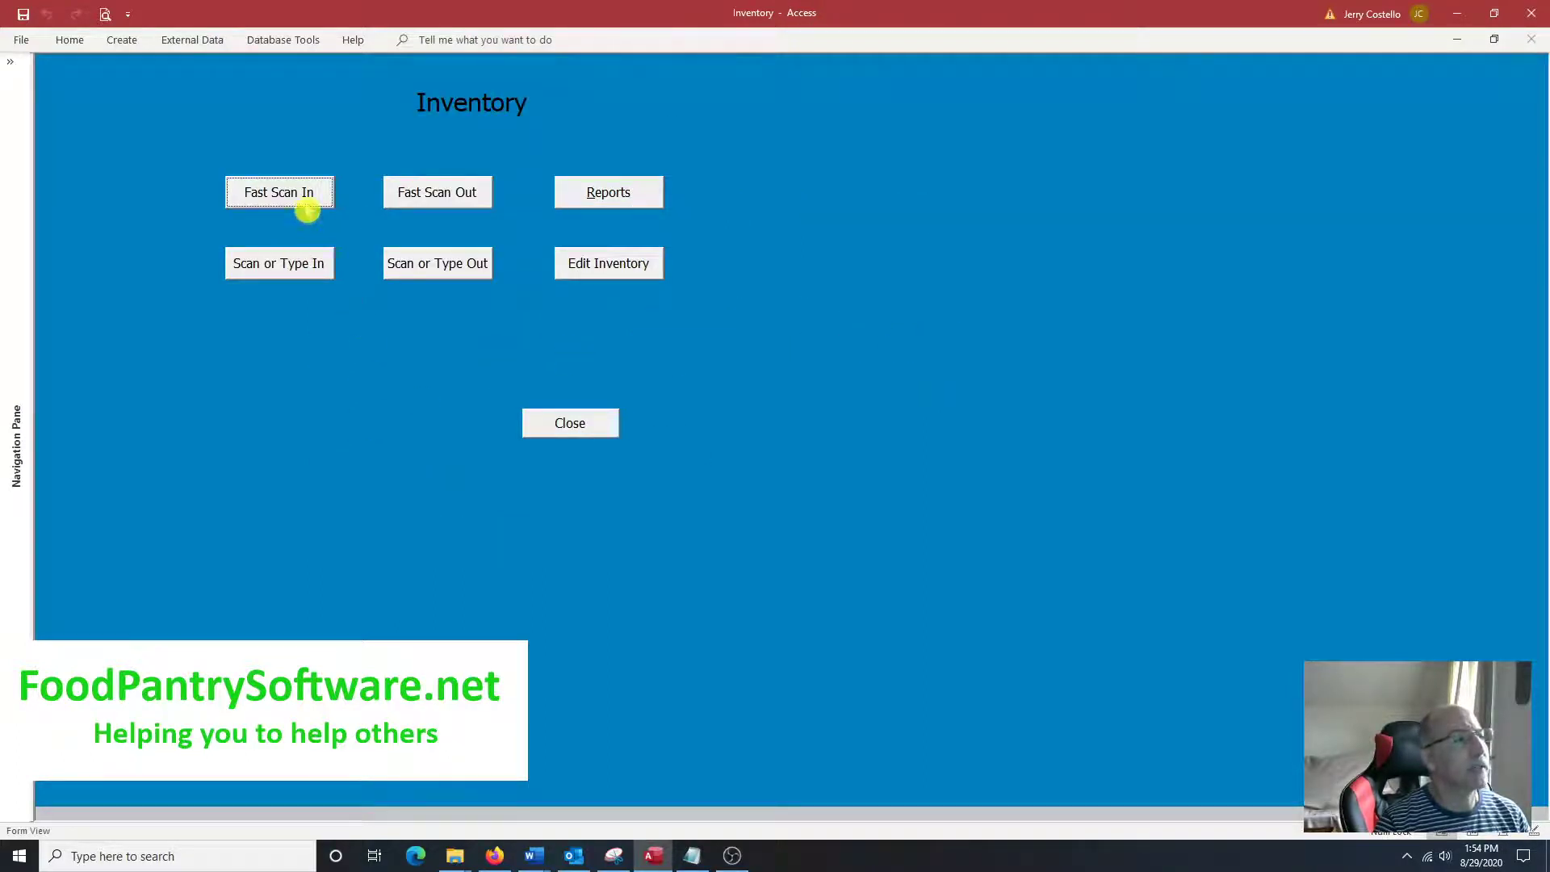
pyautogui.click(307, 211)
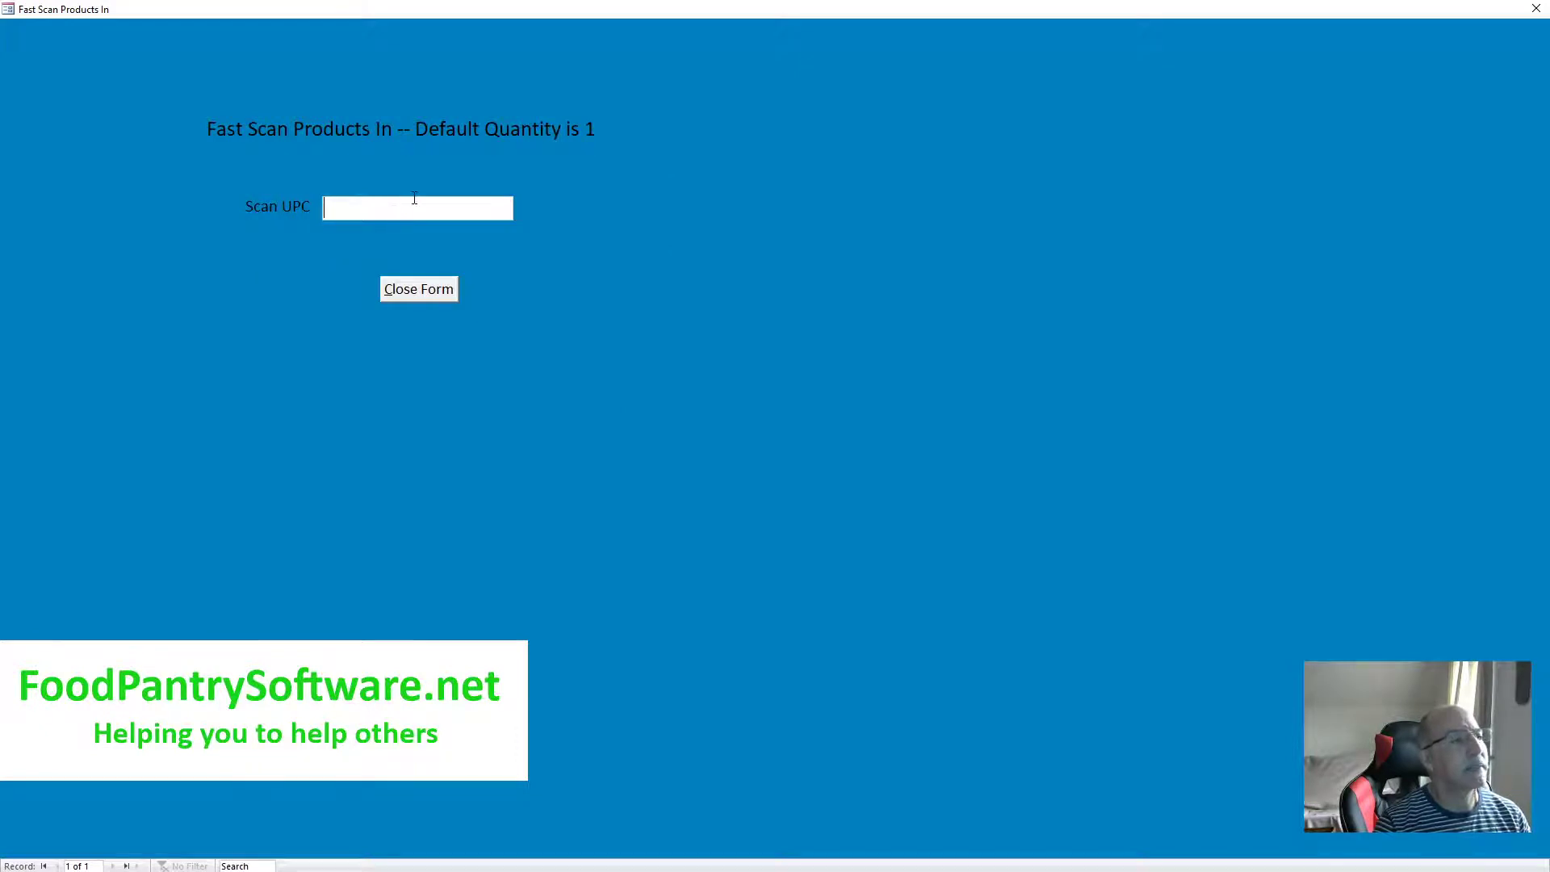
pyautogui.click(440, 295)
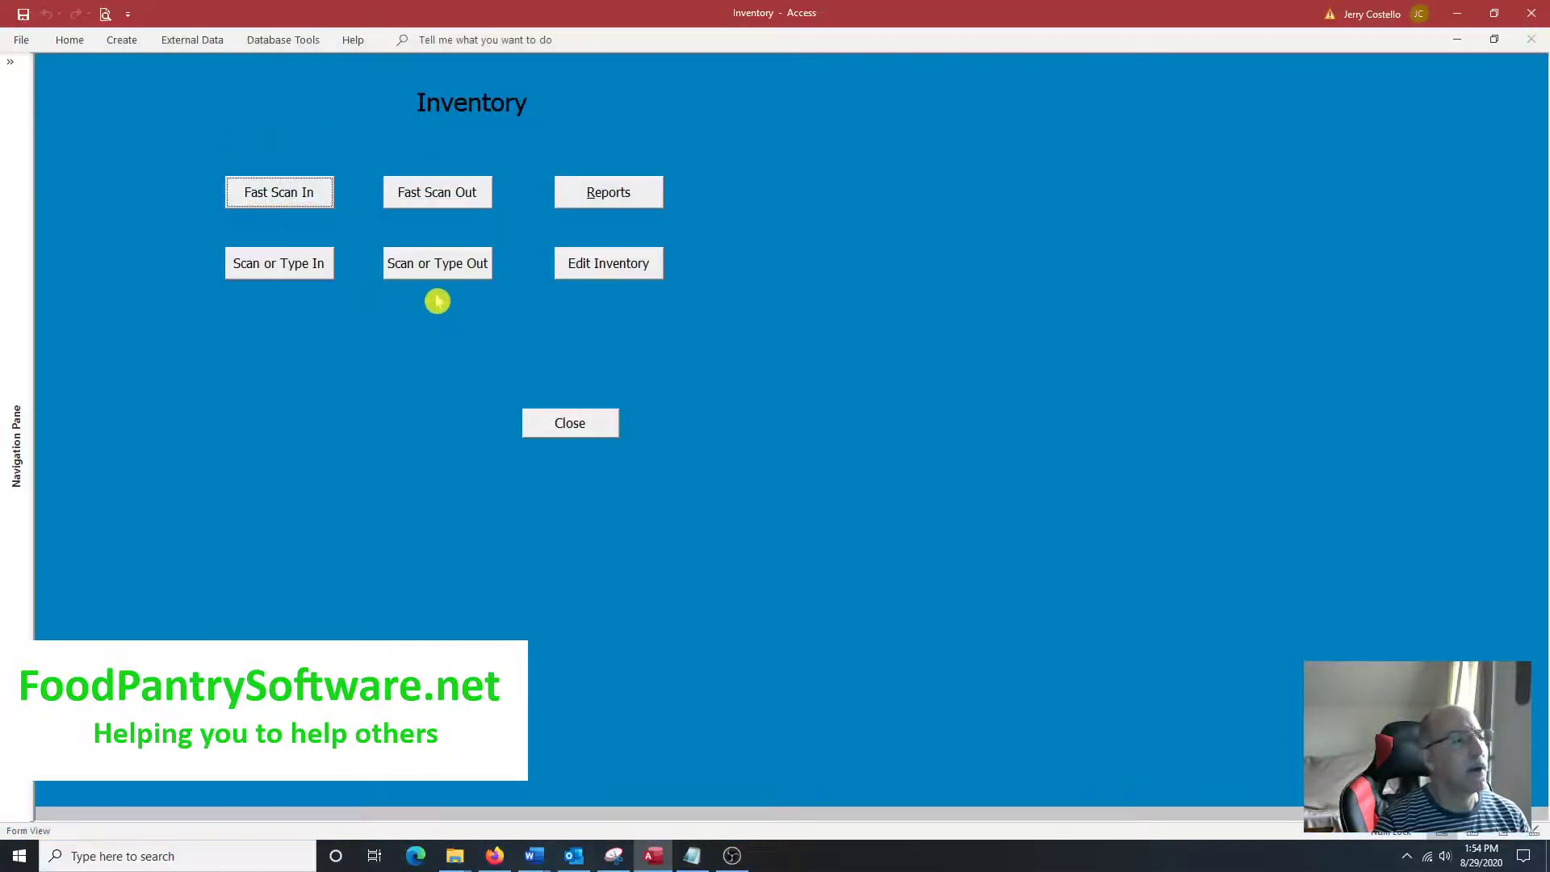
# Step: Record 44 units of Campbels Chic soup 12 oz can as received inventory
pyautogui.click(294, 265)
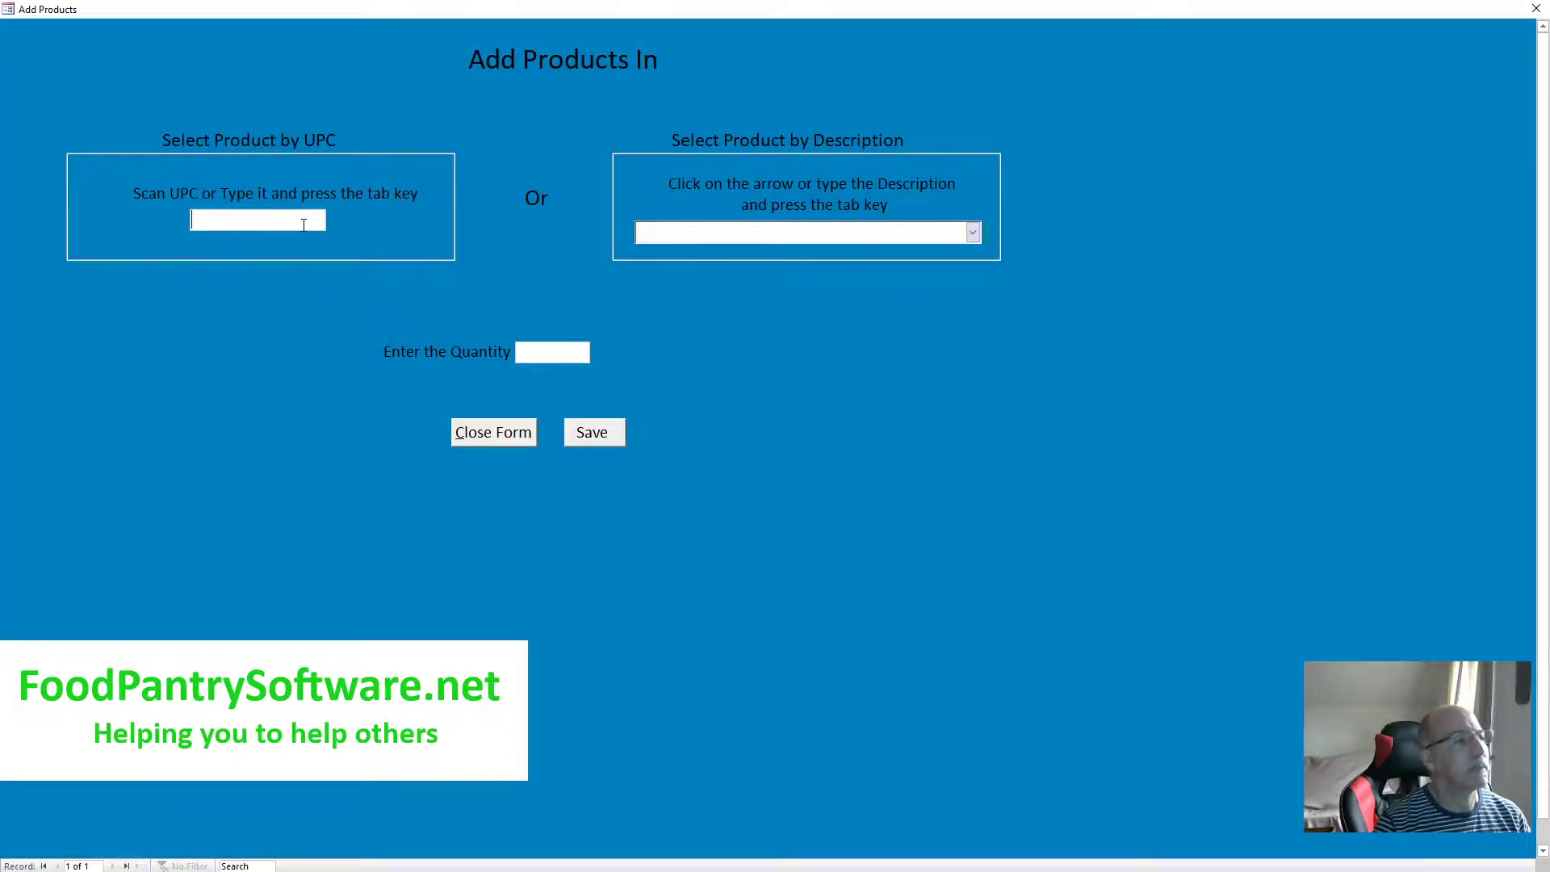
pyautogui.press('Tab')
pyautogui.click(972, 236)
pyautogui.scroll(-2, 751, 485)
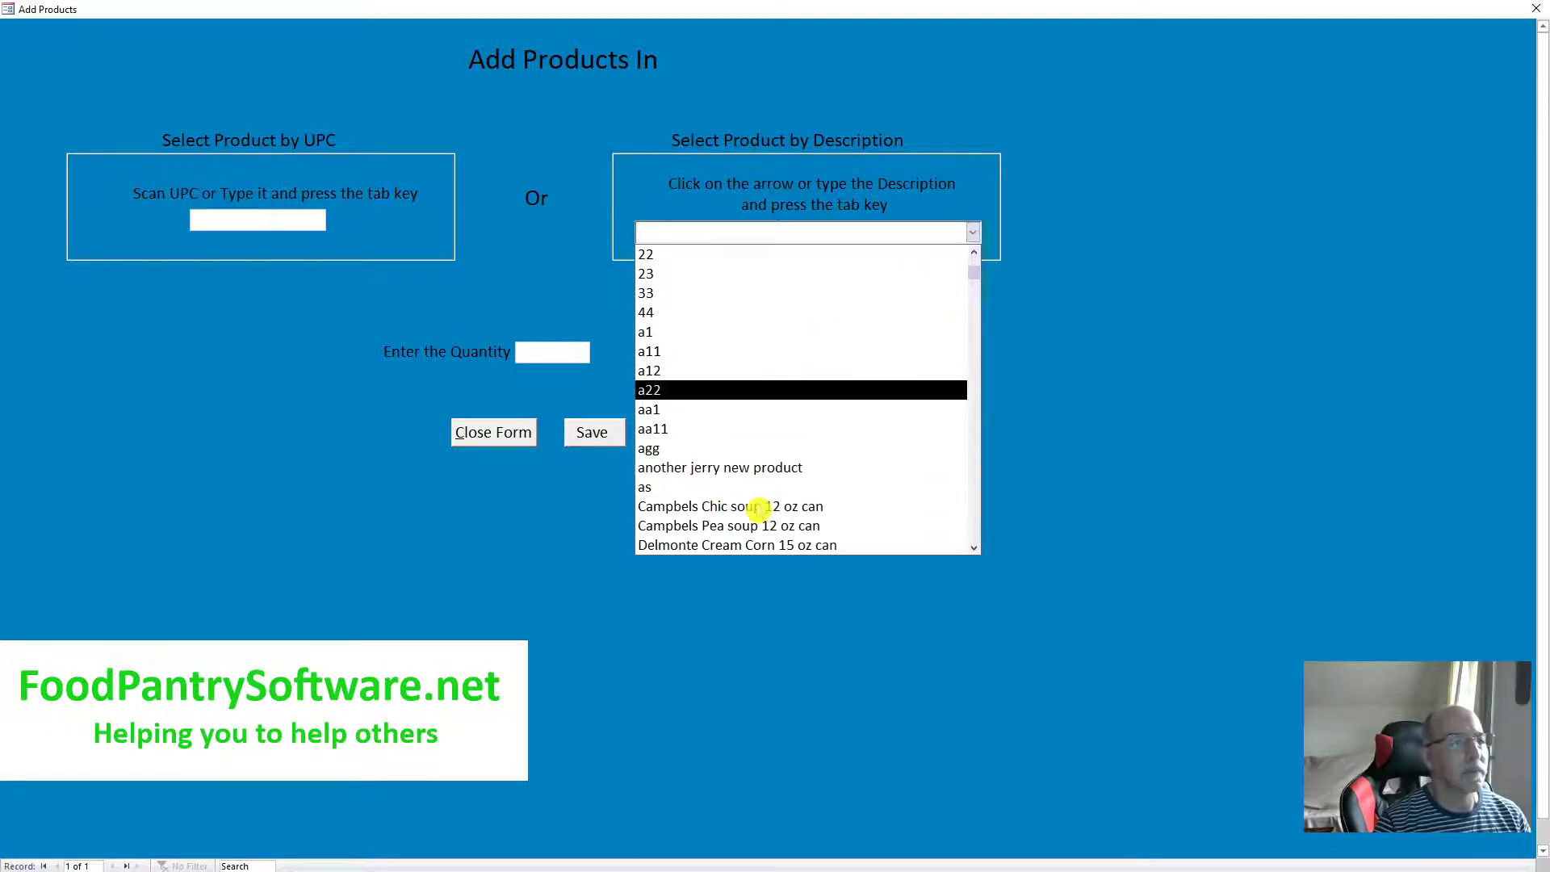
pyautogui.click(760, 507)
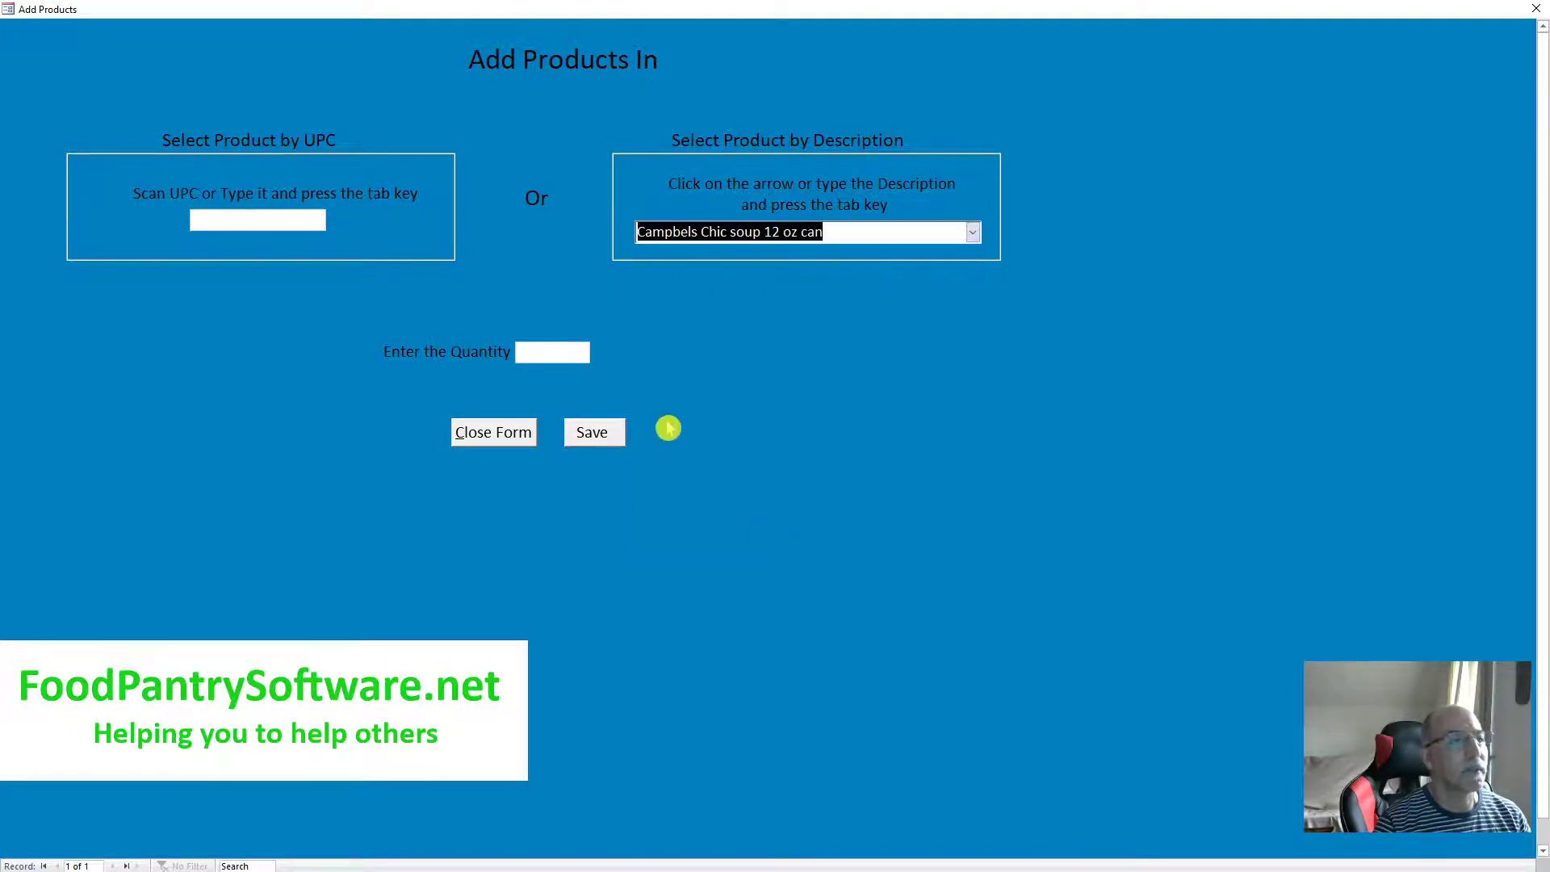
pyautogui.click(555, 353)
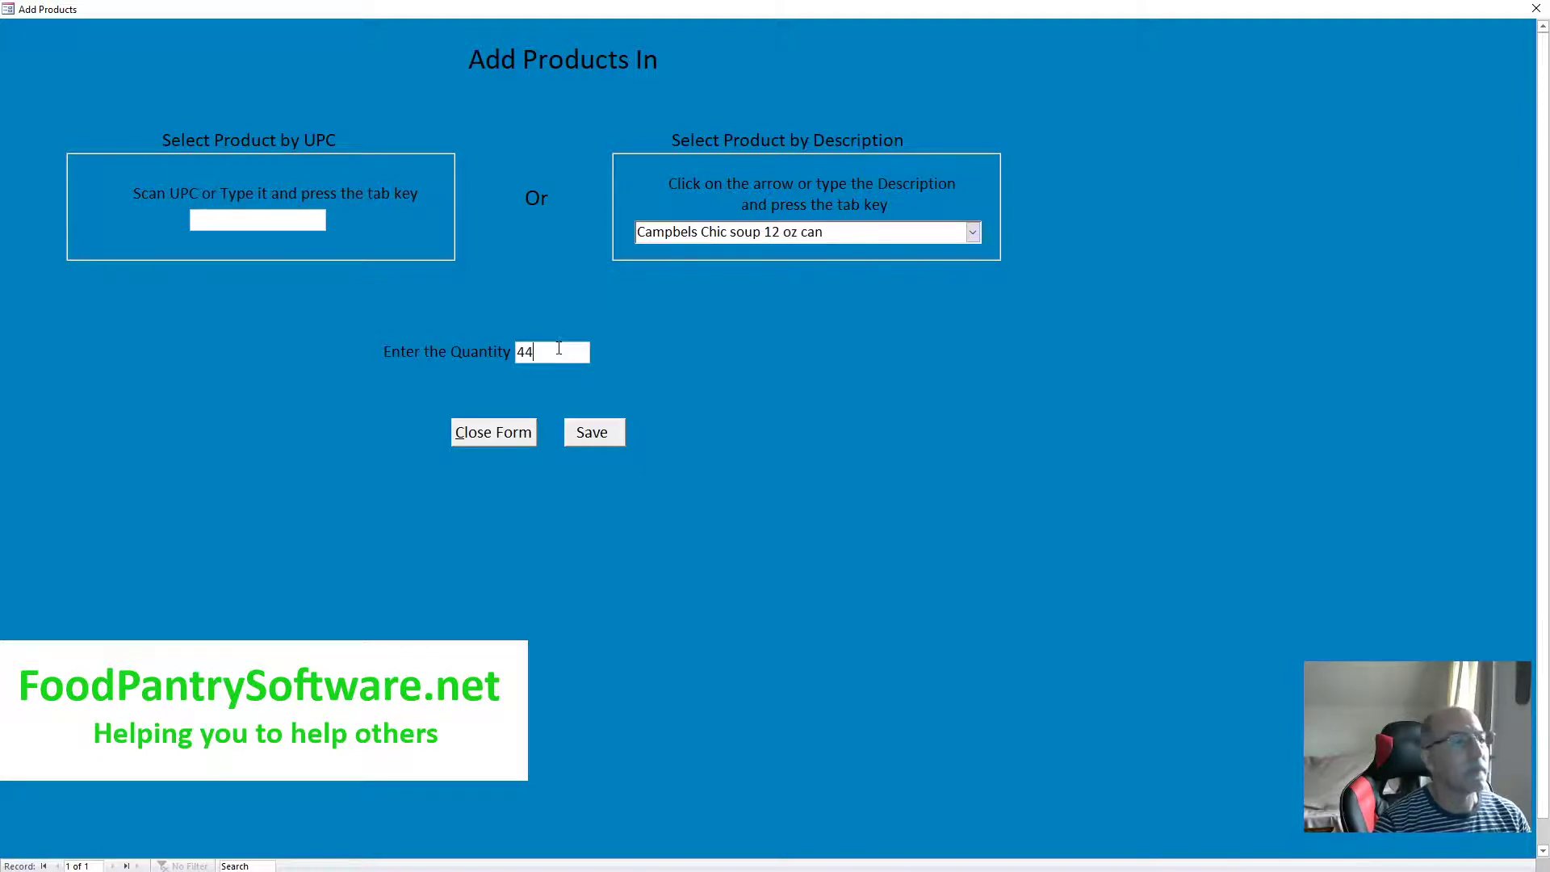
pyautogui.click(594, 434)
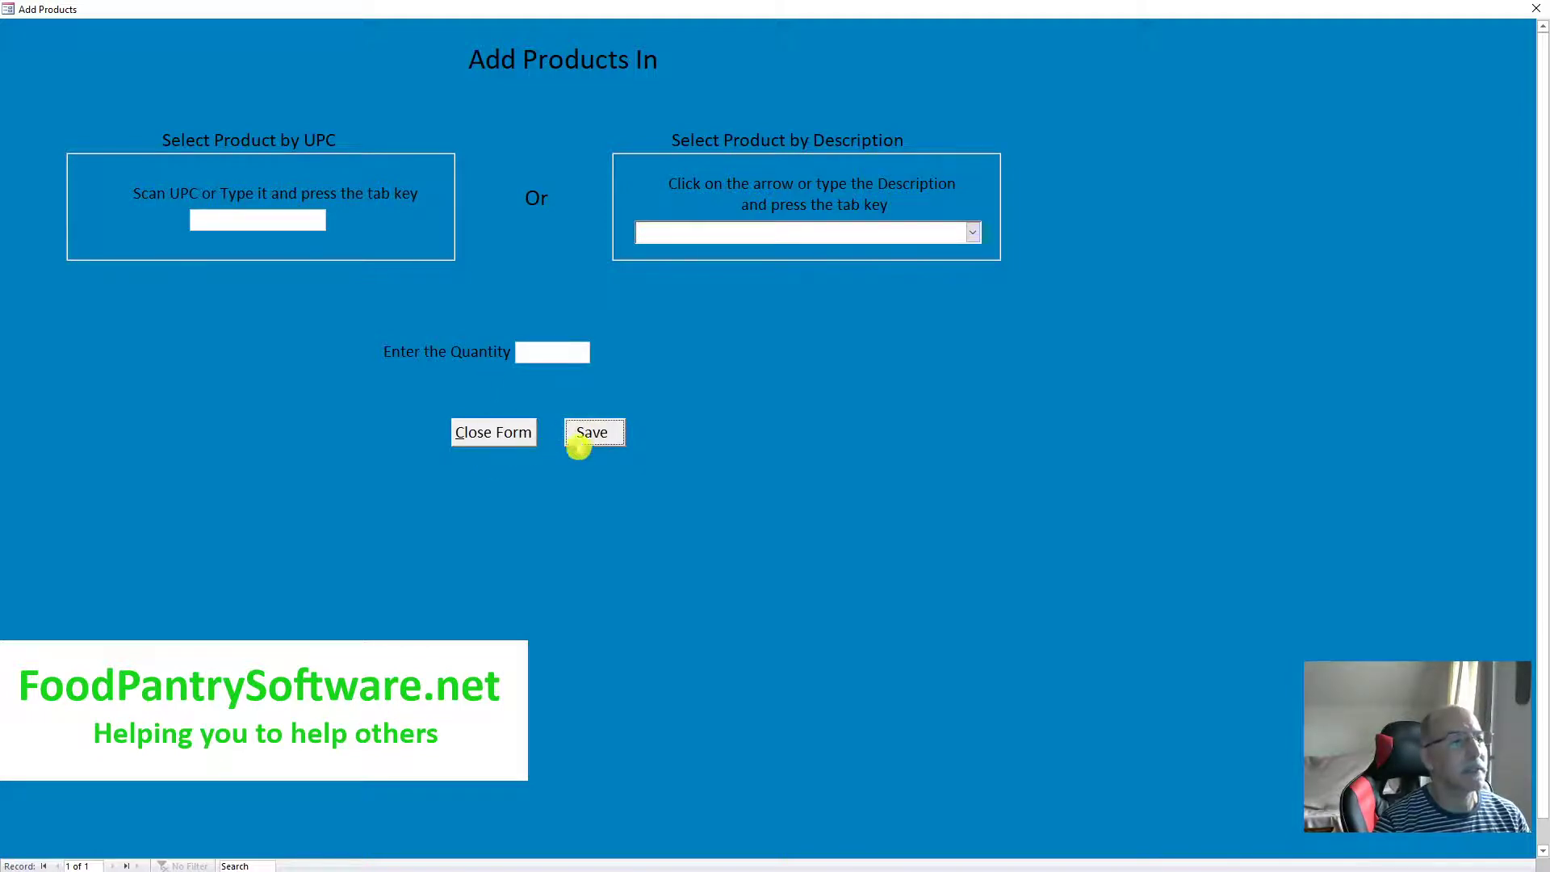
pyautogui.click(512, 433)
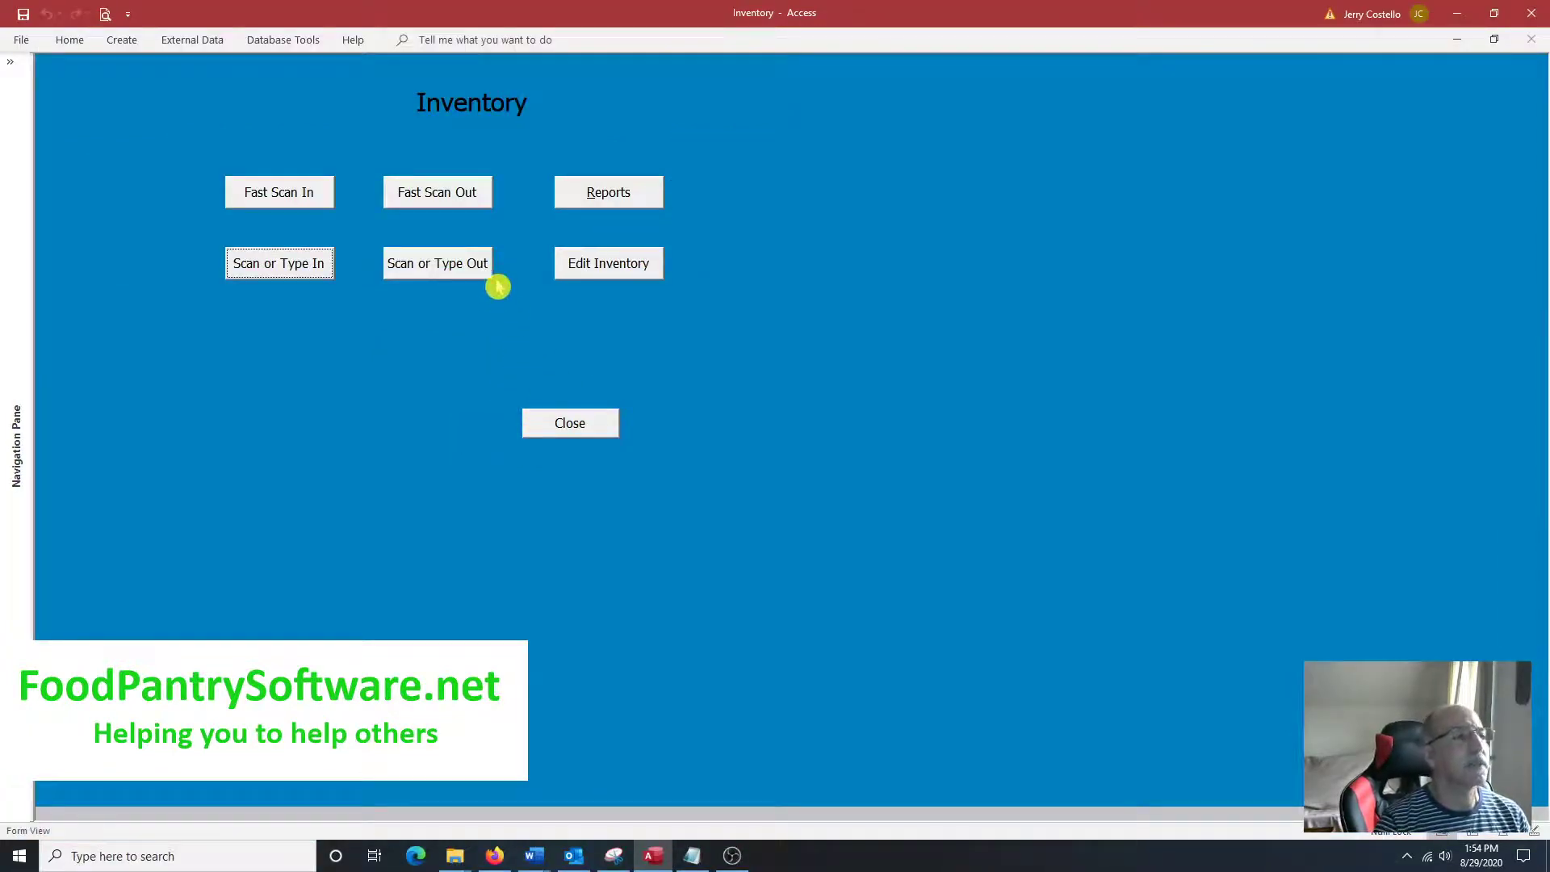
pyautogui.click(470, 197)
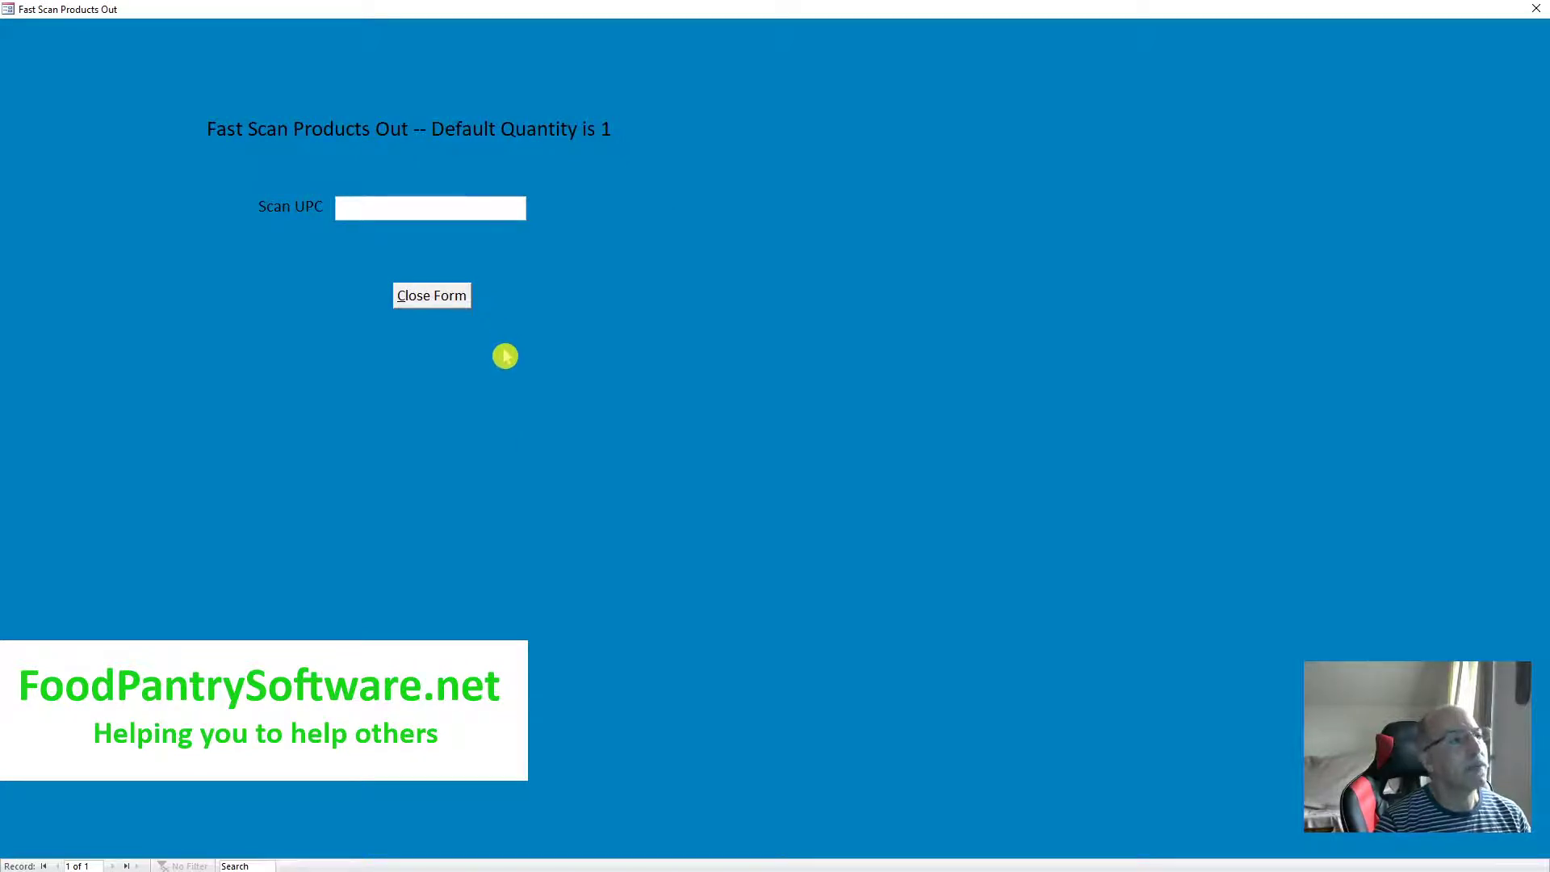
pyautogui.click(454, 299)
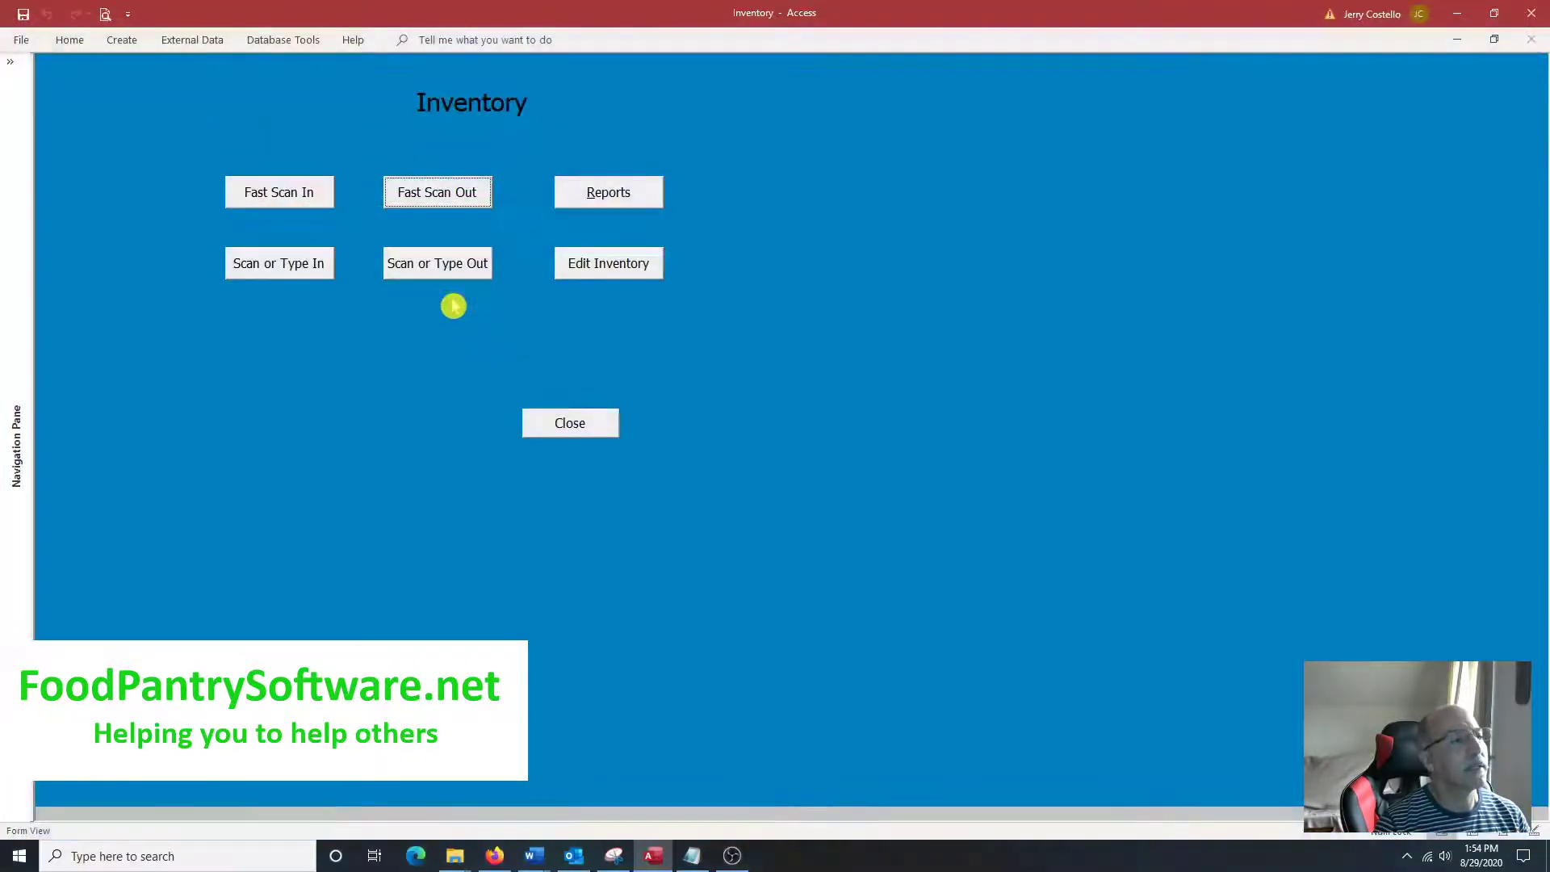
pyautogui.click(449, 273)
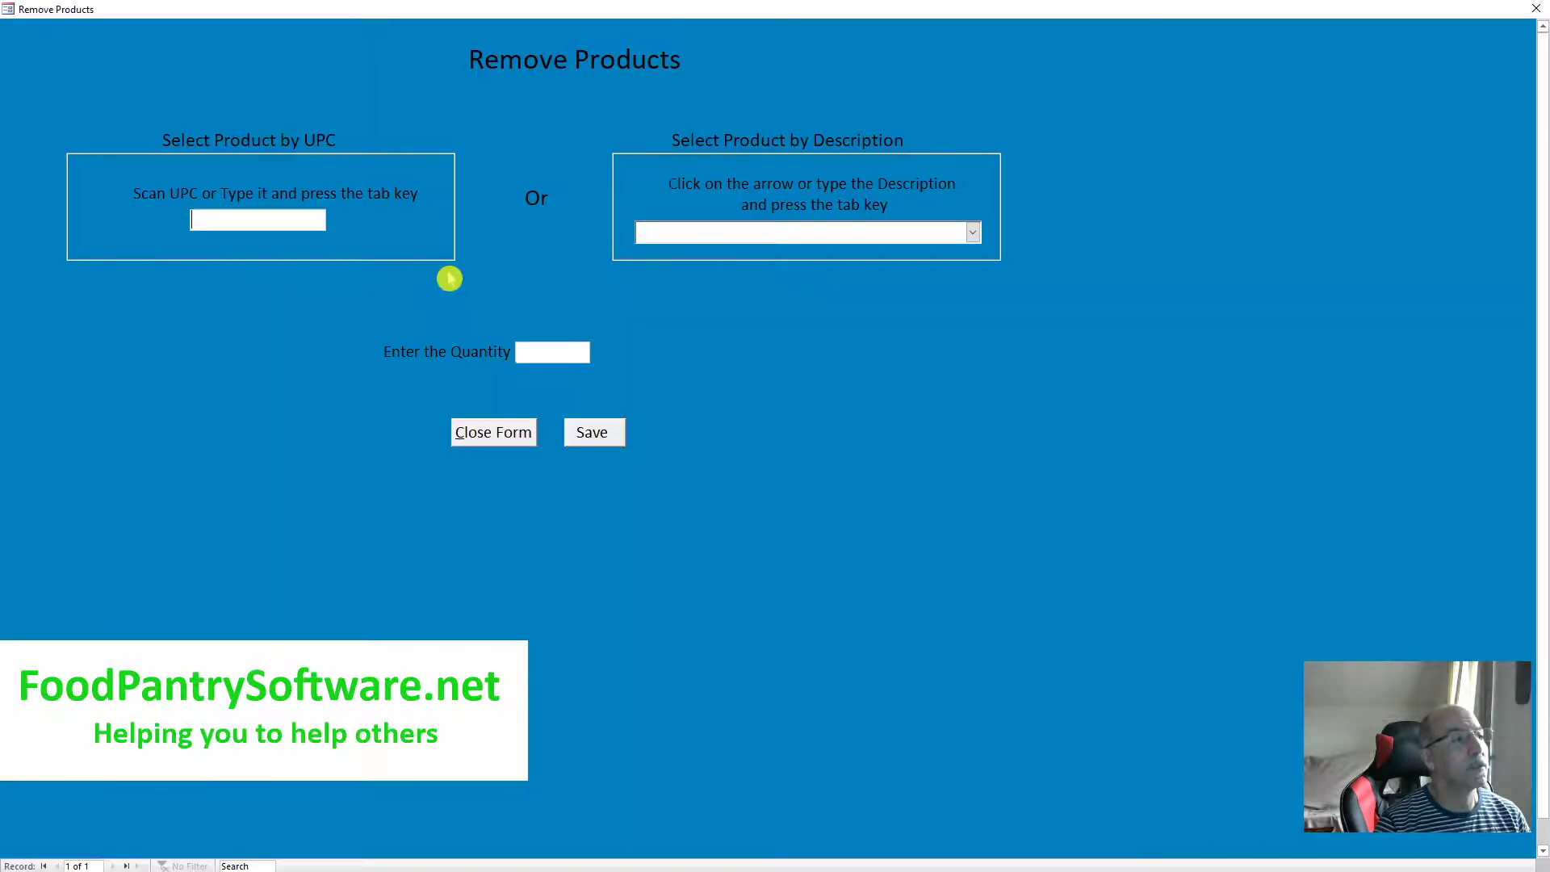
pyautogui.click(283, 226)
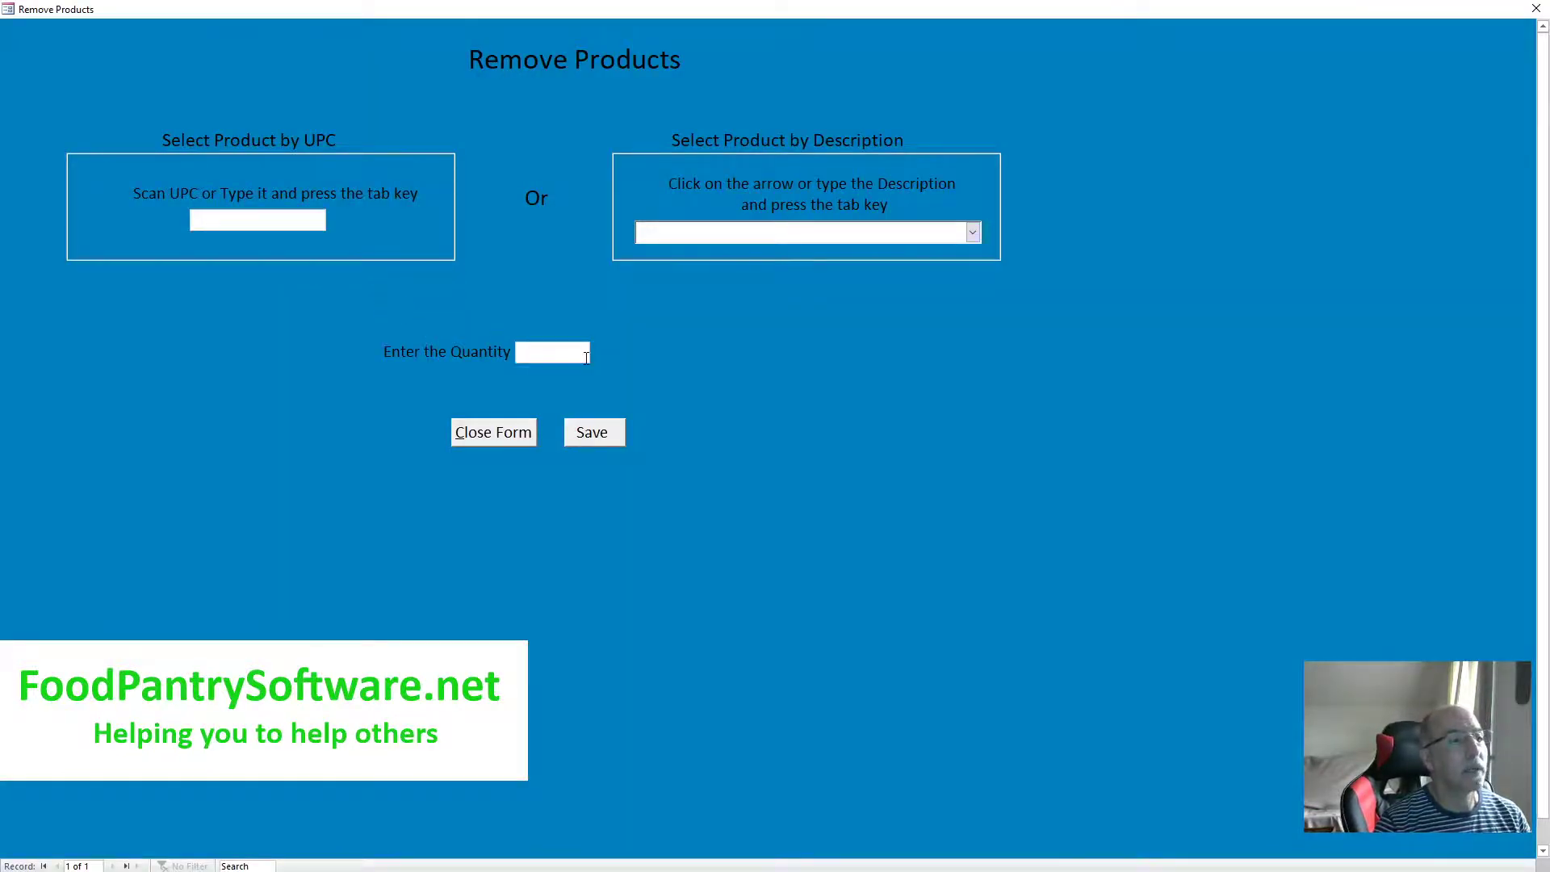
pyautogui.click(974, 234)
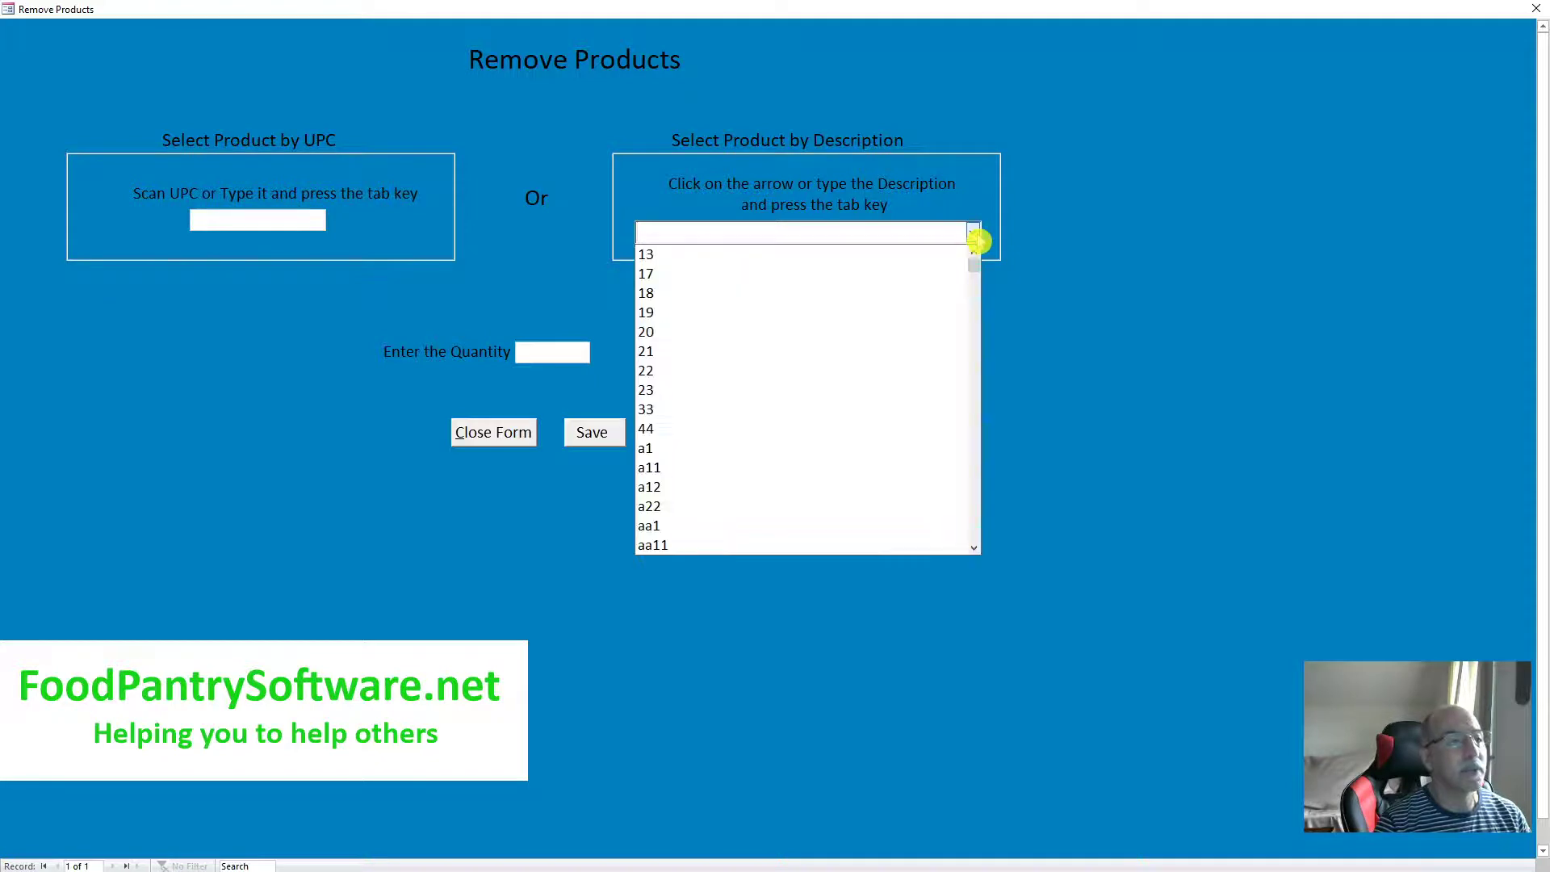
pyautogui.click(1108, 275)
pyautogui.click(499, 434)
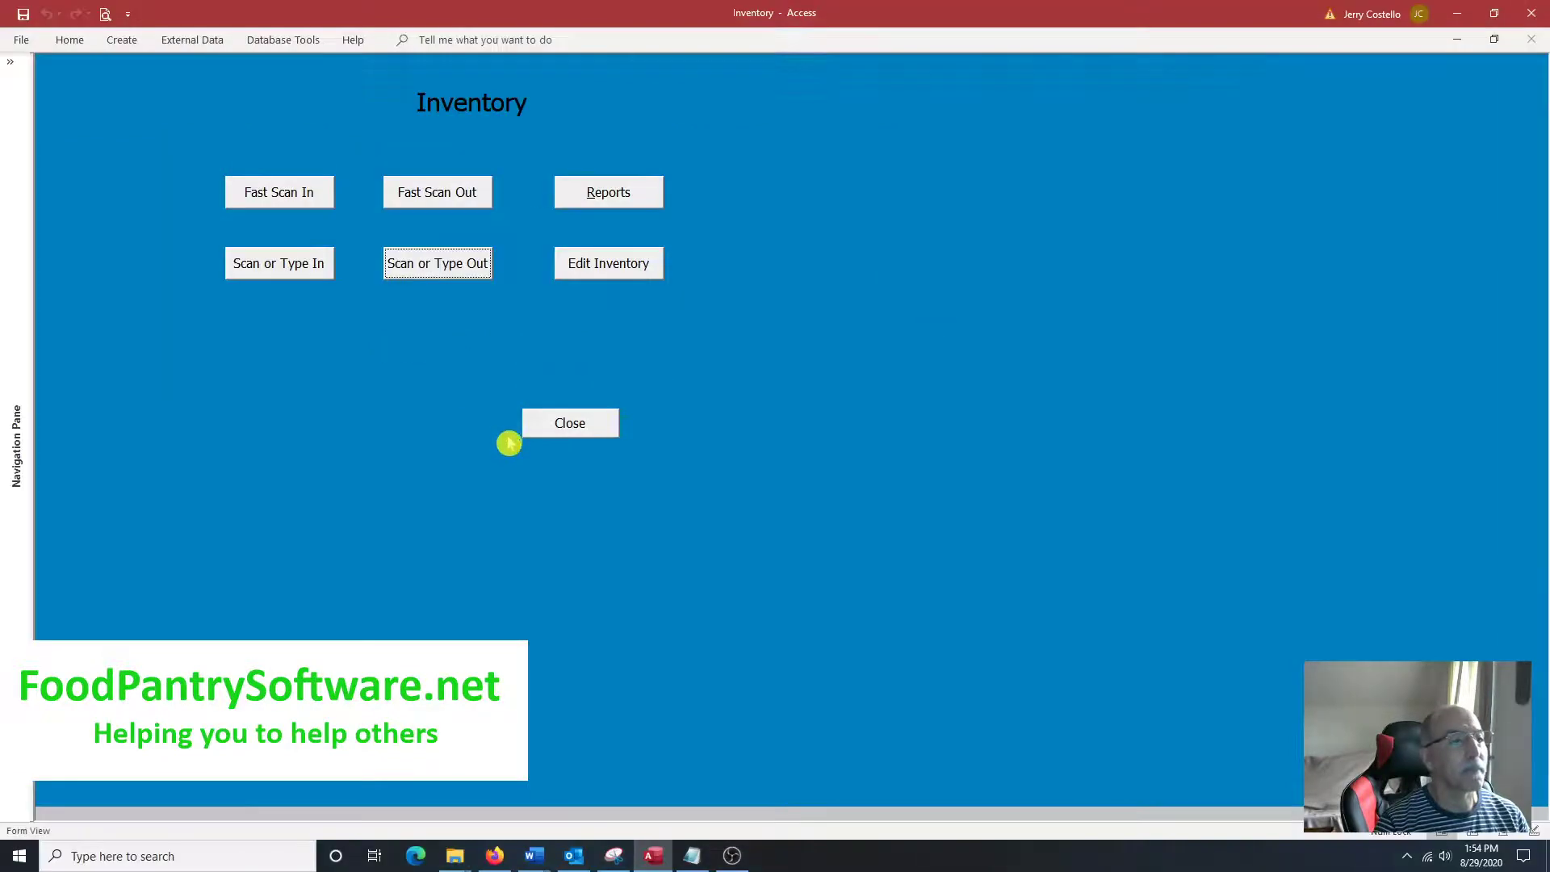
# Step: Set the inventory report period from 7/29/2020 to 8/29/2020
pyautogui.click(605, 202)
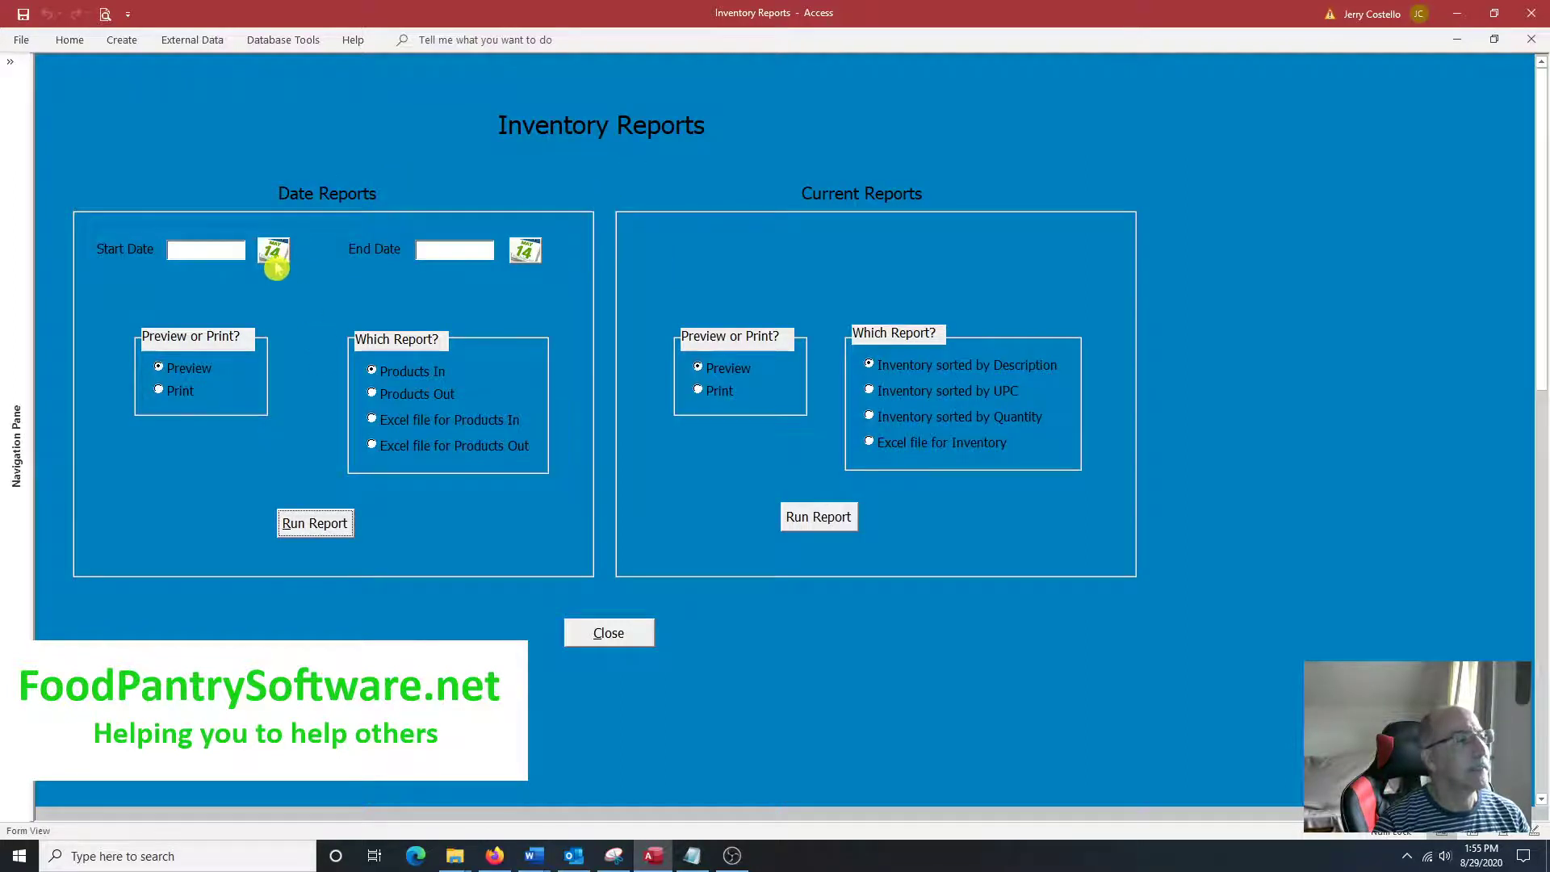
pyautogui.click(274, 251)
pyautogui.click(697, 287)
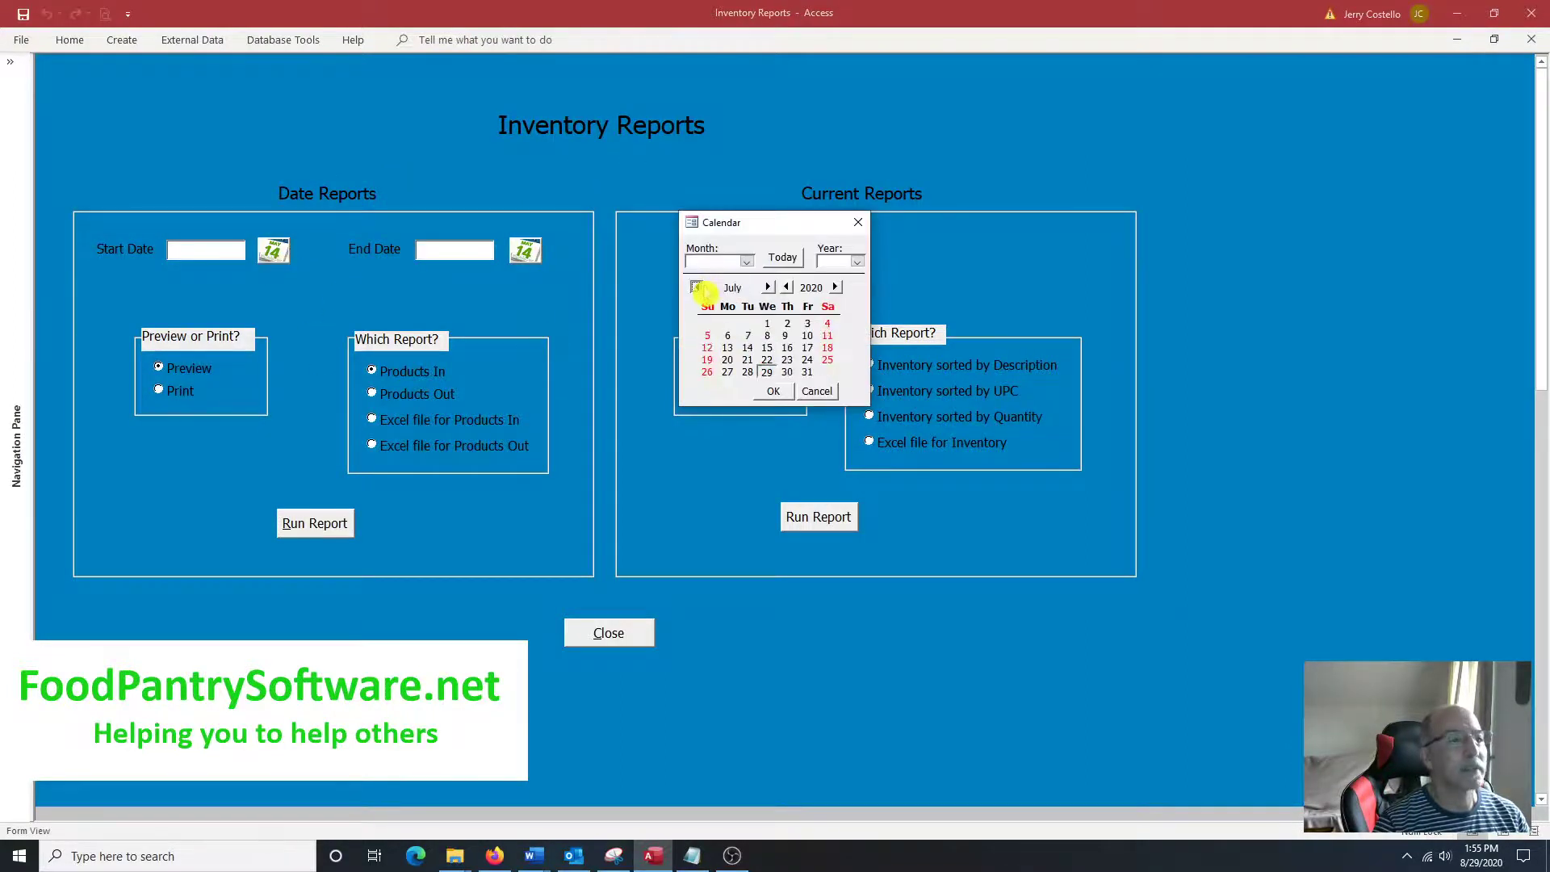
pyautogui.click(774, 393)
pyautogui.click(526, 251)
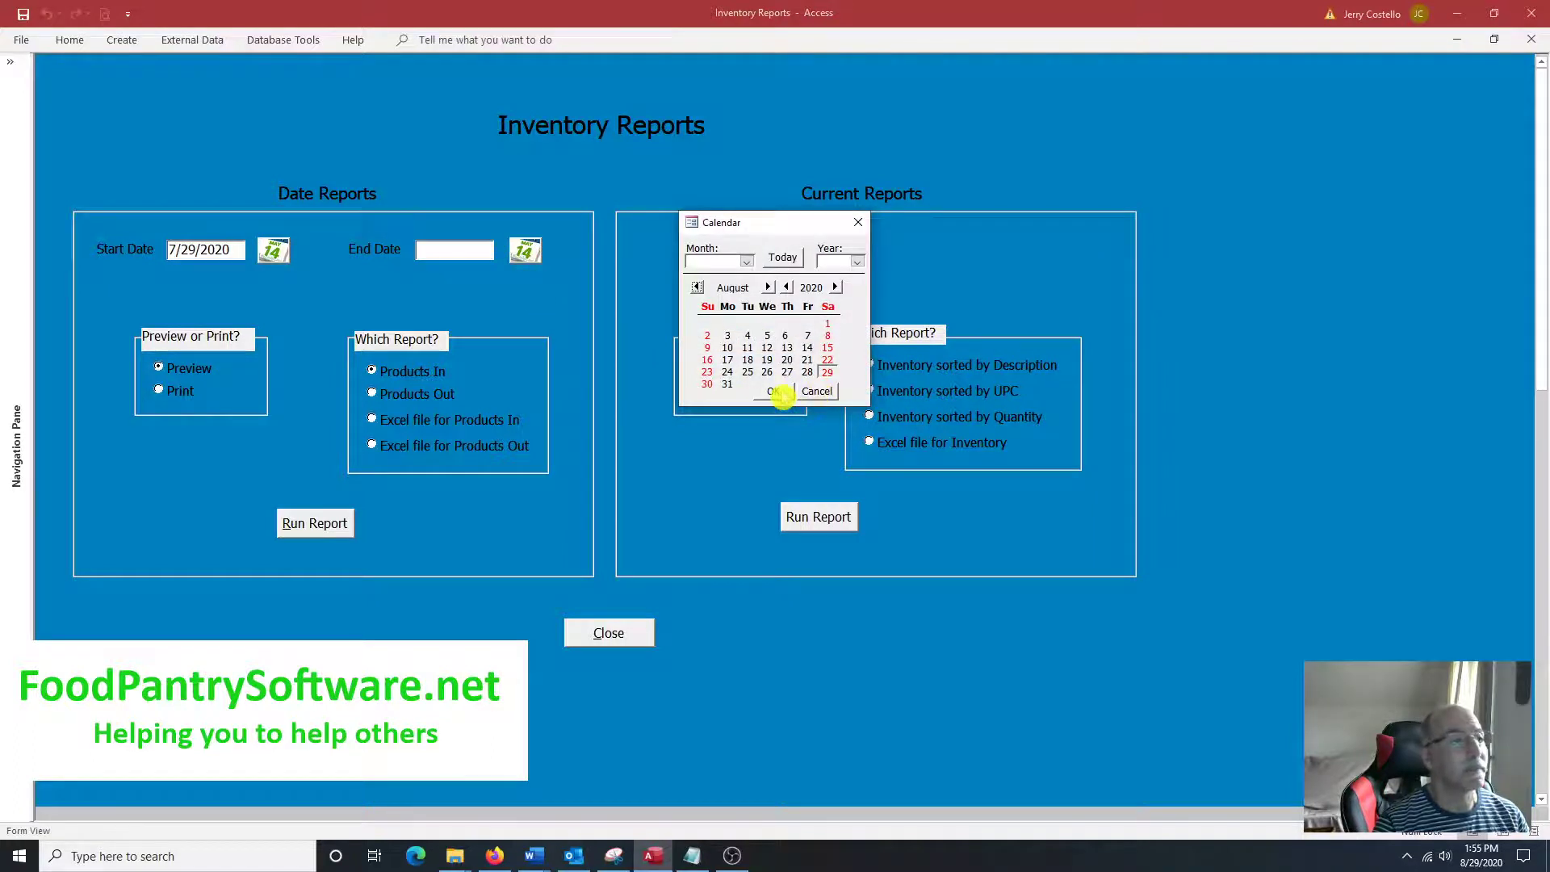
pyautogui.click(775, 393)
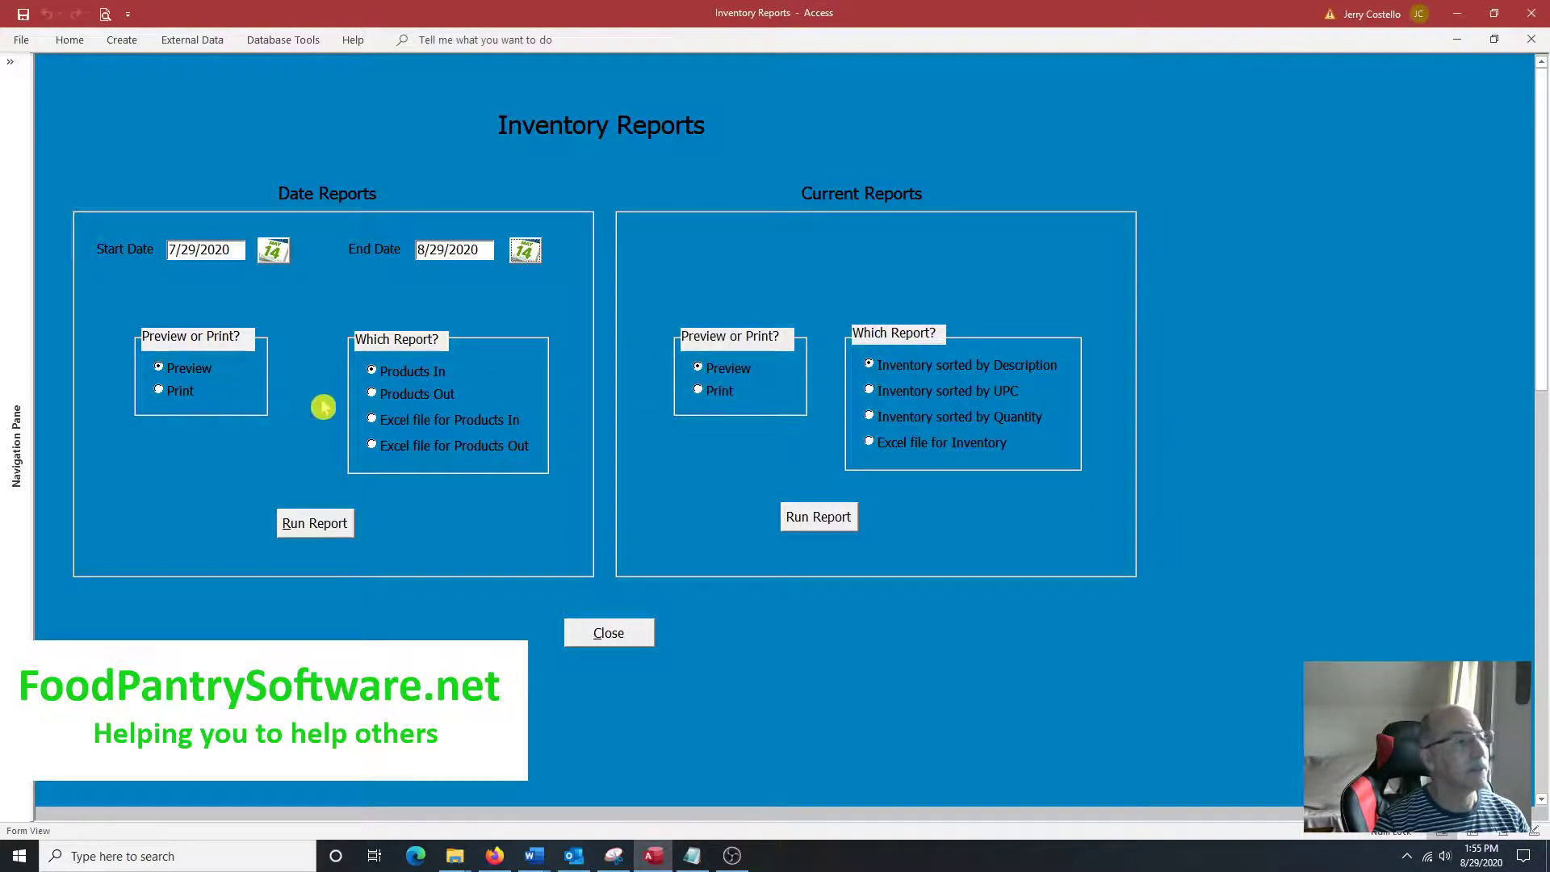
# Step: Preview the Products In report, then the Products Out report, for that period
pyautogui.click(337, 533)
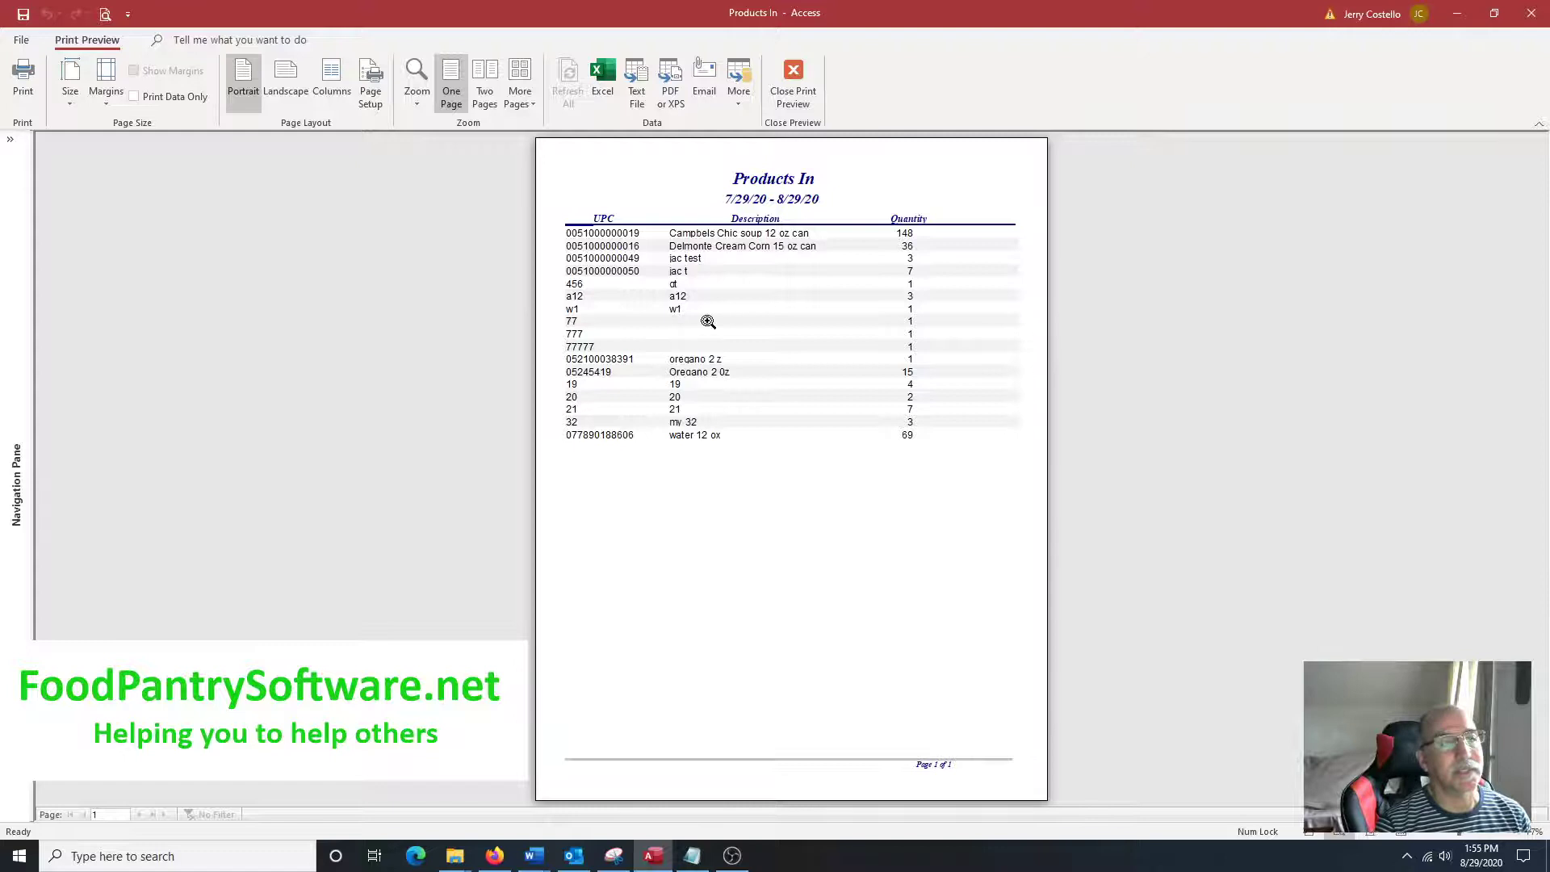
pyautogui.click(791, 84)
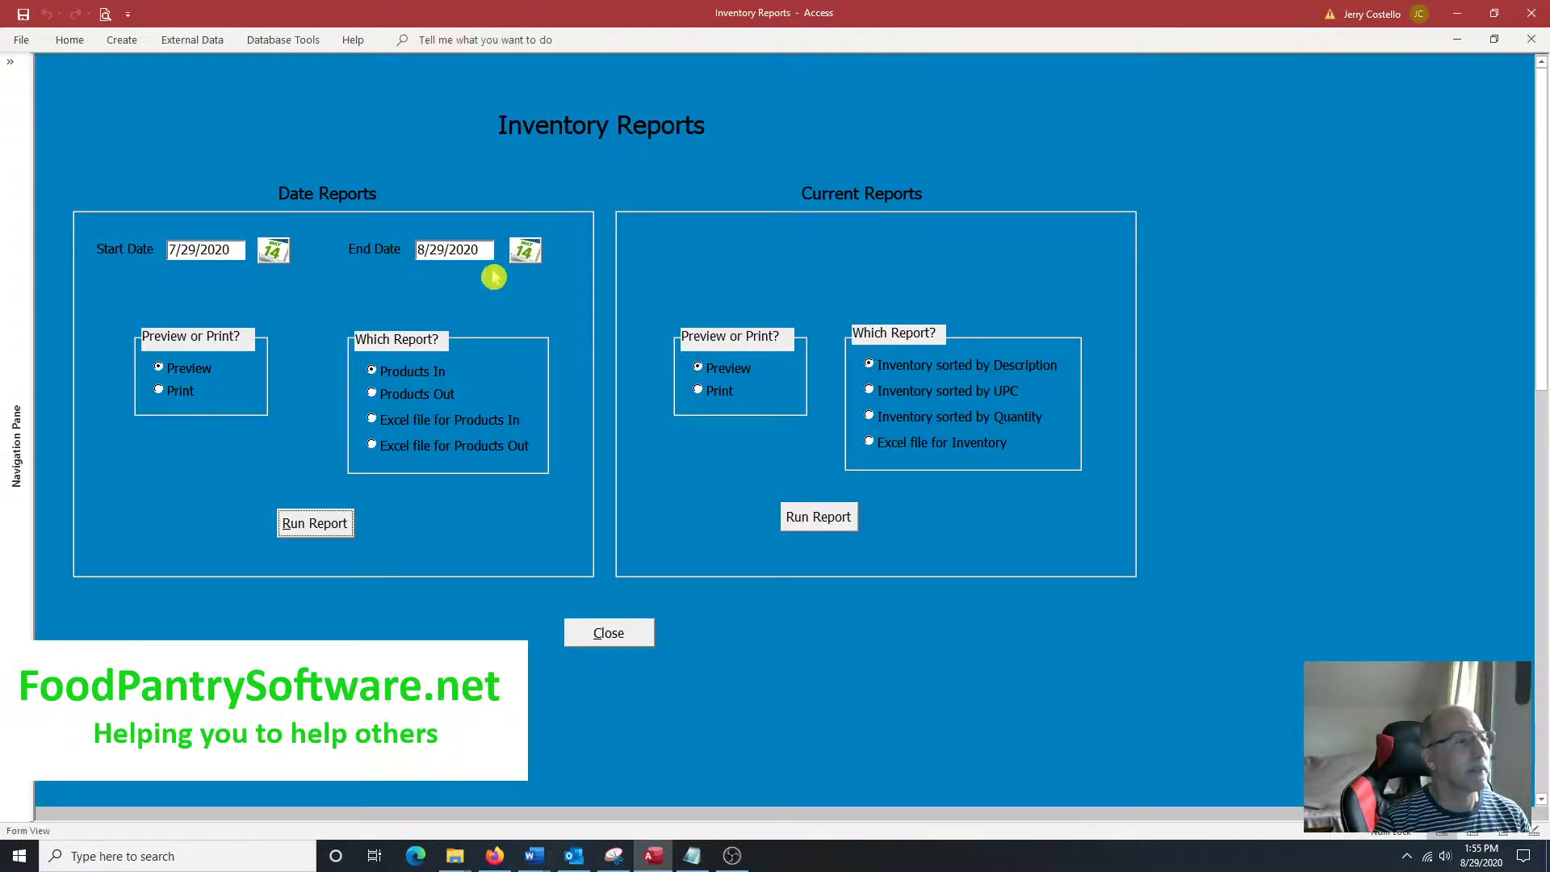
pyautogui.click(376, 394)
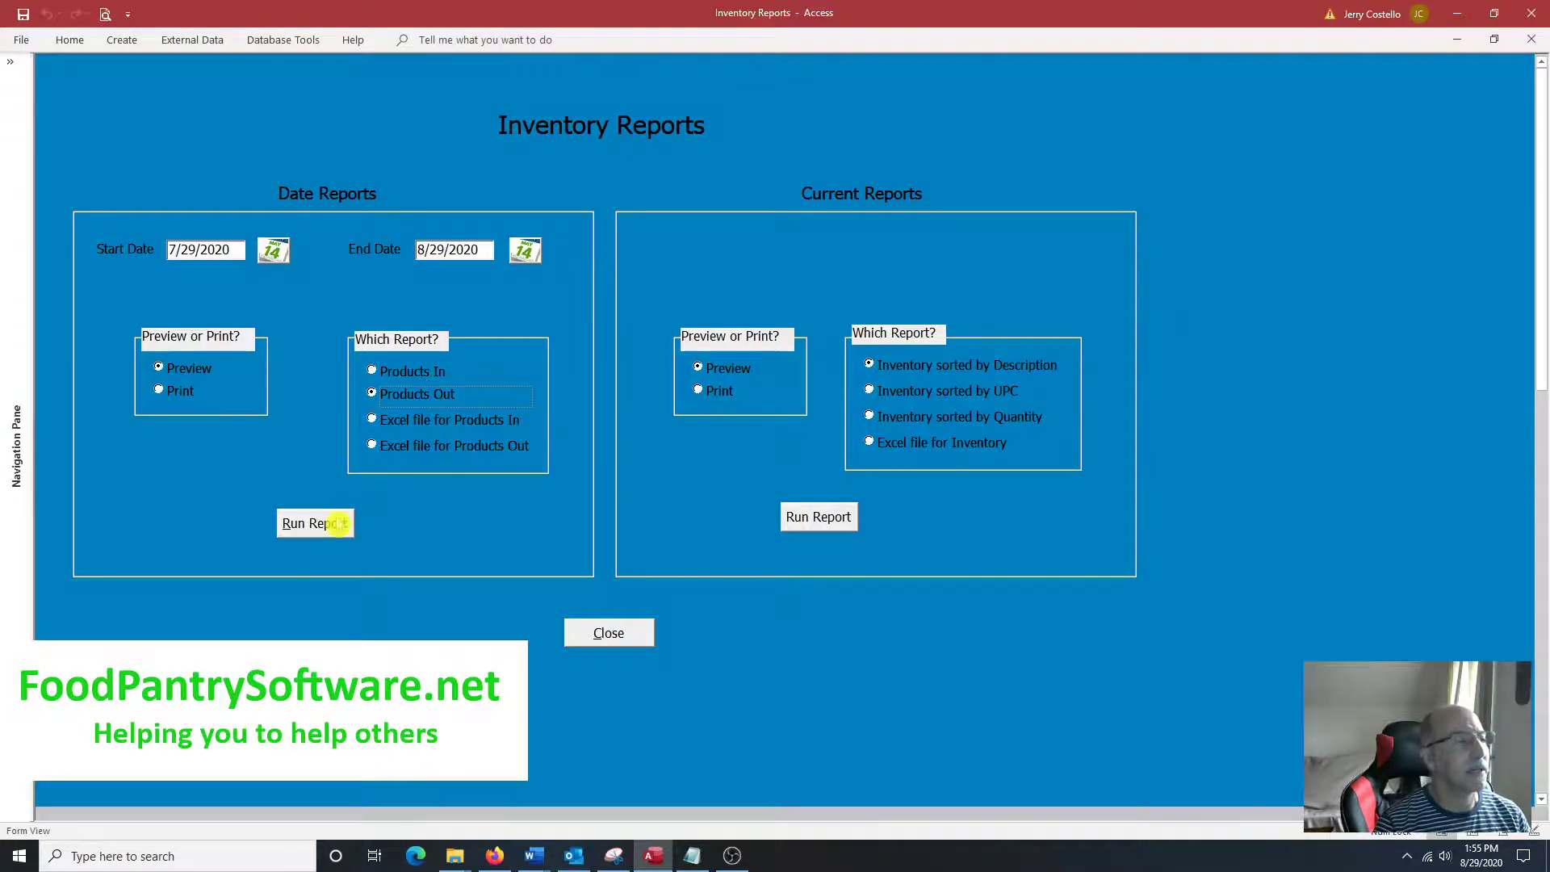
pyautogui.click(338, 523)
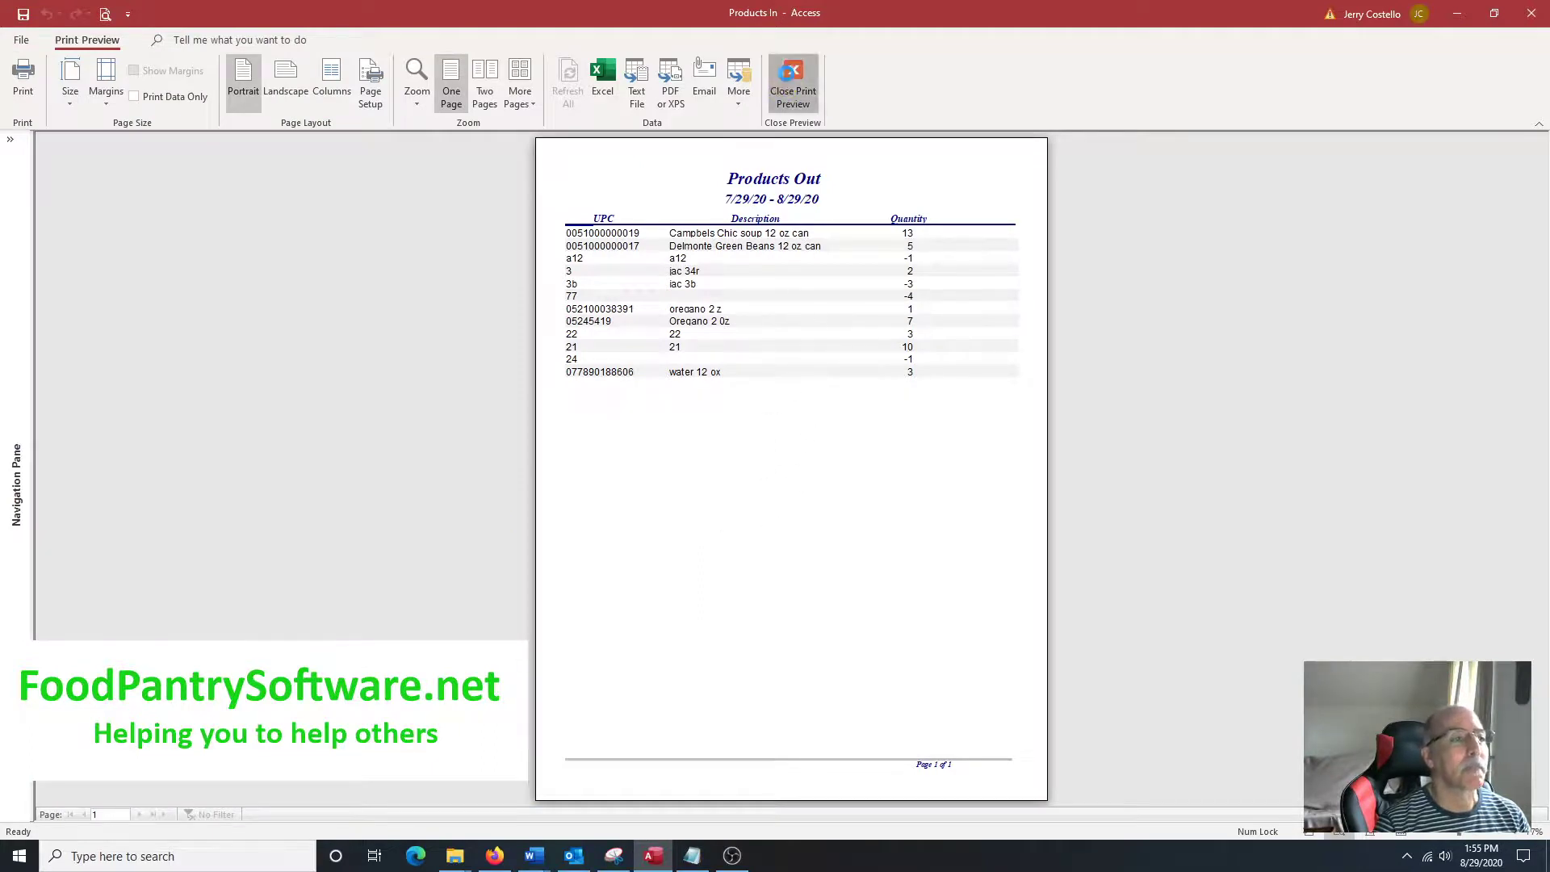
pyautogui.click(793, 81)
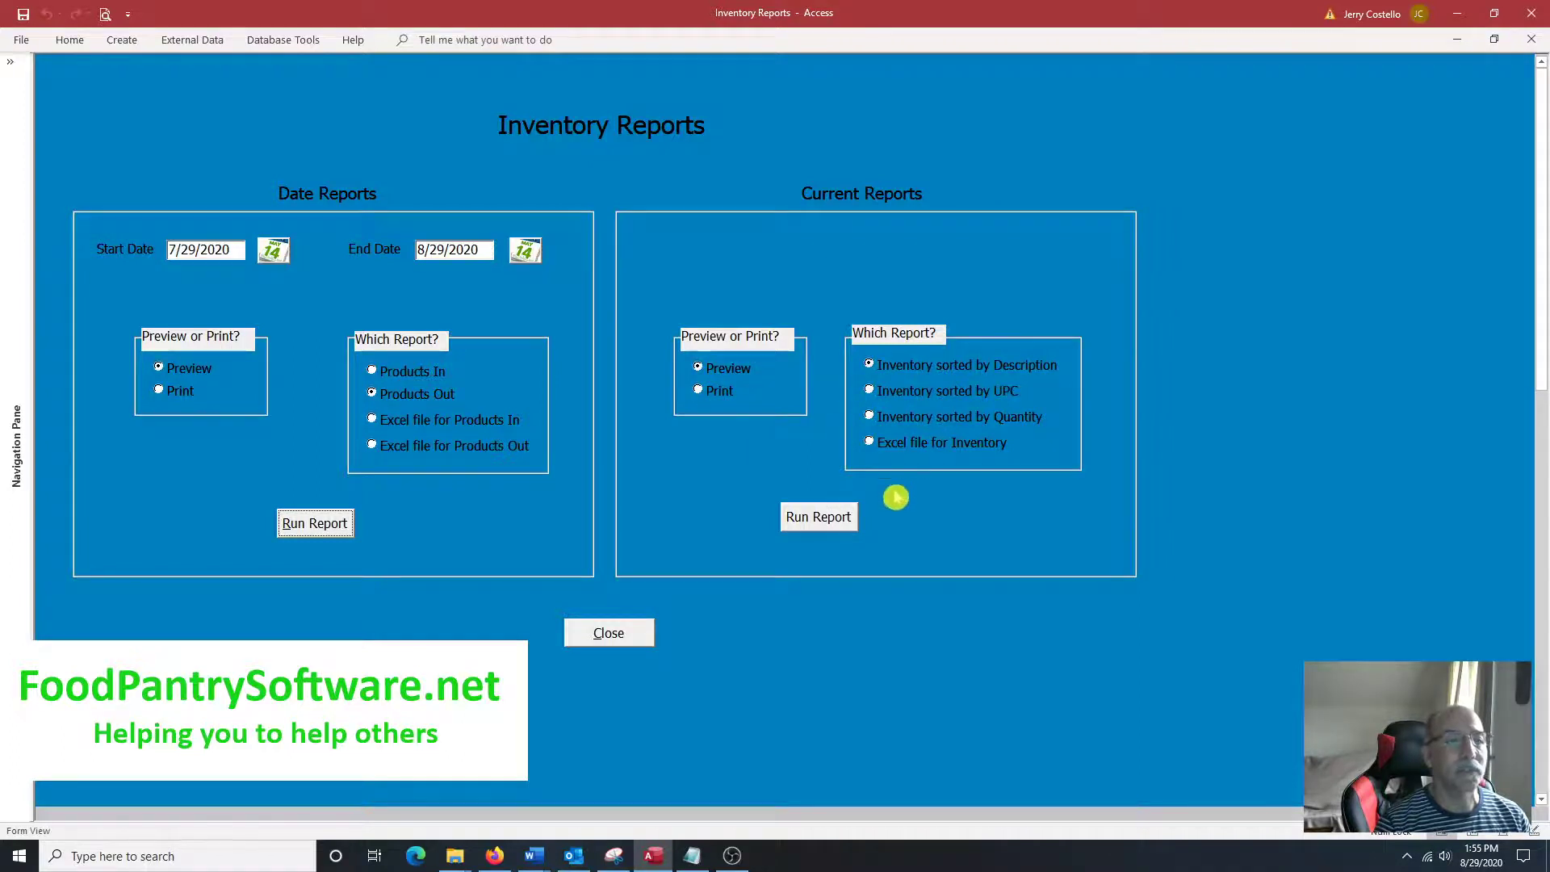
# Step: Preview the inventory reports sorted by Description, by UPC, and by Quantity in turn
pyautogui.click(839, 518)
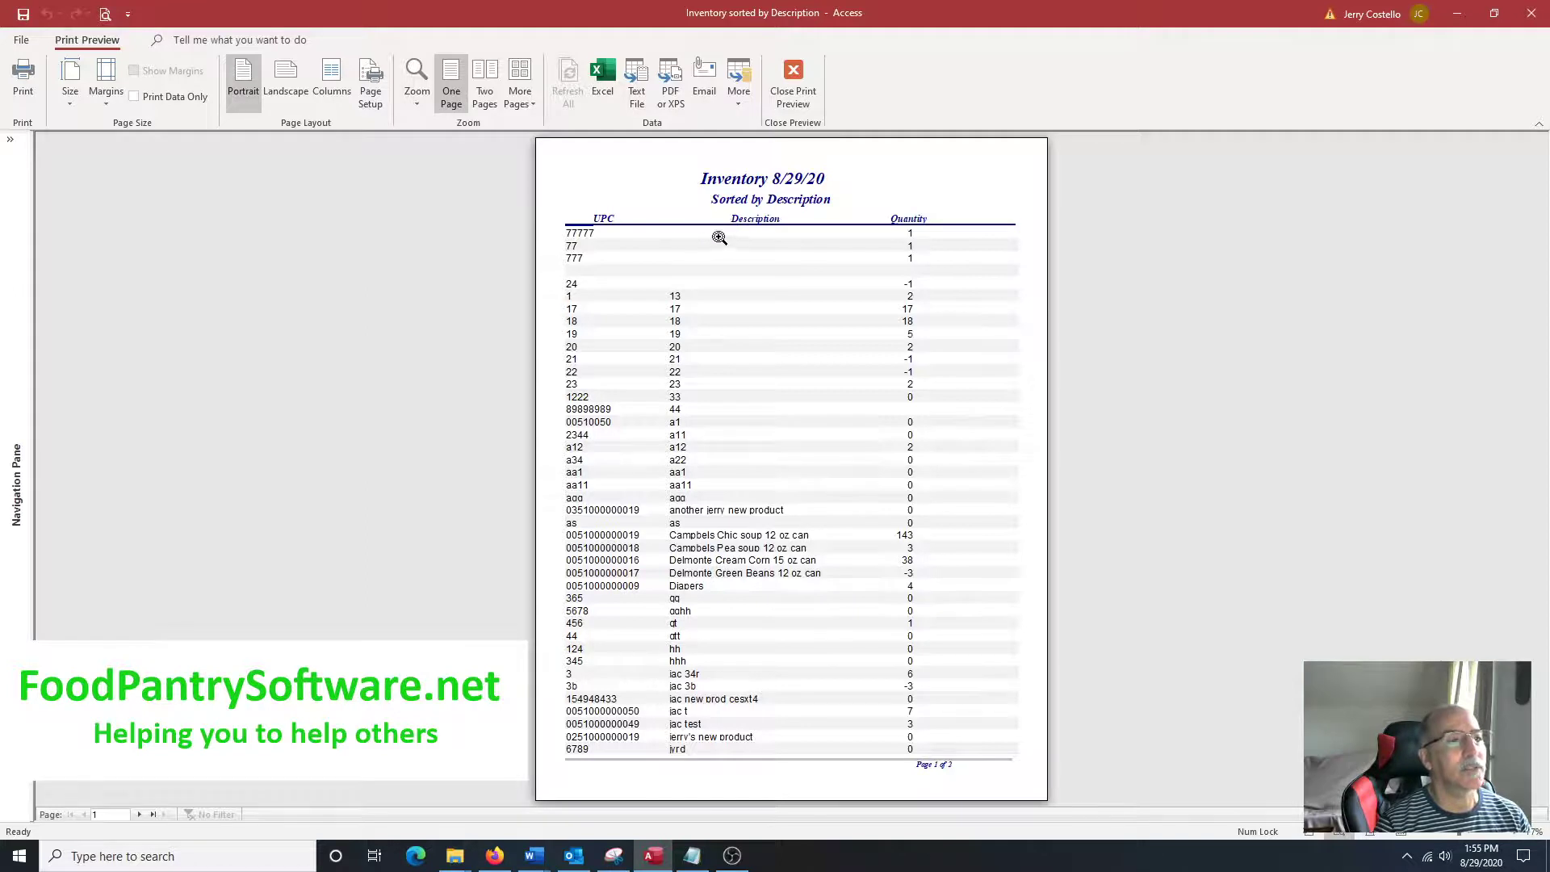
pyautogui.click(143, 816)
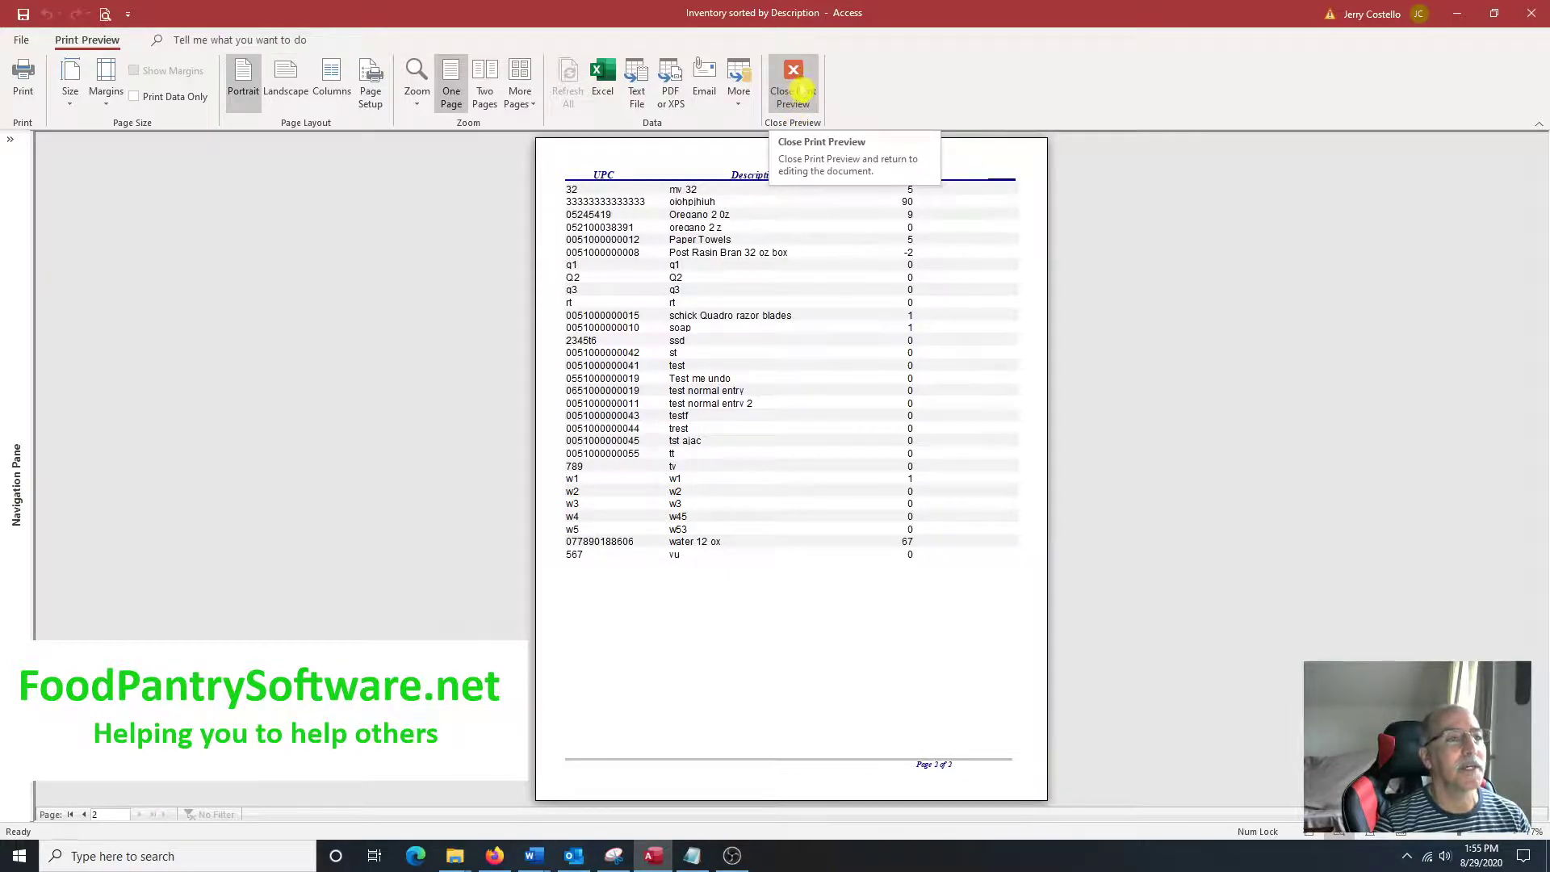
pyautogui.click(795, 81)
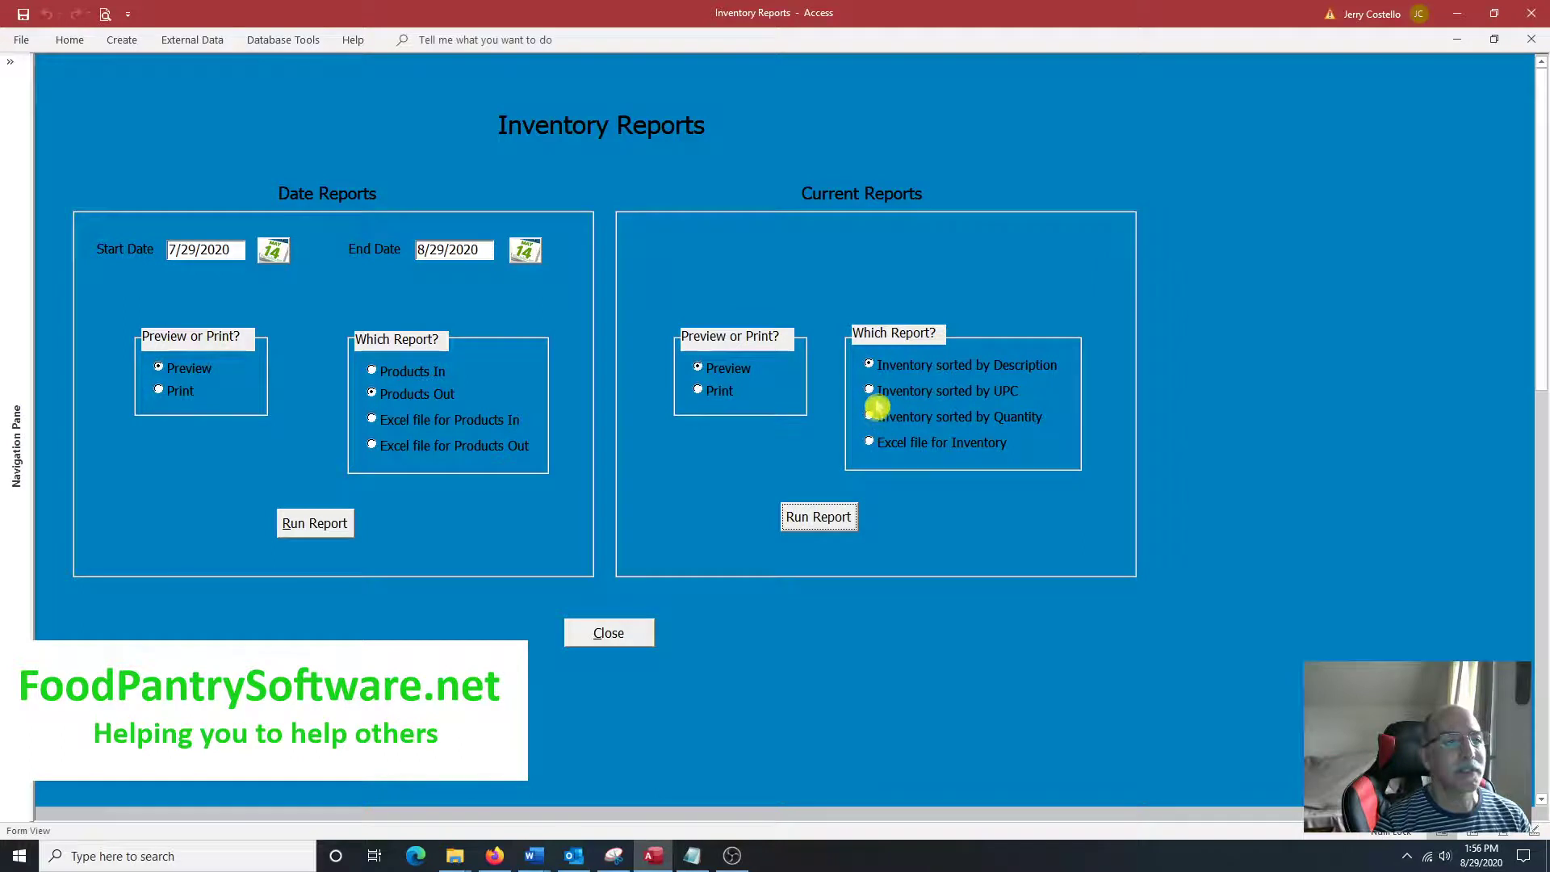
pyautogui.click(872, 391)
pyautogui.click(831, 531)
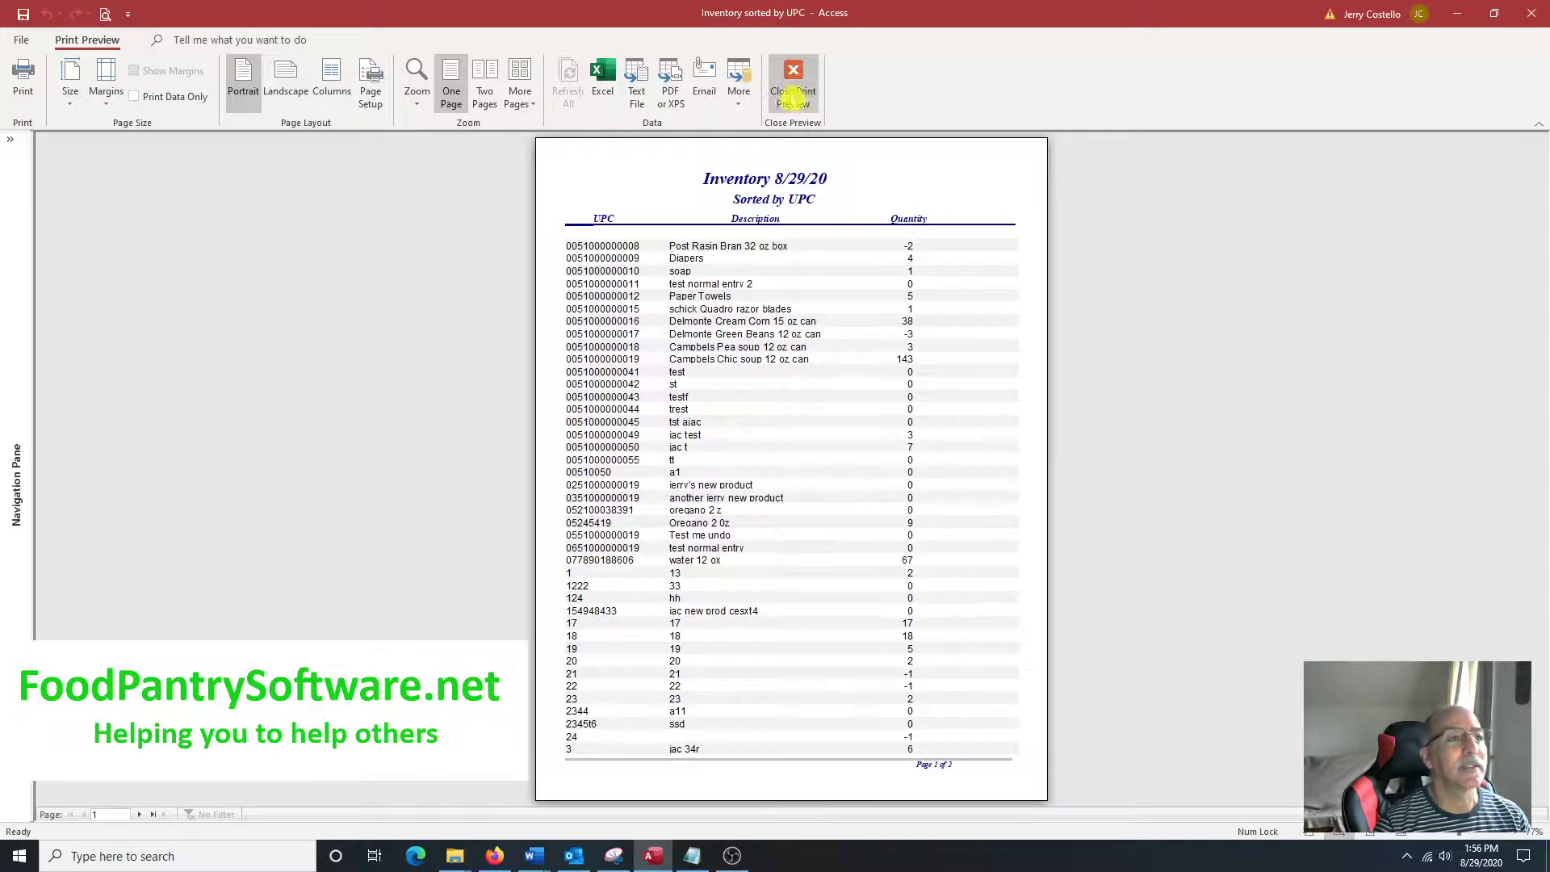
pyautogui.click(795, 85)
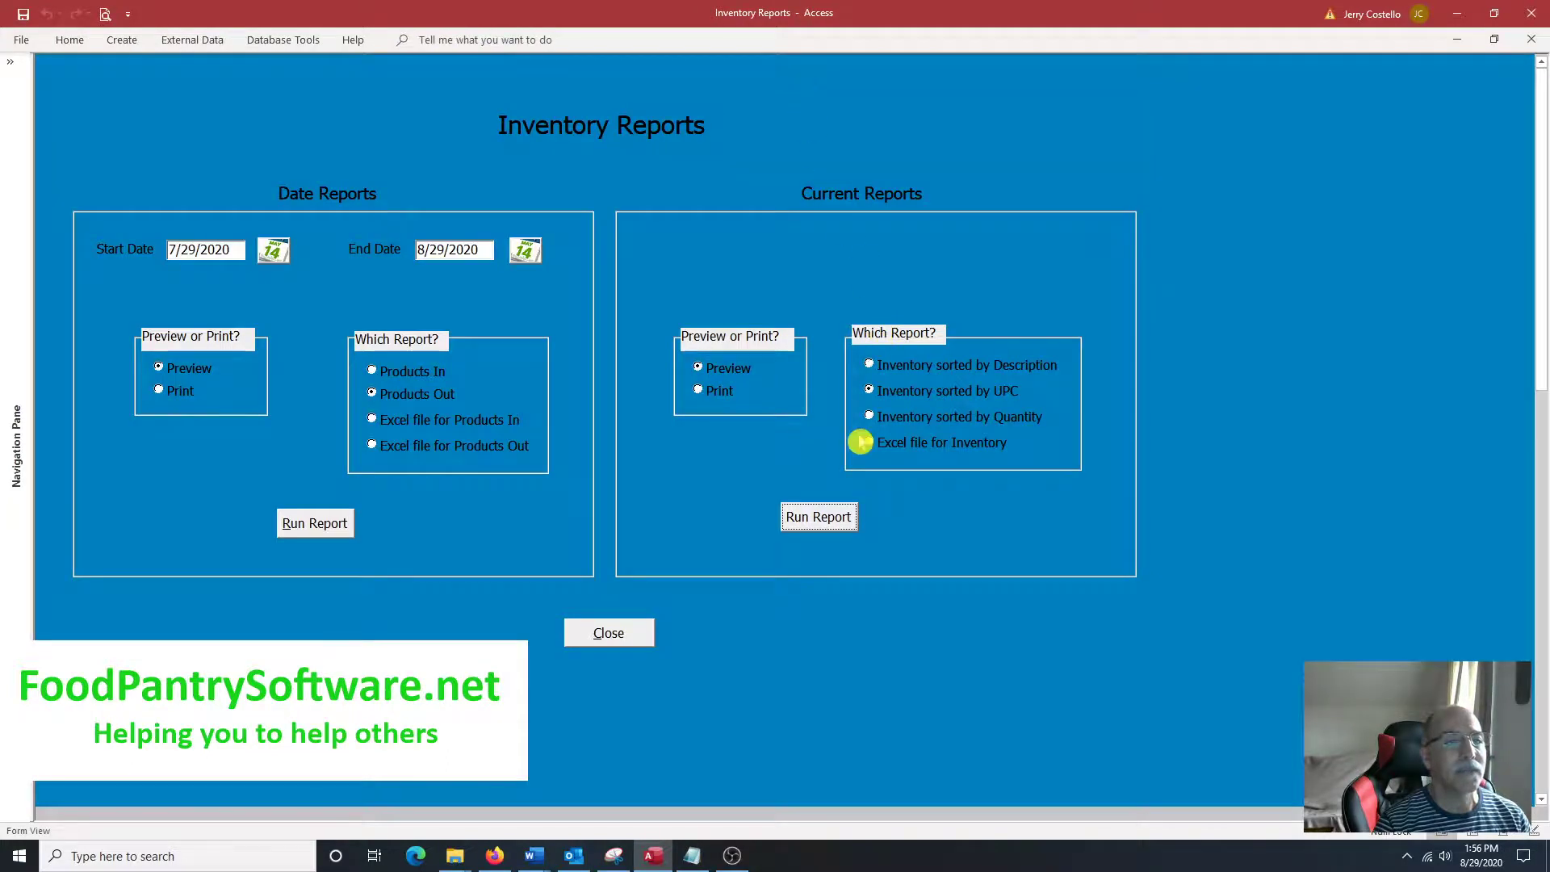
pyautogui.click(872, 419)
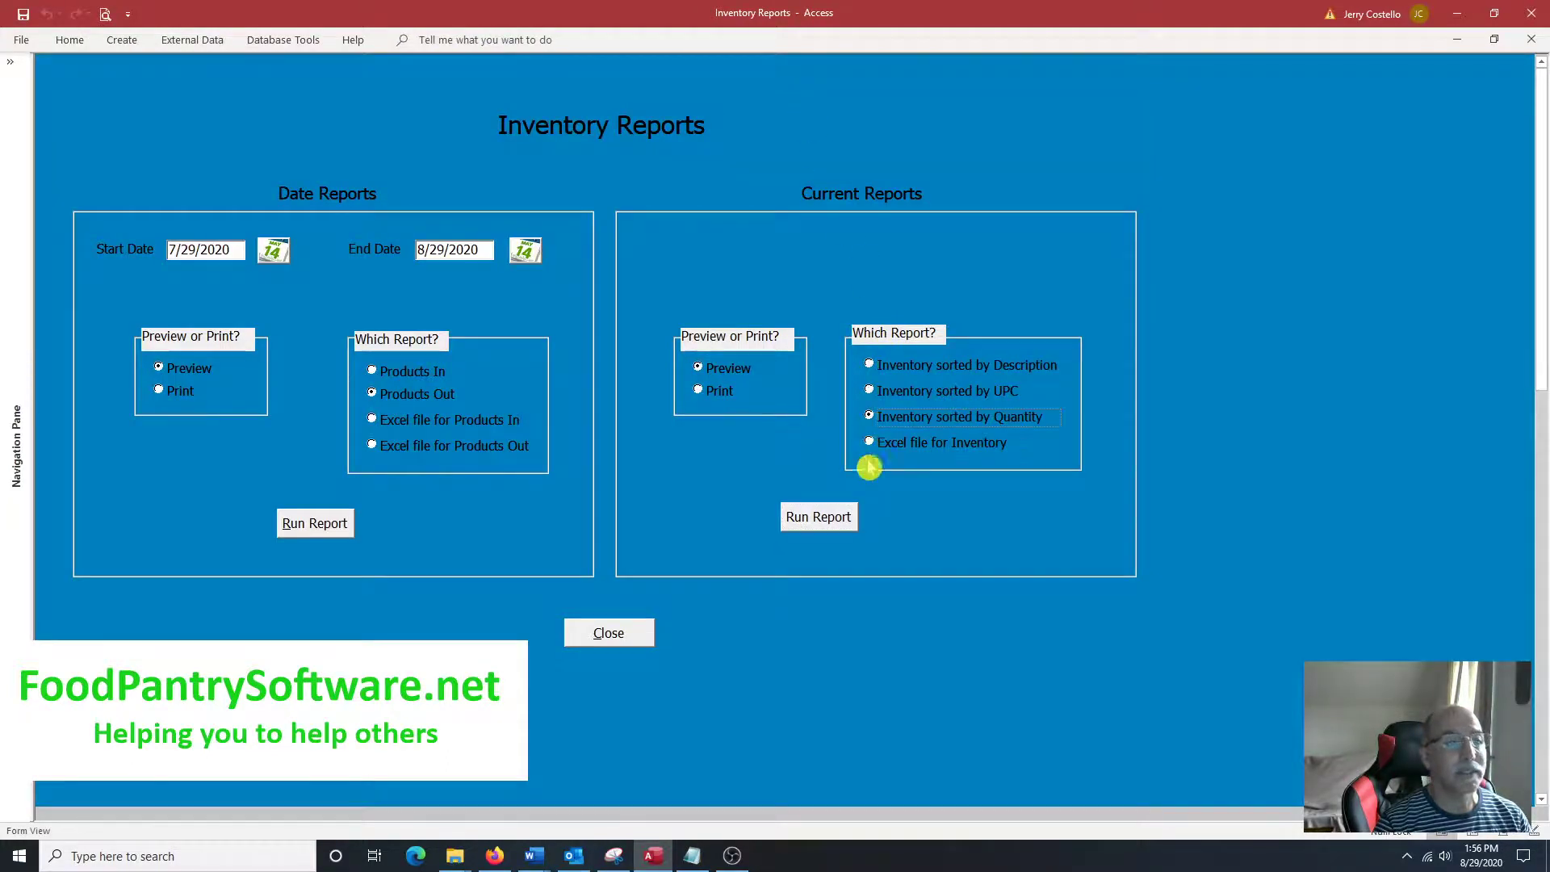
pyautogui.click(832, 519)
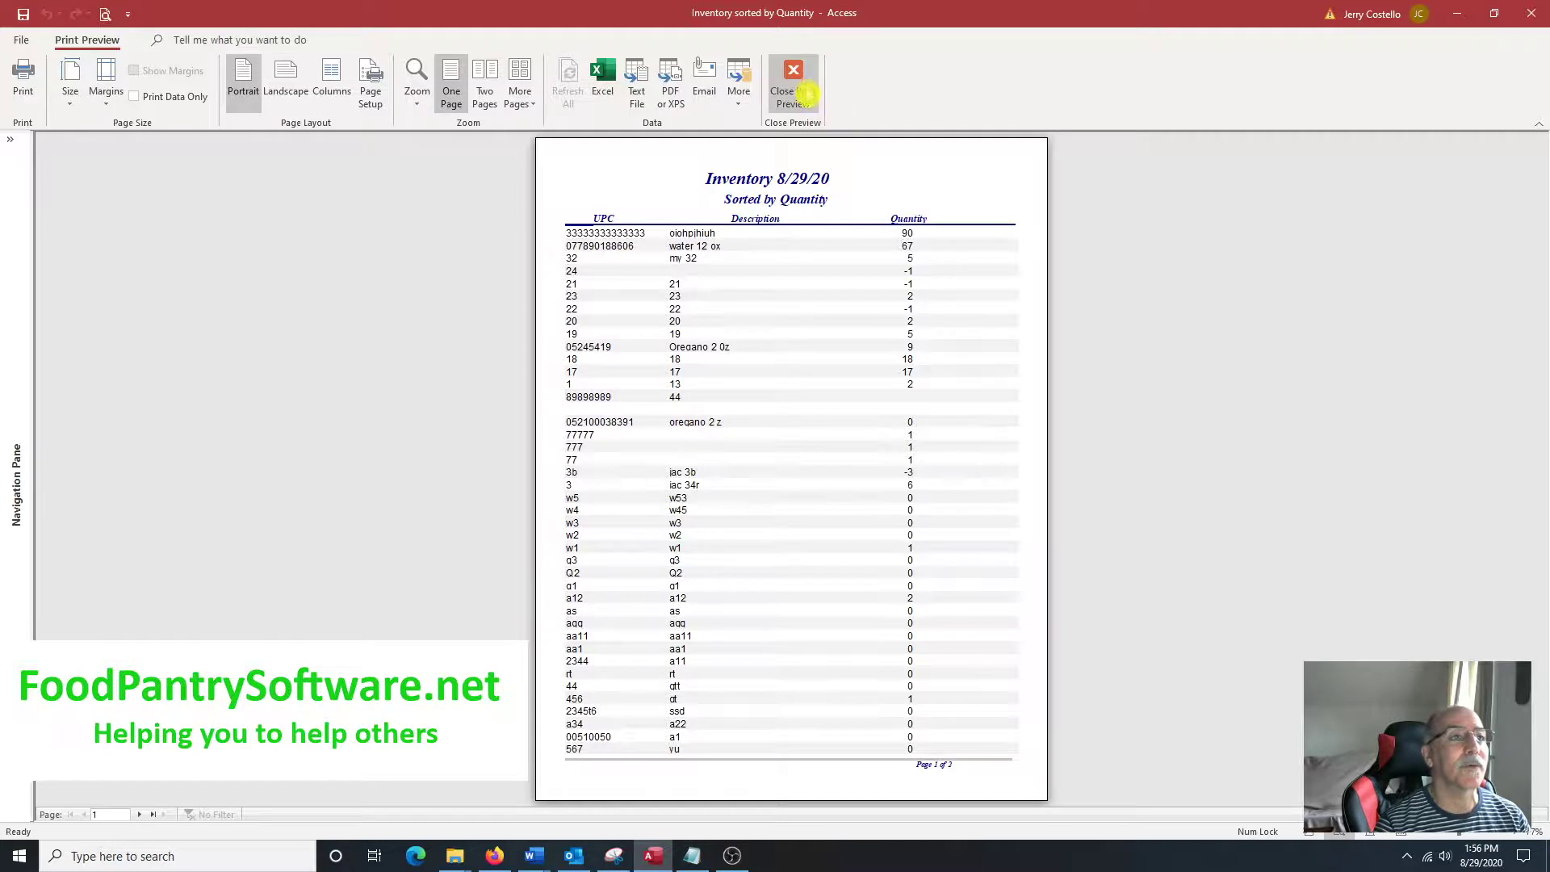
pyautogui.click(799, 83)
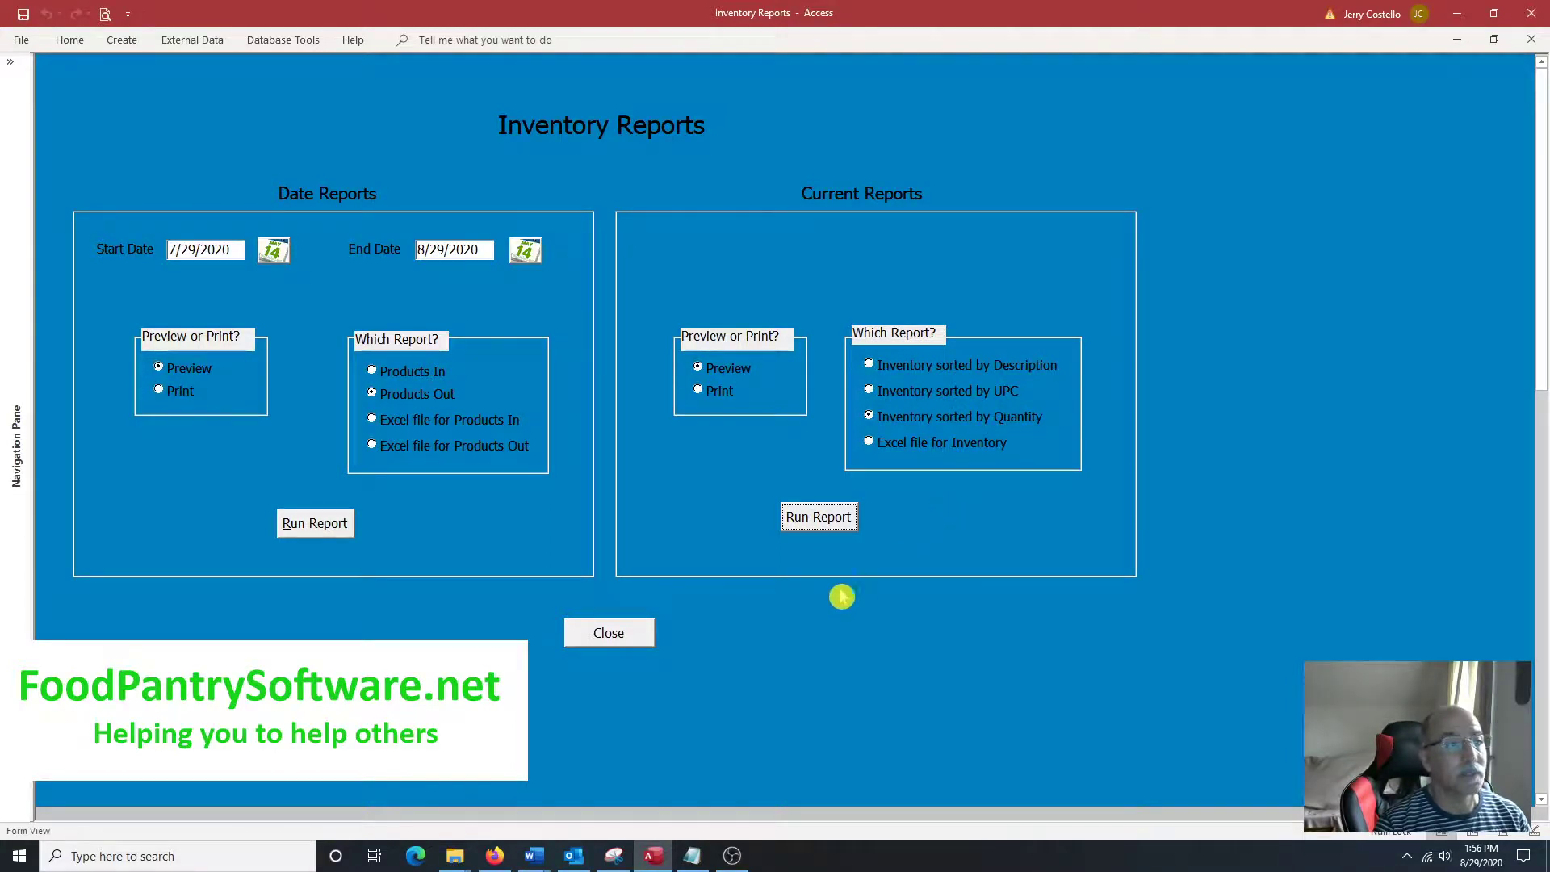
# Step: Open Edit Inventory and sort by UPC, Description, Quantity and Memo both ways, ending UPC A to Z
pyautogui.click(609, 635)
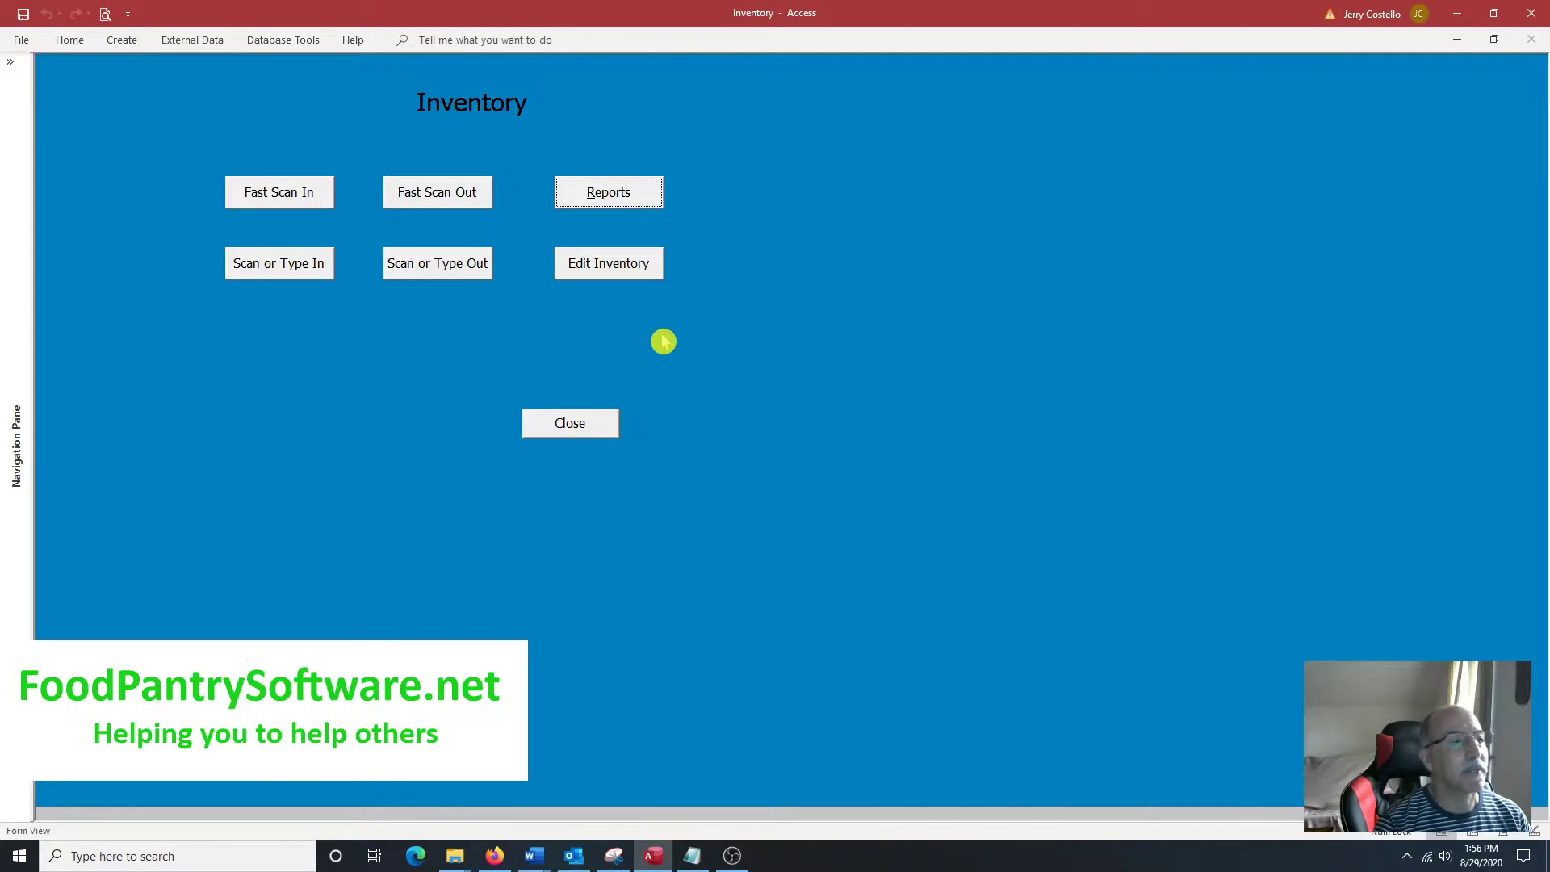
pyautogui.click(620, 266)
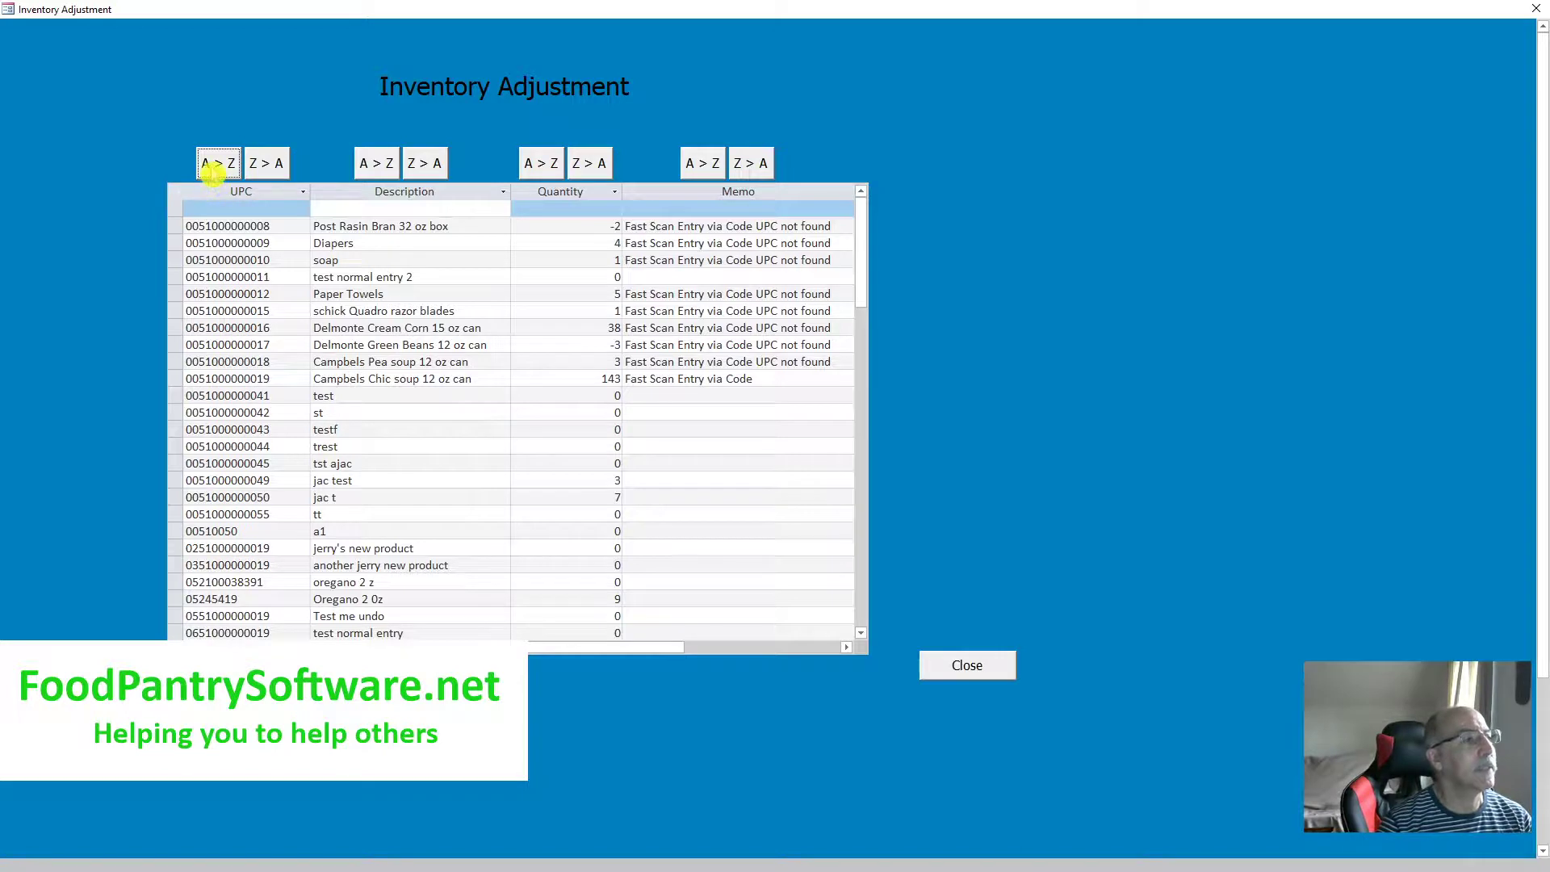
pyautogui.click(264, 165)
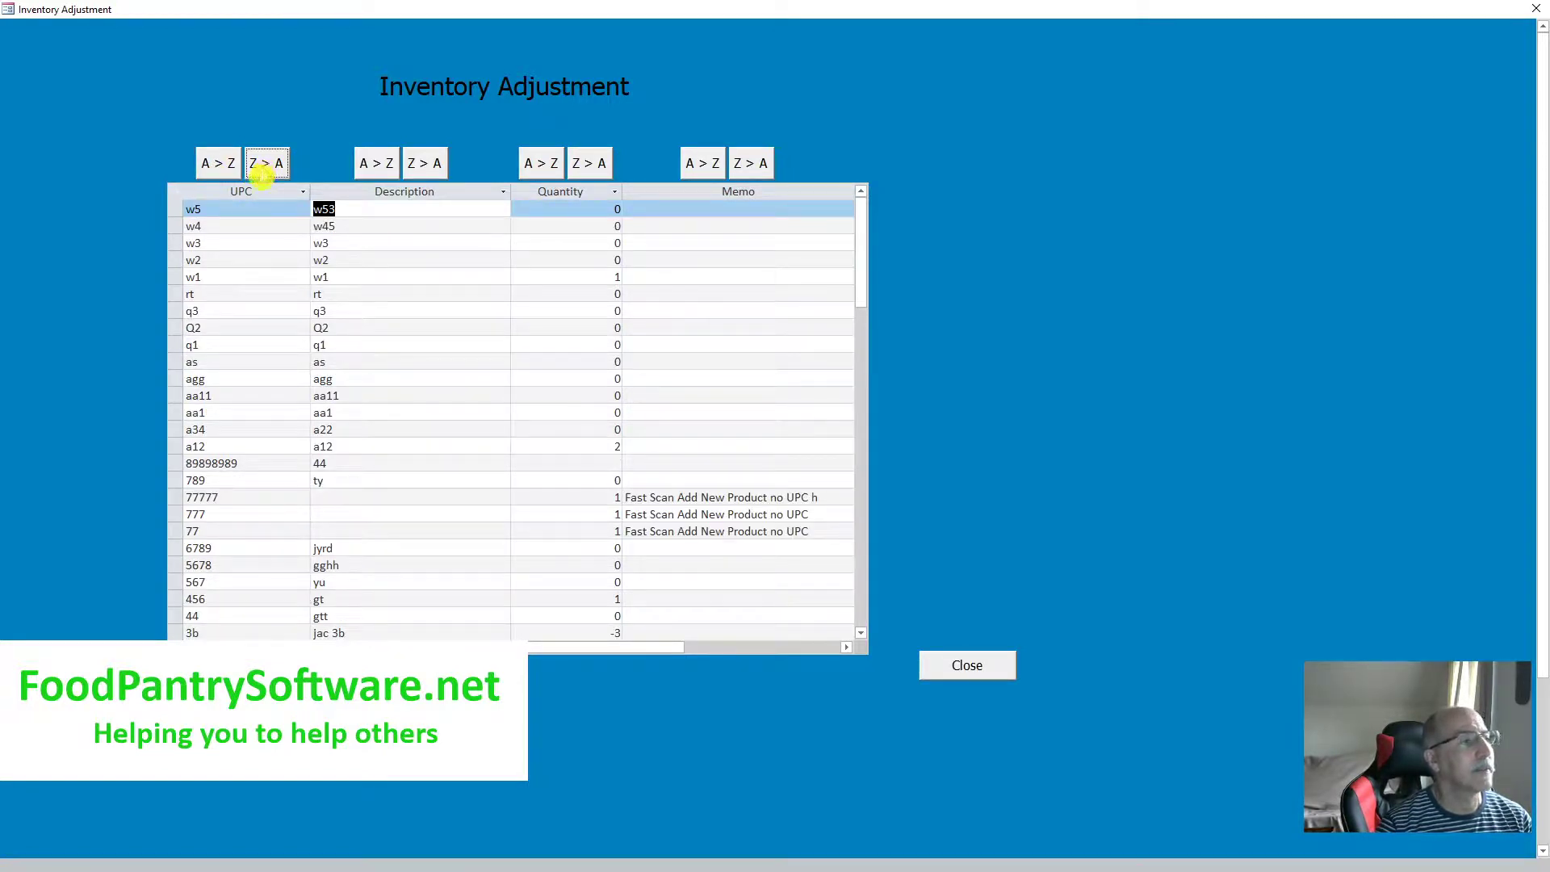
pyautogui.click(217, 176)
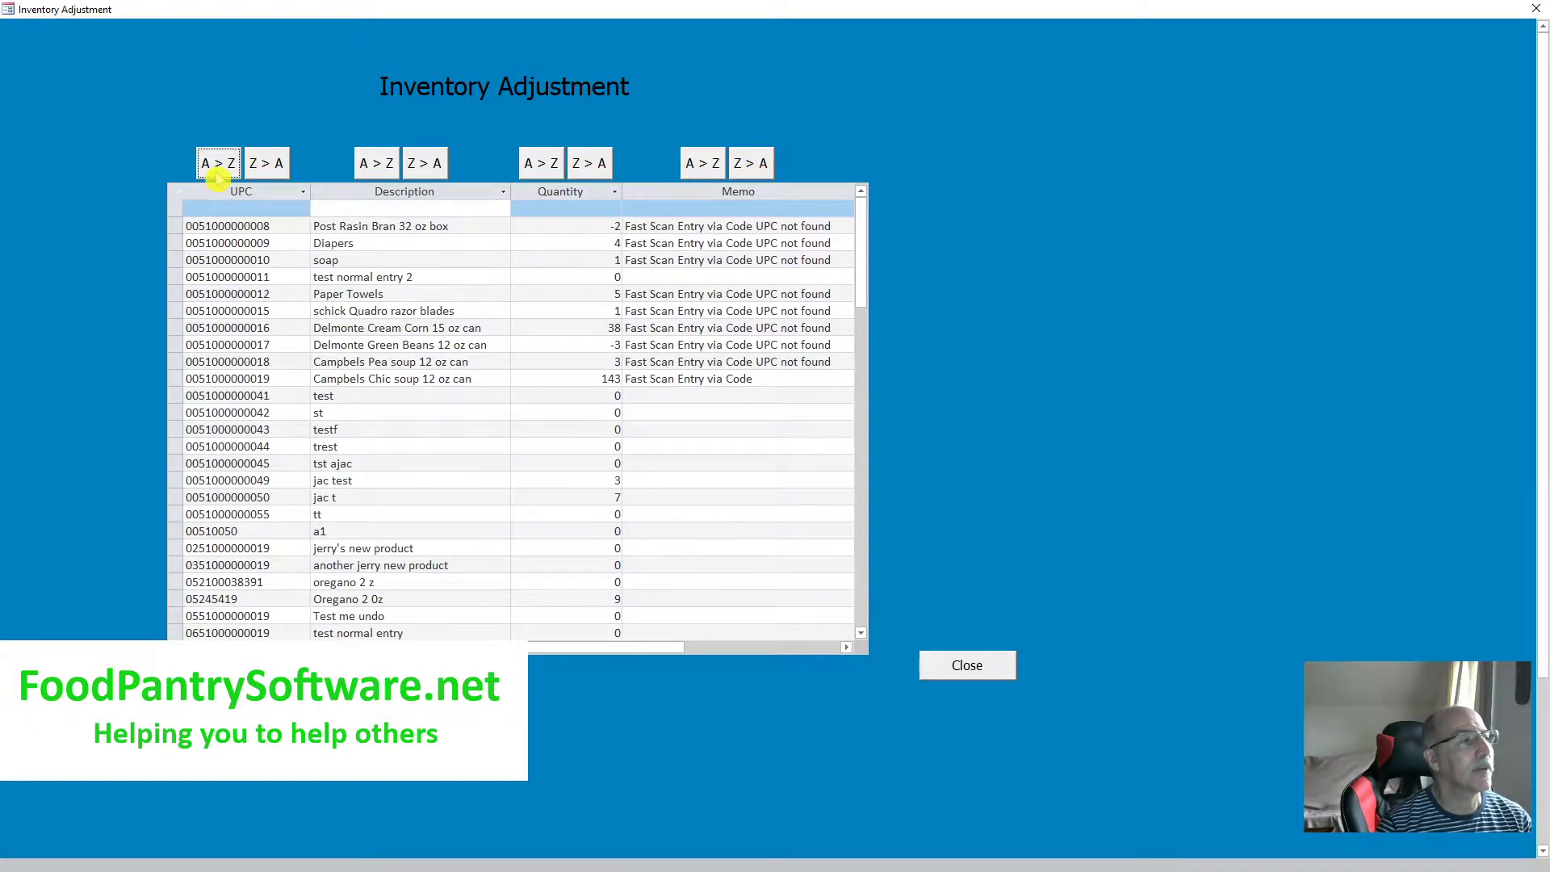
pyautogui.click(372, 165)
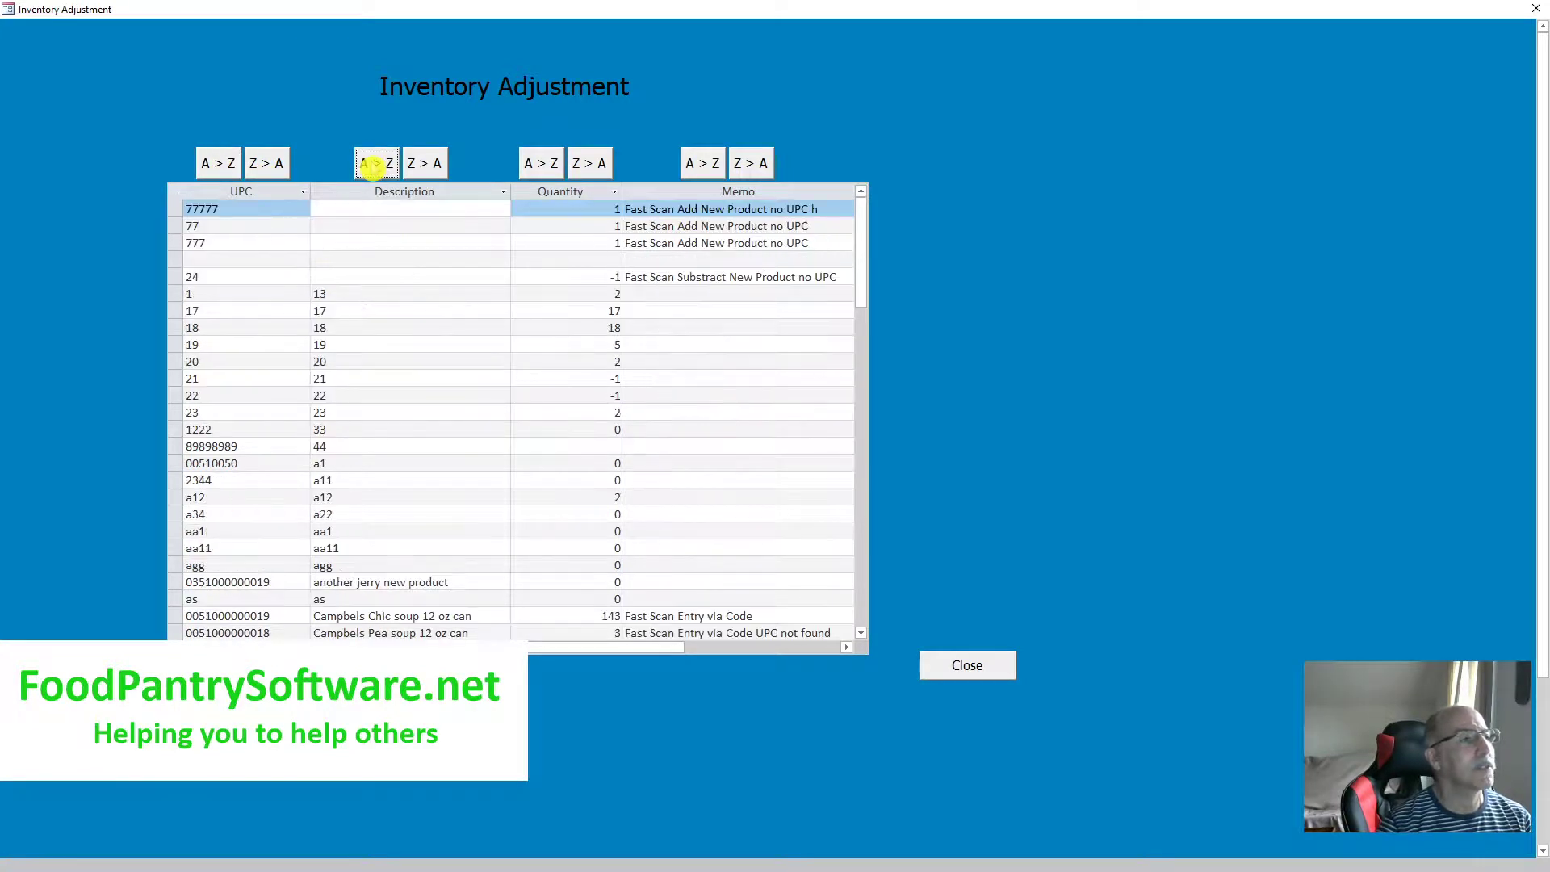
pyautogui.click(423, 167)
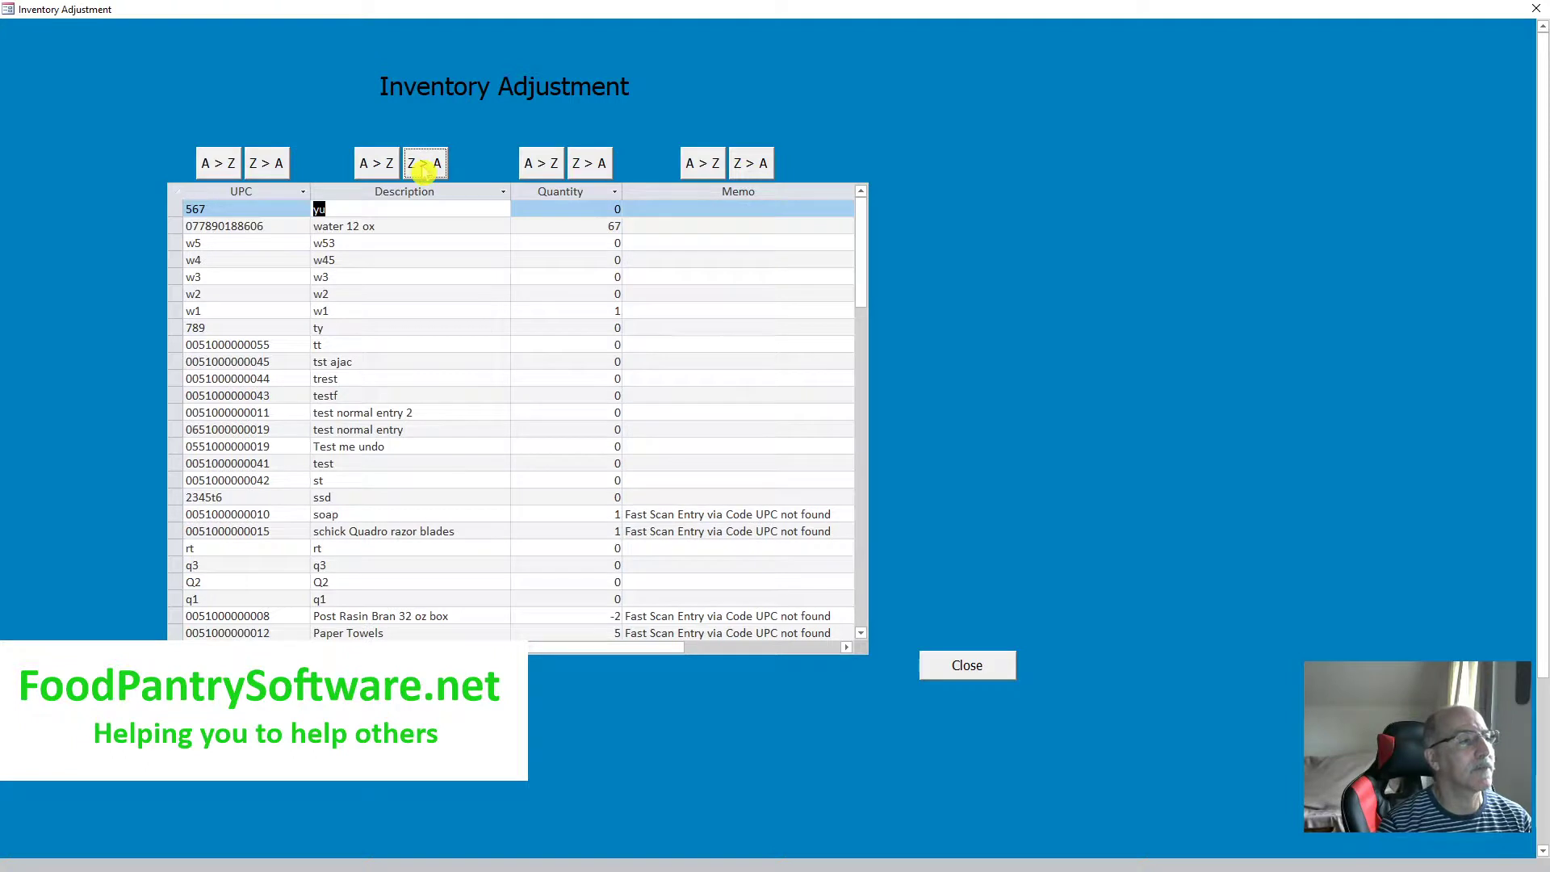
pyautogui.click(540, 166)
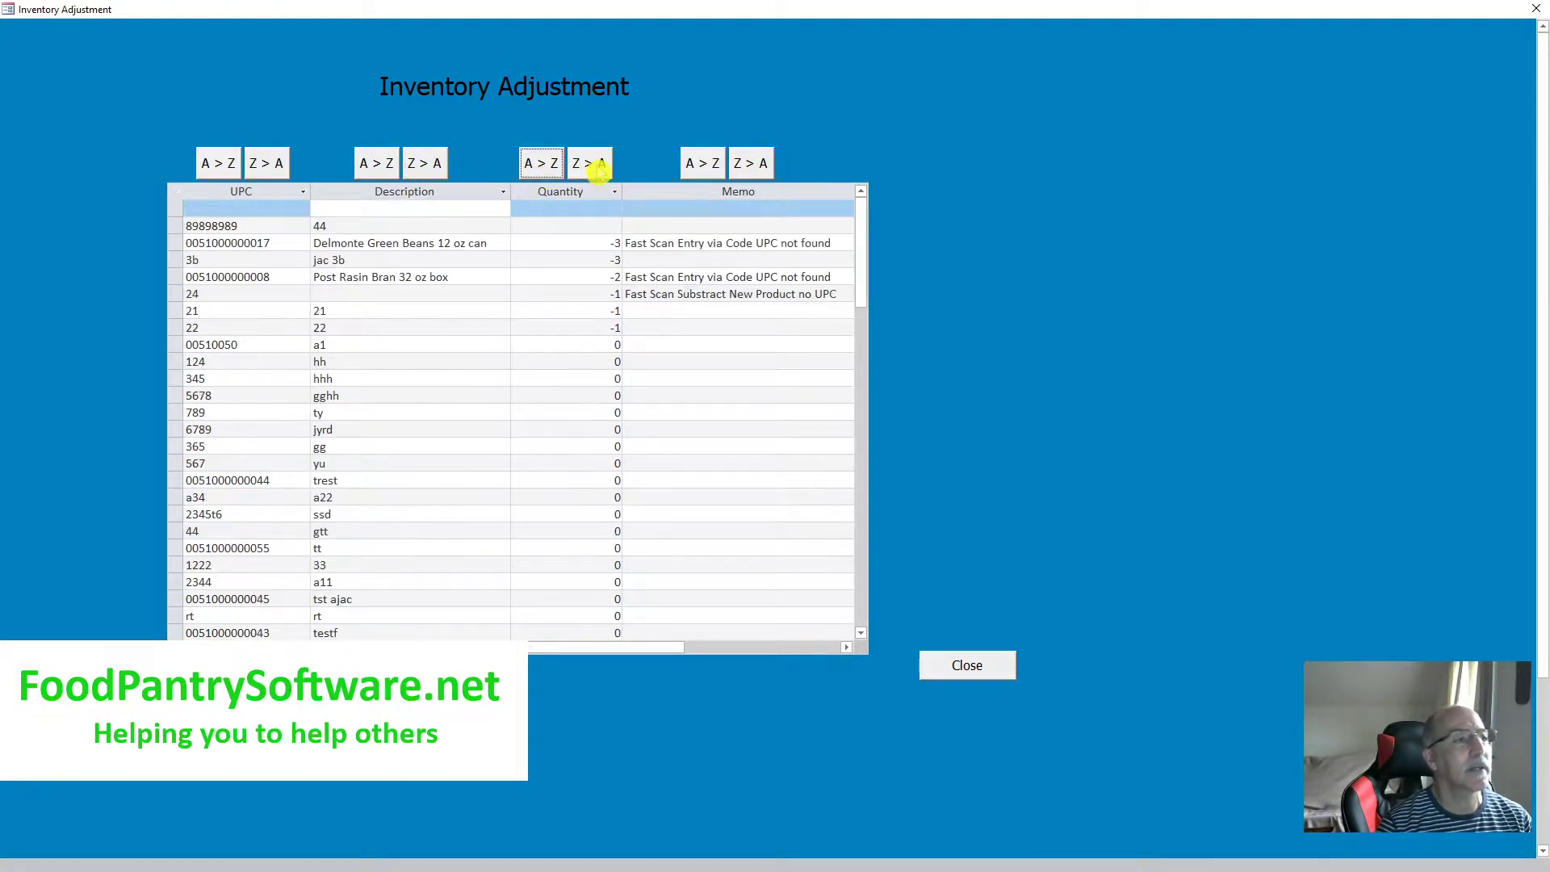
pyautogui.click(597, 165)
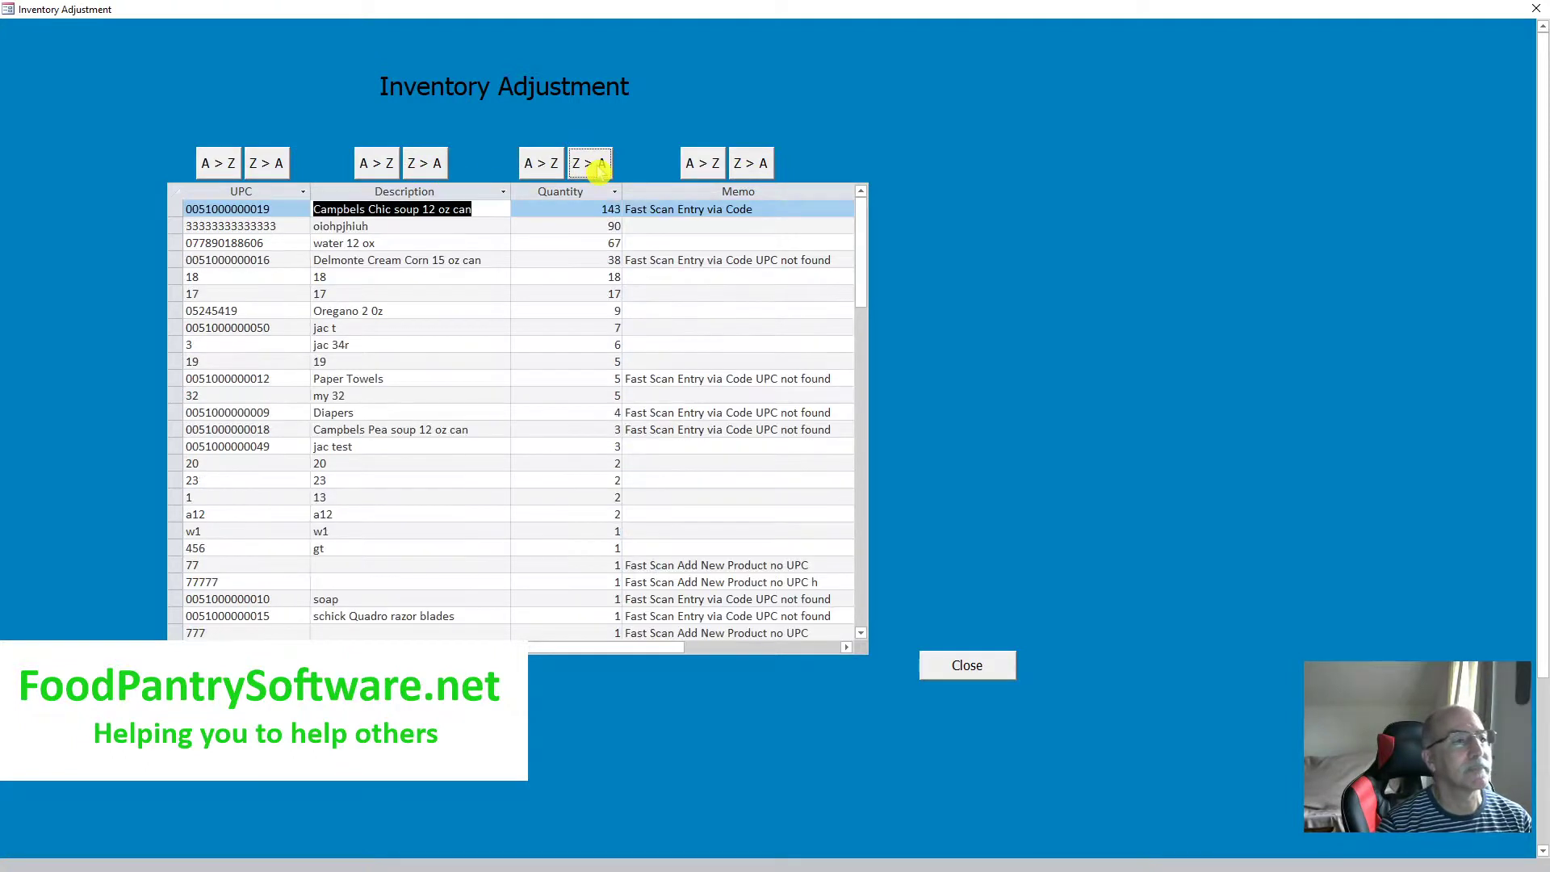
pyautogui.click(697, 165)
pyautogui.click(749, 164)
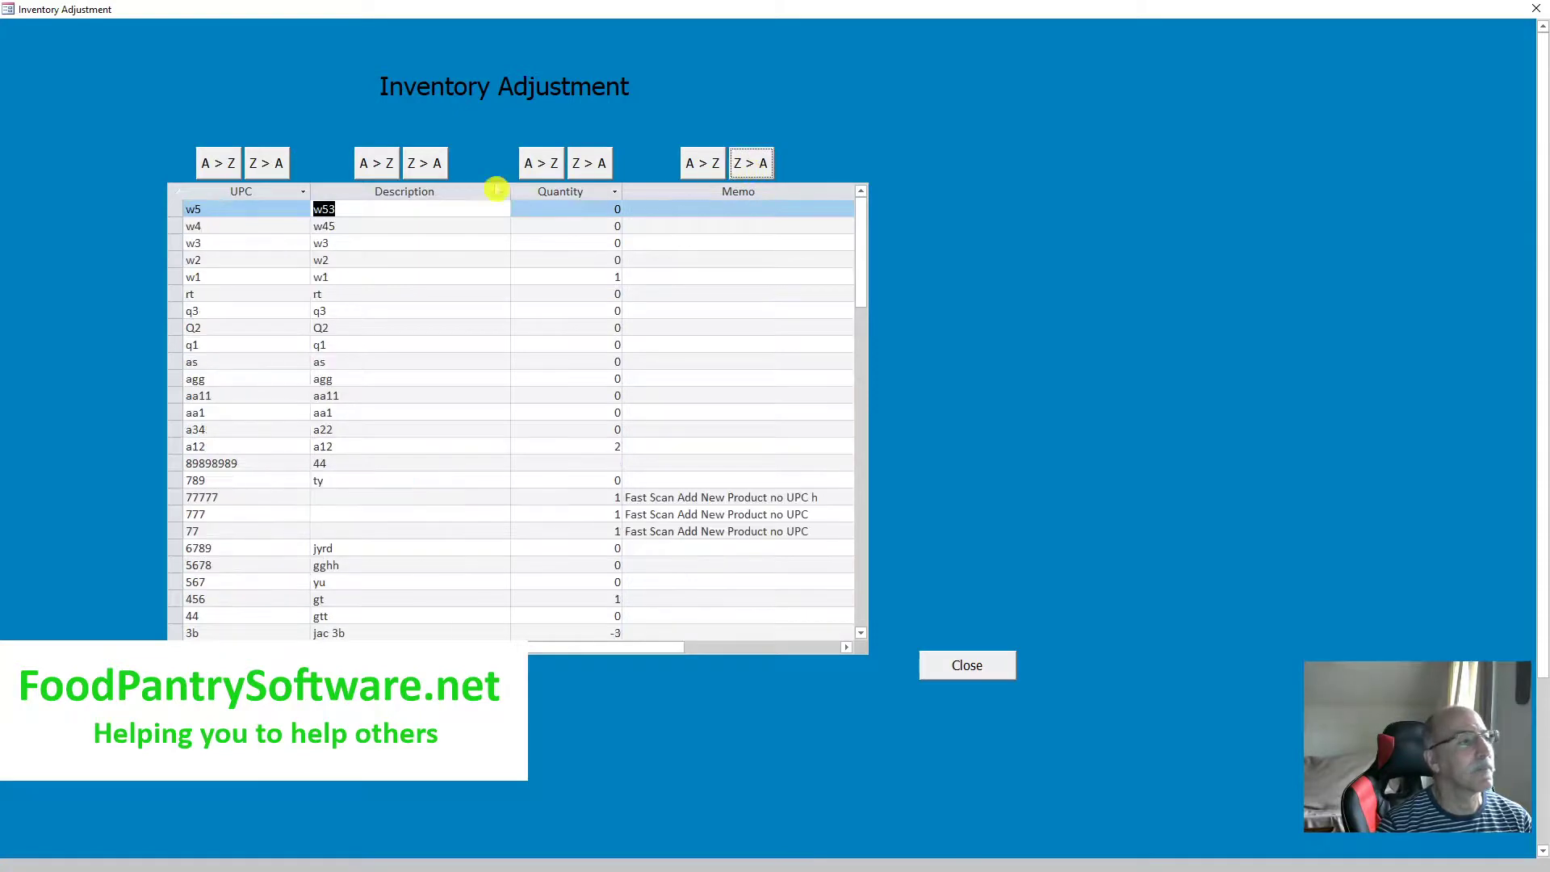
pyautogui.click(216, 164)
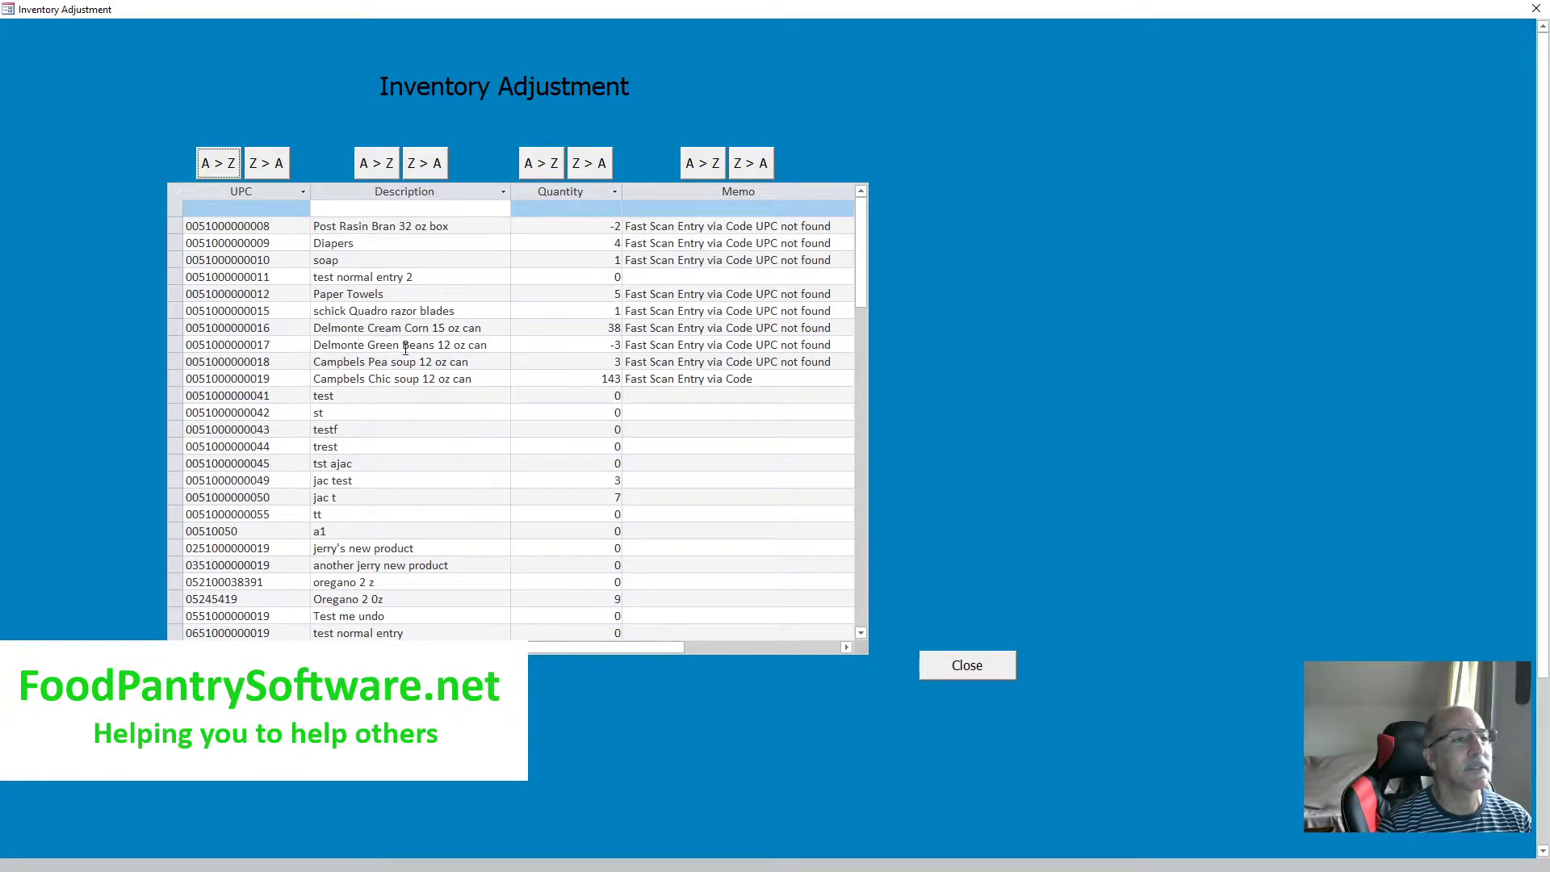
# Step: Delete the blank inventory record at the top of the list
pyautogui.click(173, 209)
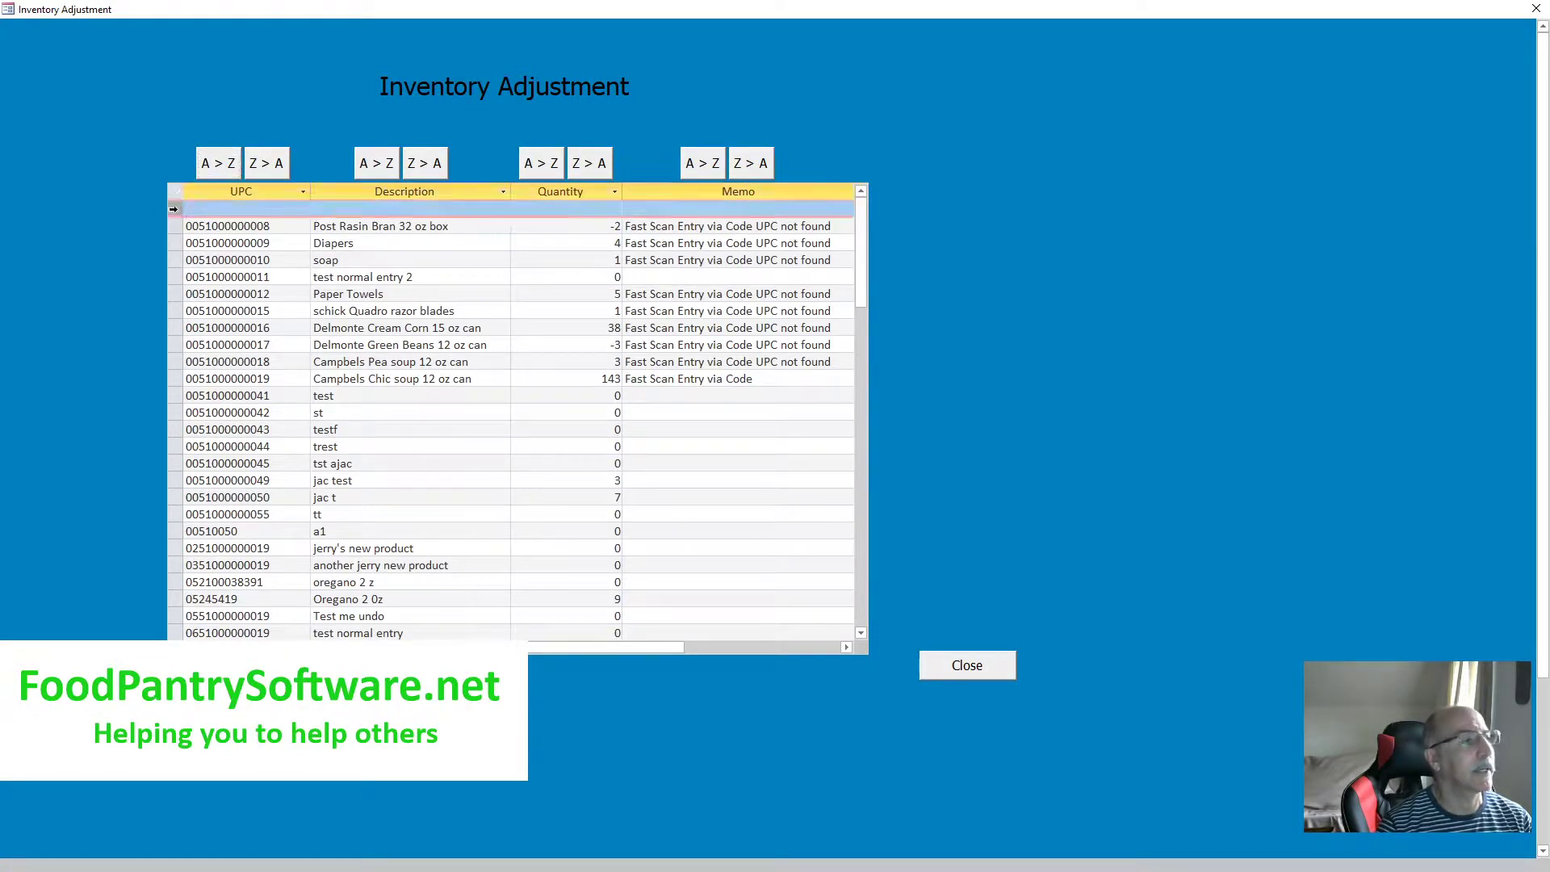
pyautogui.press('Delete')
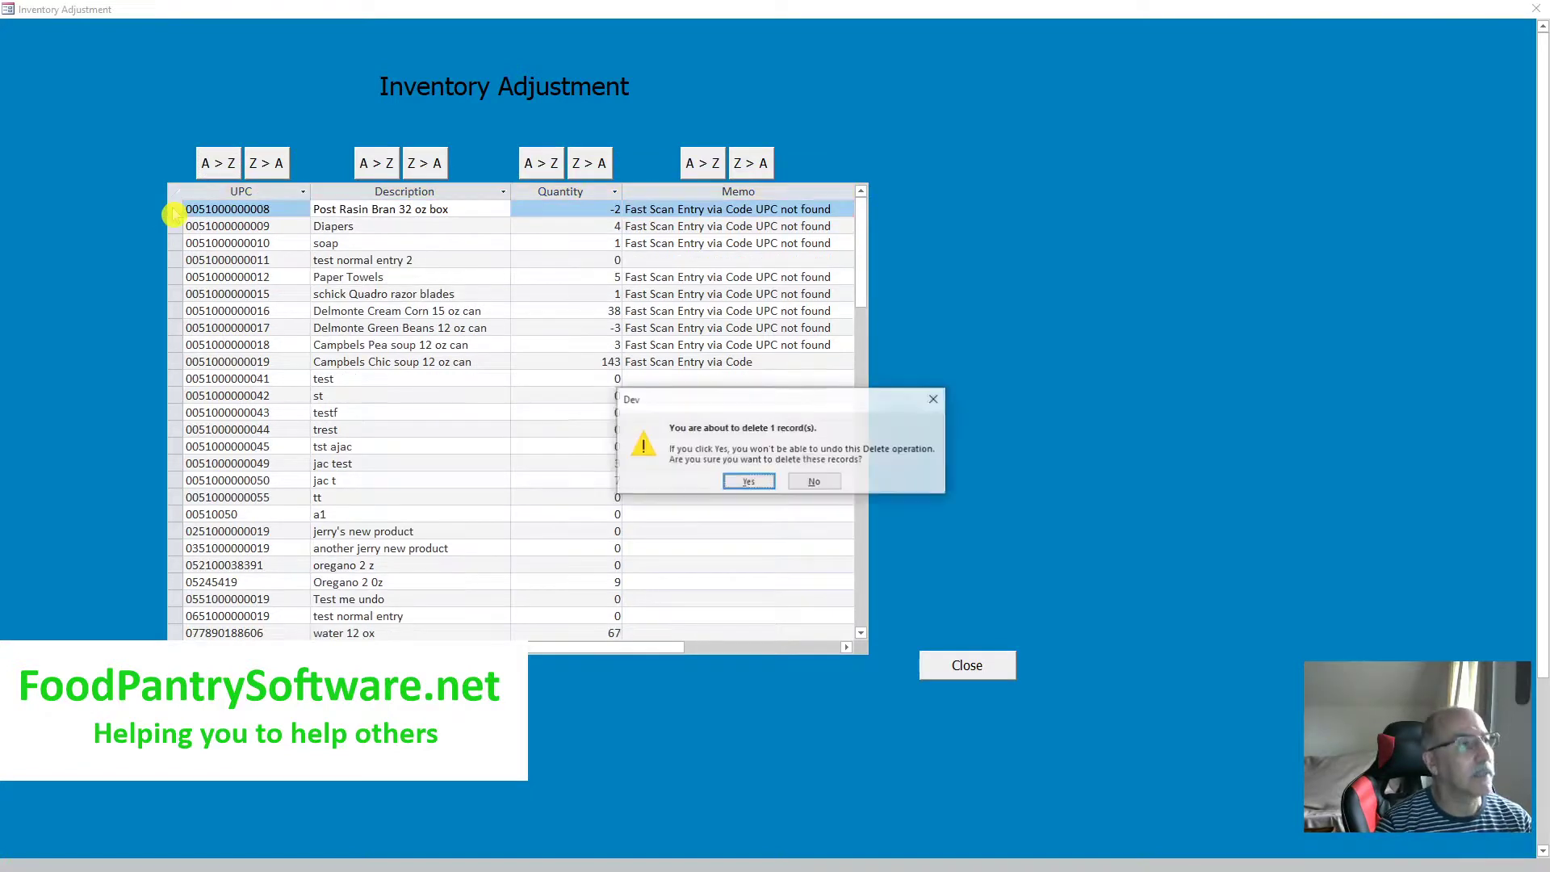
pyautogui.click(748, 482)
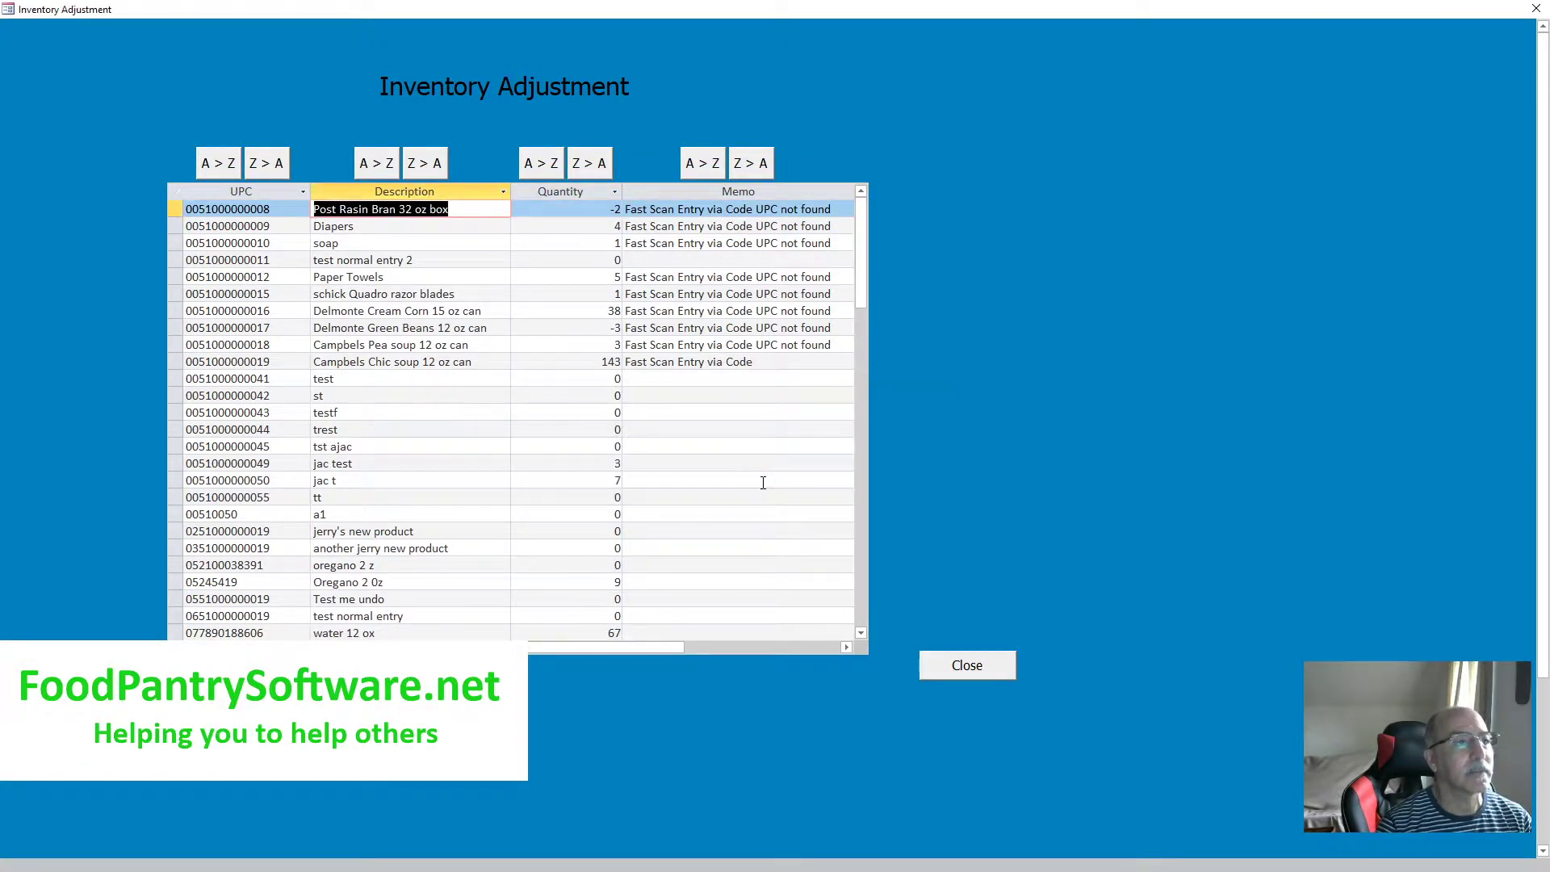
# Step: Rename 'soap' to 'soapy suds' and set test normal entry 2's quantity to 5
pyautogui.click(352, 243)
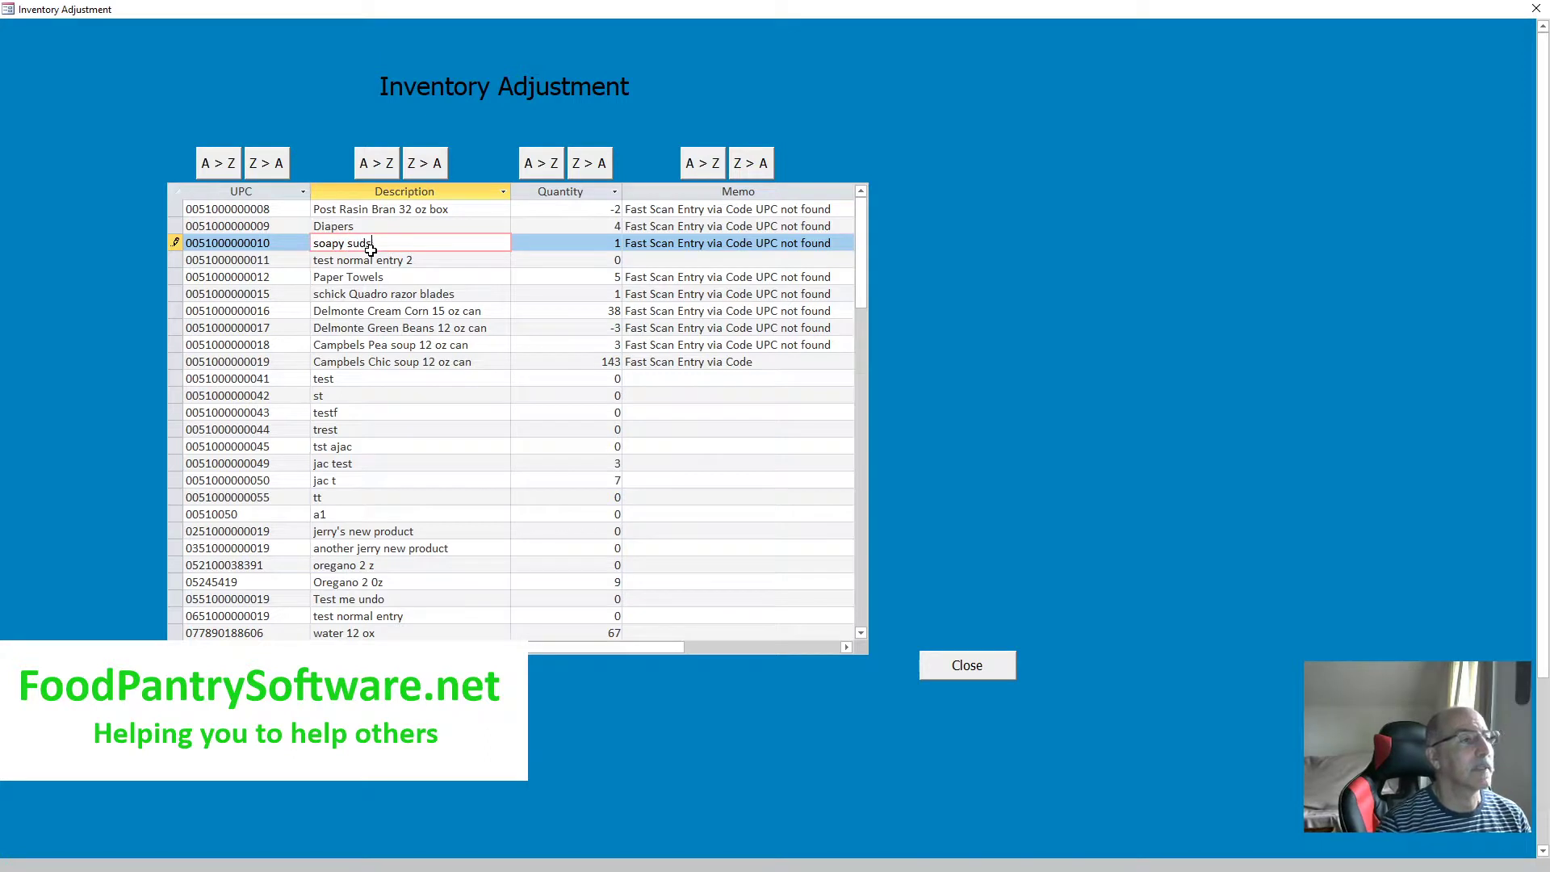
pyautogui.click(482, 264)
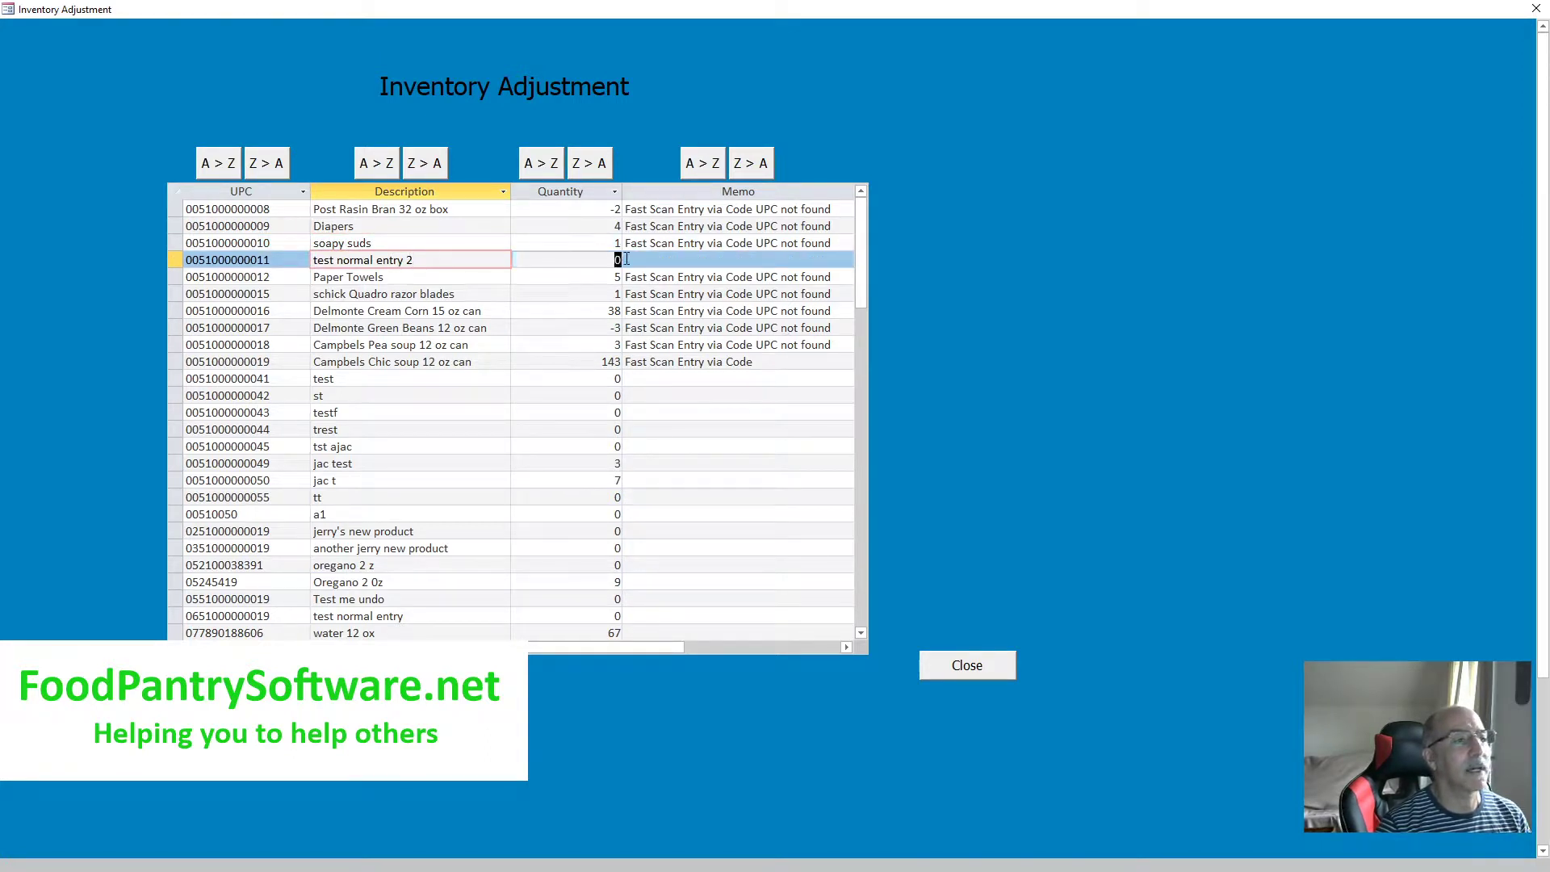
pyautogui.click(619, 259)
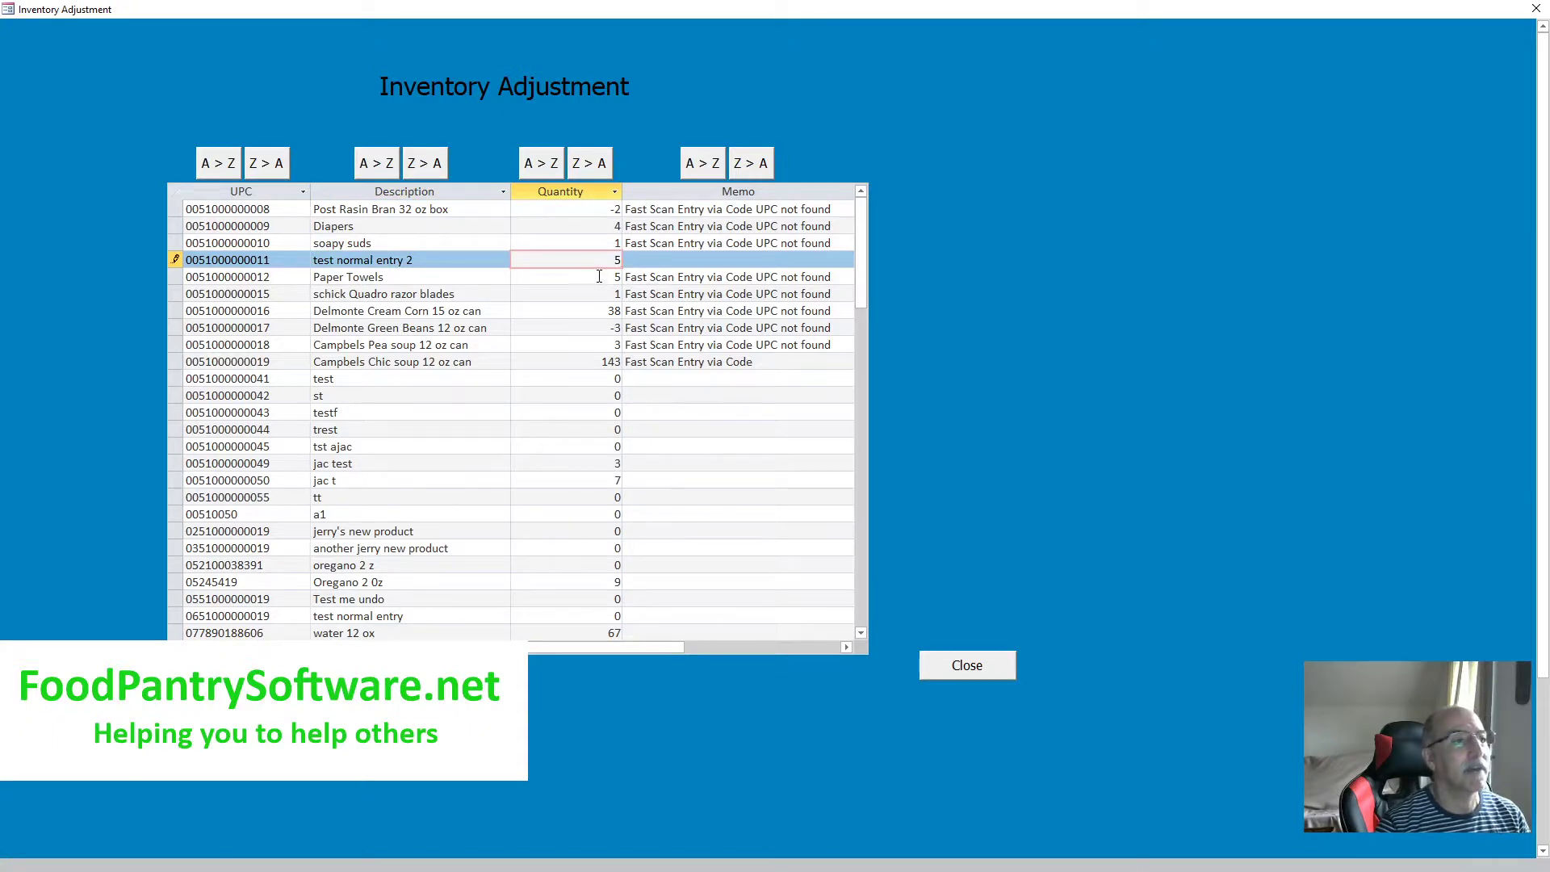
pyautogui.click(599, 276)
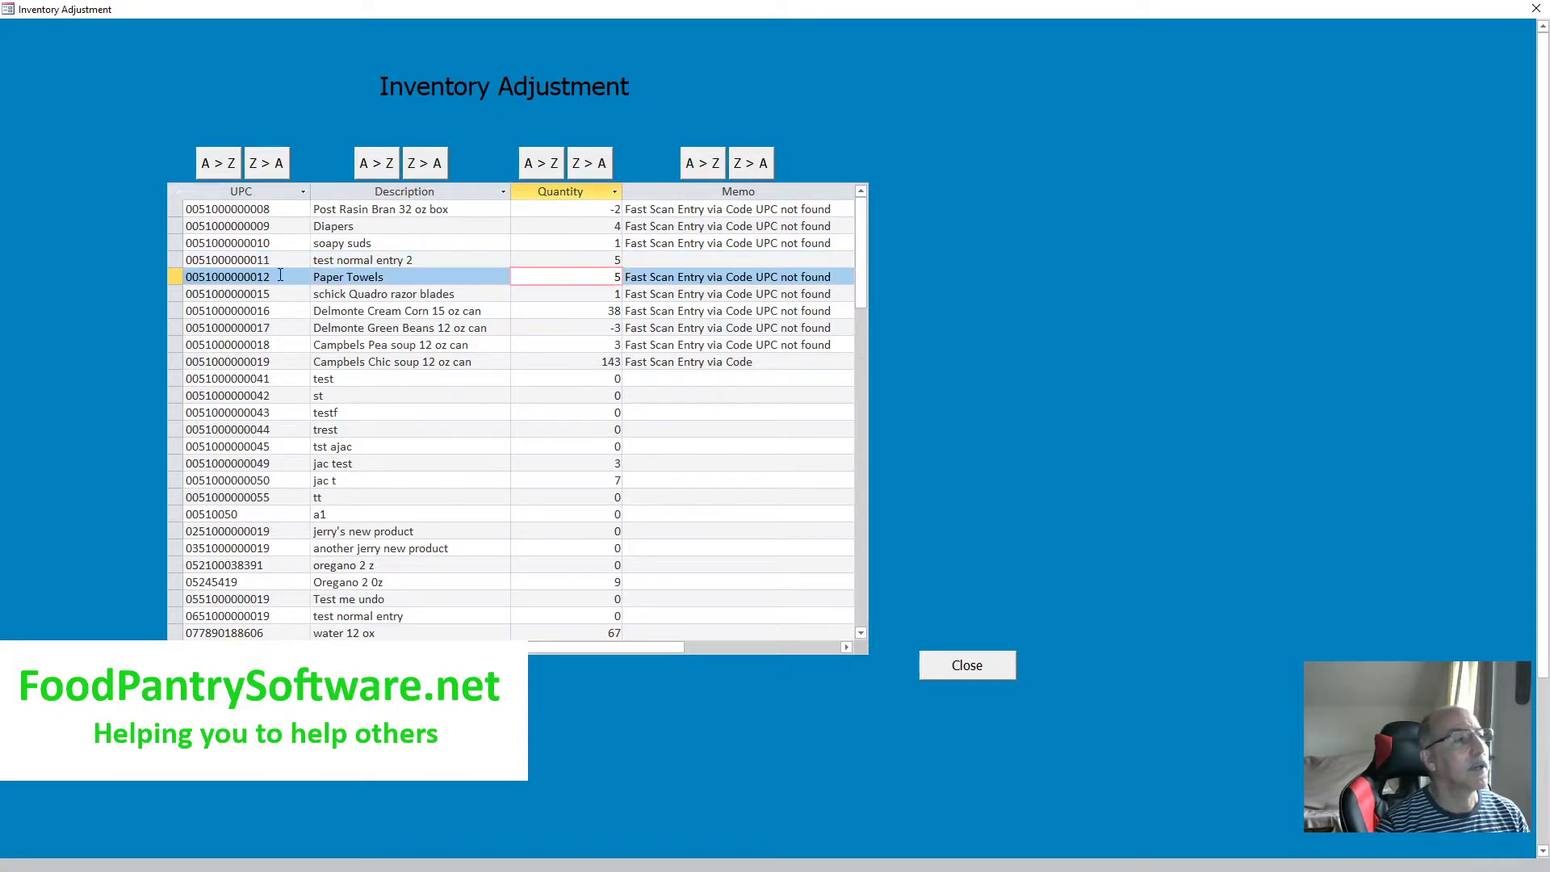
pyautogui.moveTo(280, 275); pyautogui.dragTo(258, 276)
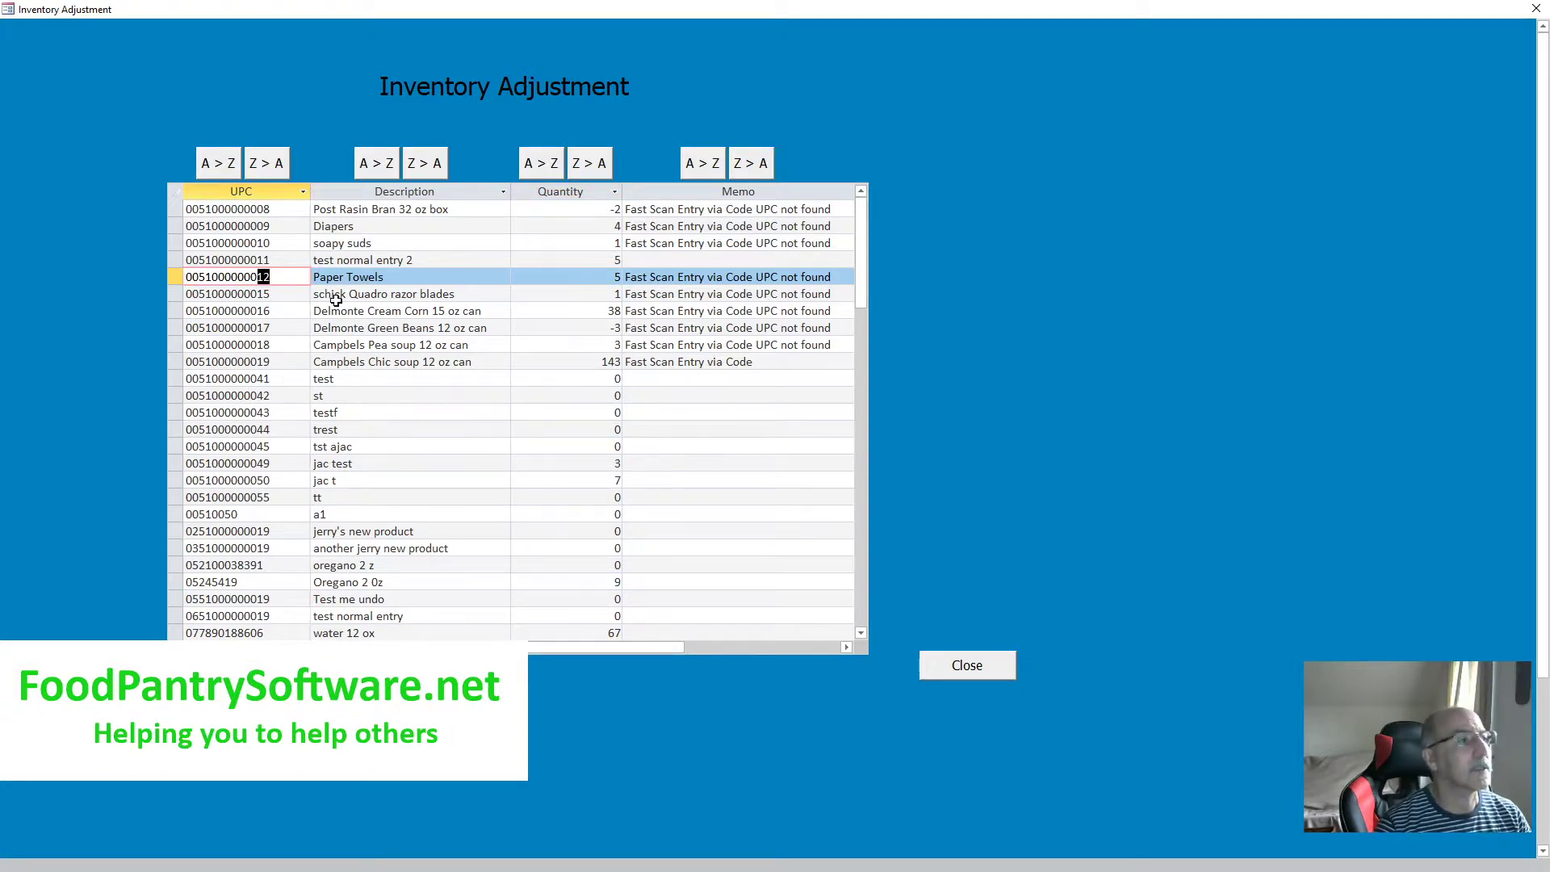
# Step: Close the Inventory Adjustment form to return to the Inventory menu
pyautogui.click(983, 670)
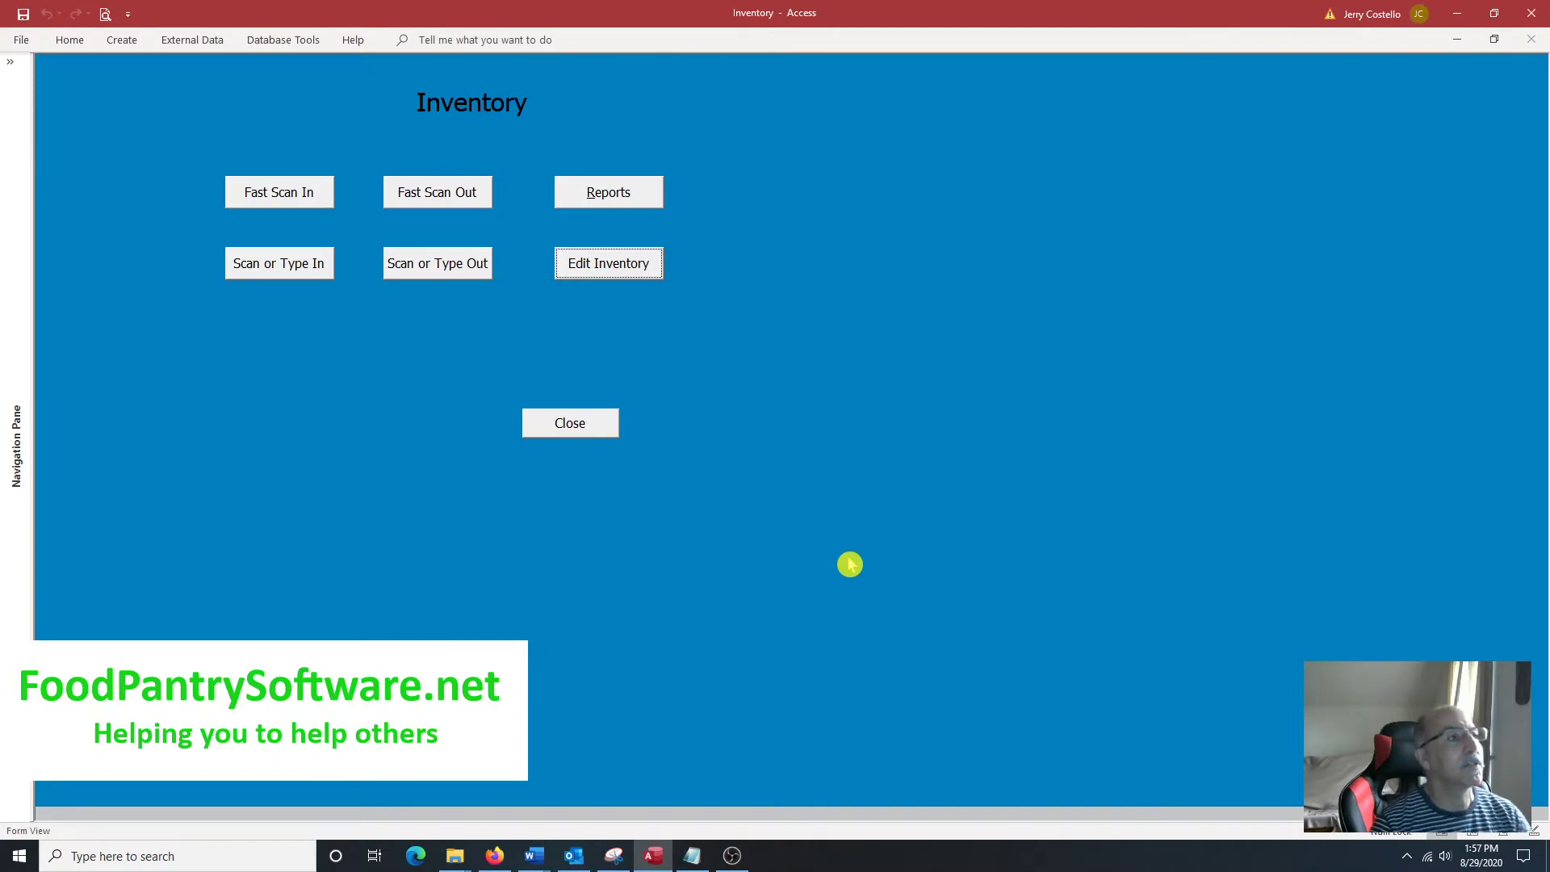